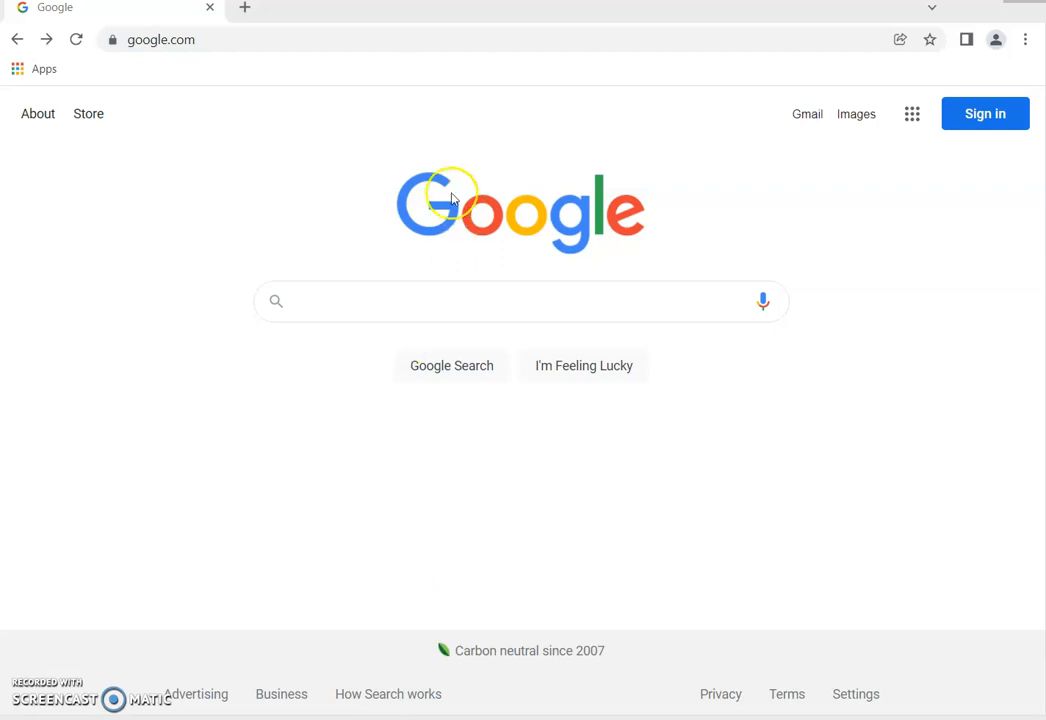
- Start signing in to a Google account from the Google Search home page
left_click(323, 40)
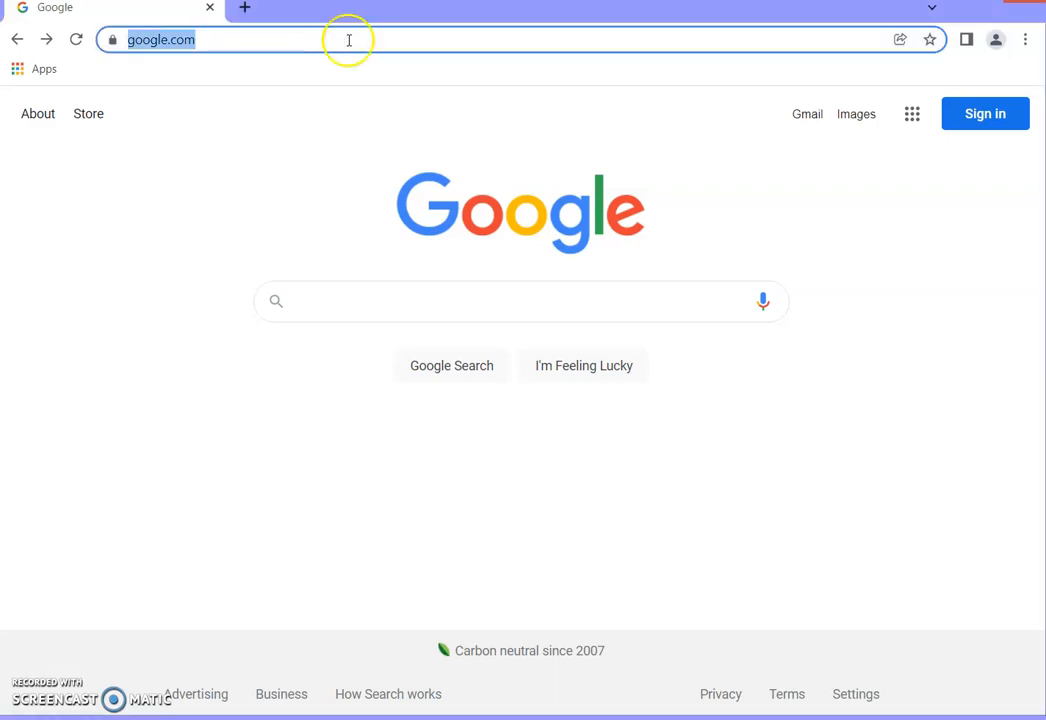
left_click(977, 115)
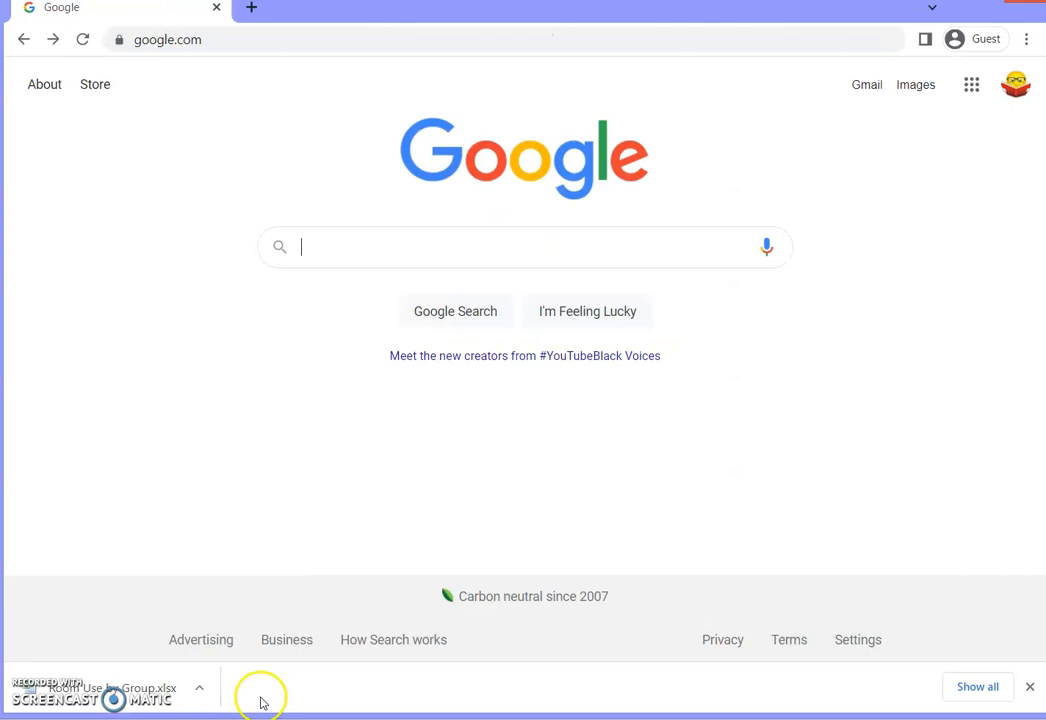
- Create a new blank spreadsheet from Google Sheets via the Google apps grid
left_click(974, 92)
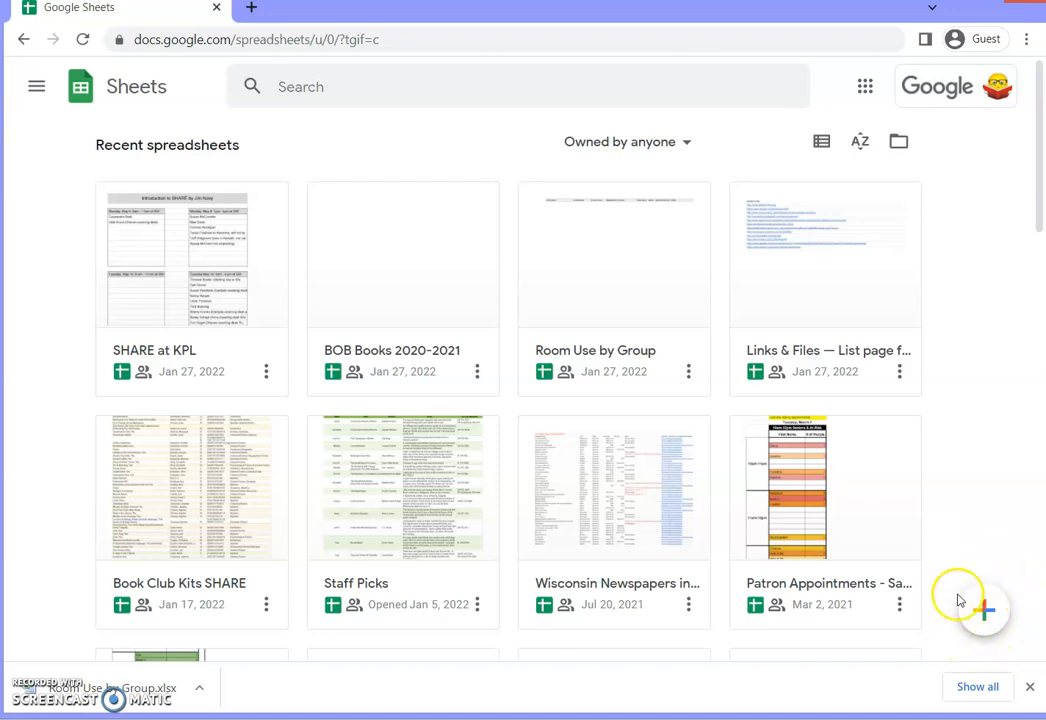
left_click(985, 615)
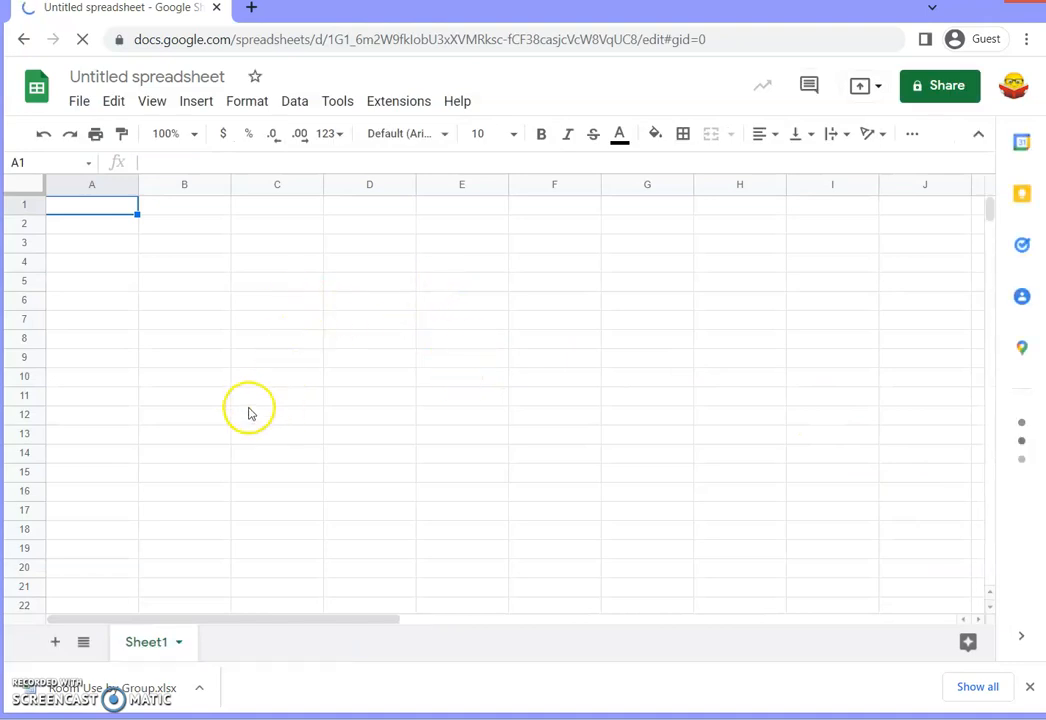
- Enter a first name in A1 and a last name in A2, then reselect A1
scroll(198, 390, "down", 5)
scroll(198, 390, "up", 3)
scroll(198, 390, "up", 3)
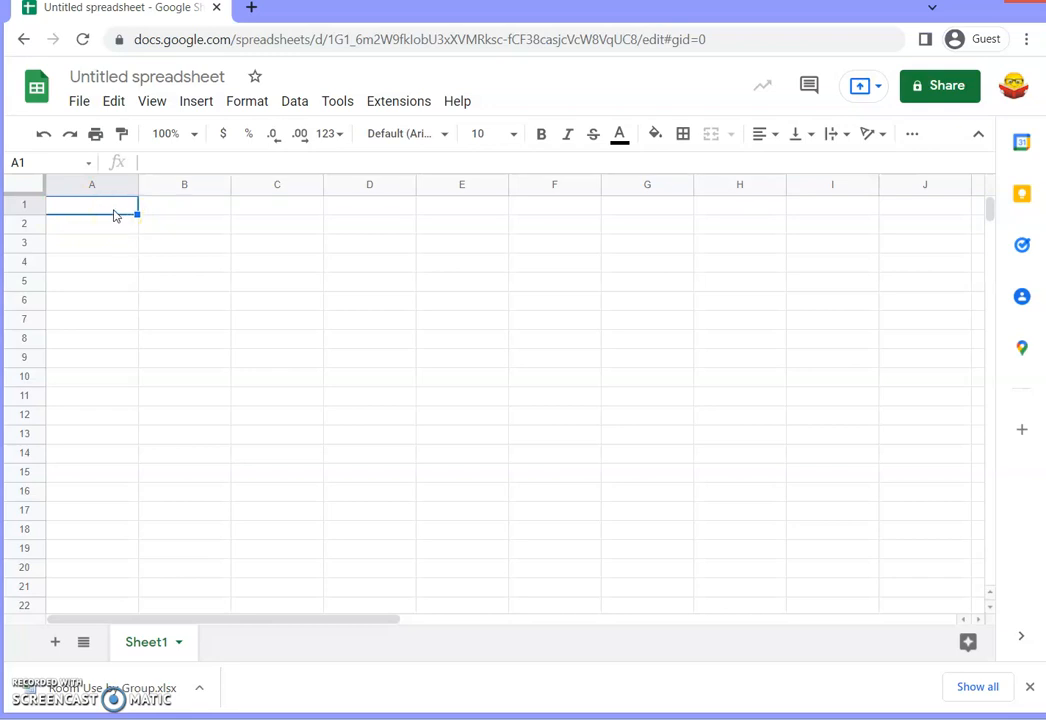
type("J")
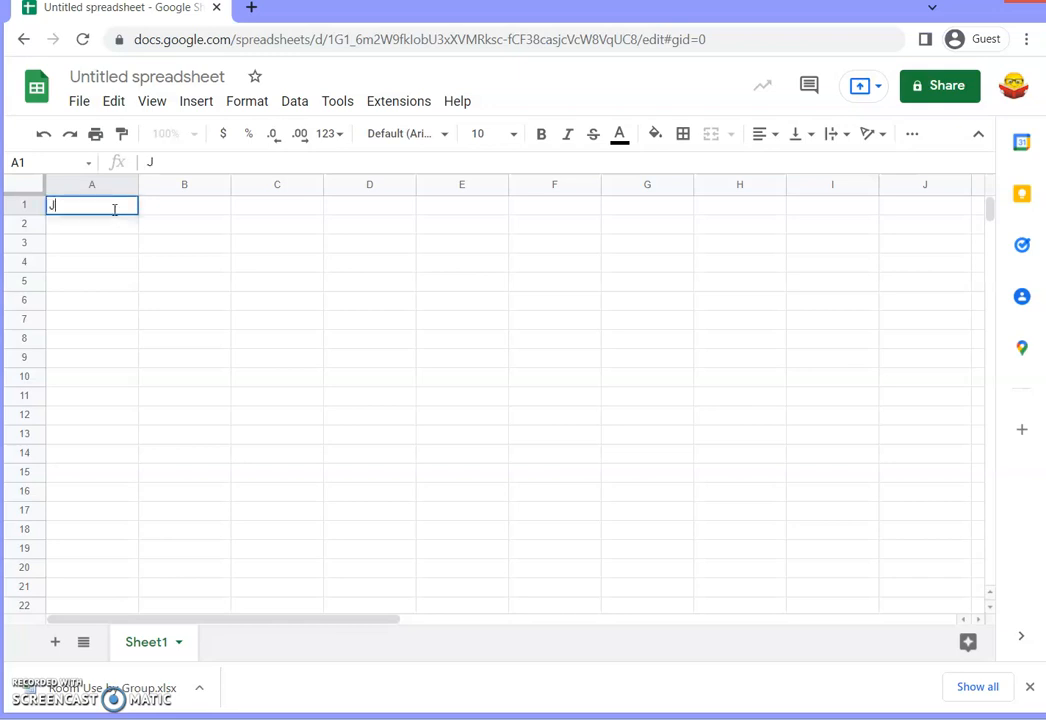
type("ane")
key("Return")
type("smi")
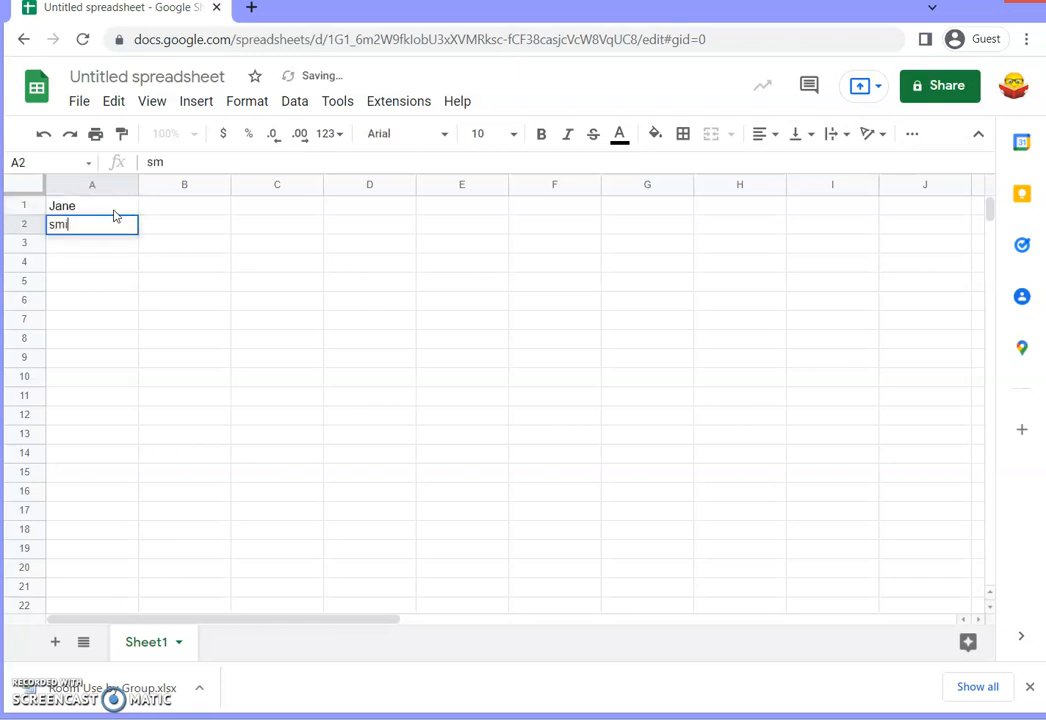
type("th")
key("Return")
key("Up")
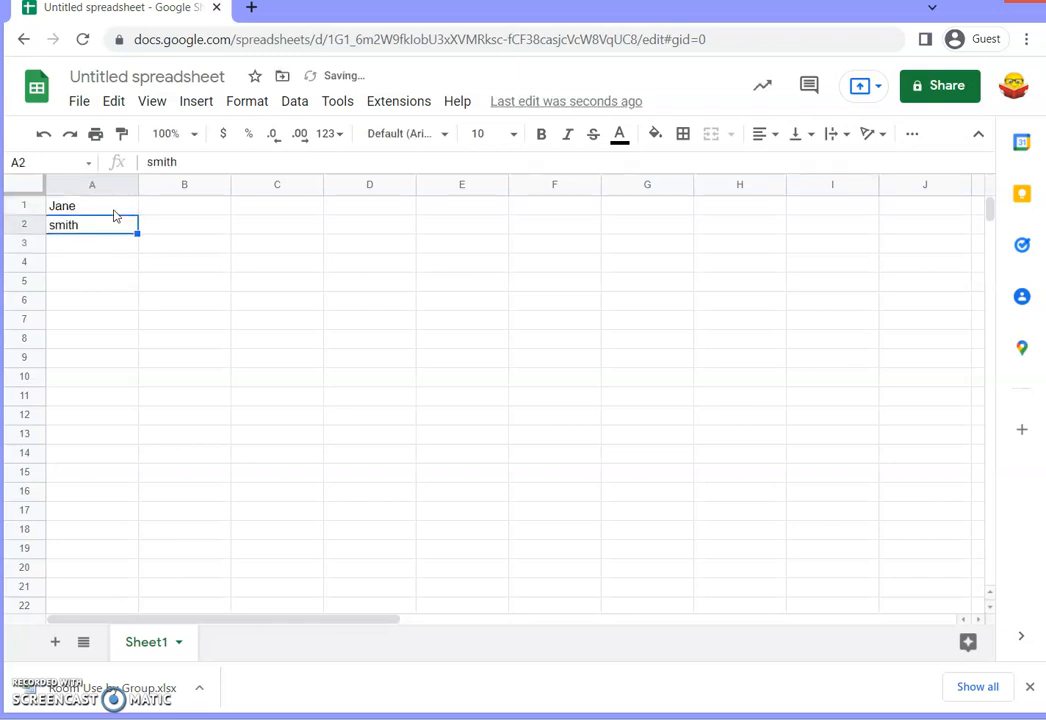
left_click(114, 207)
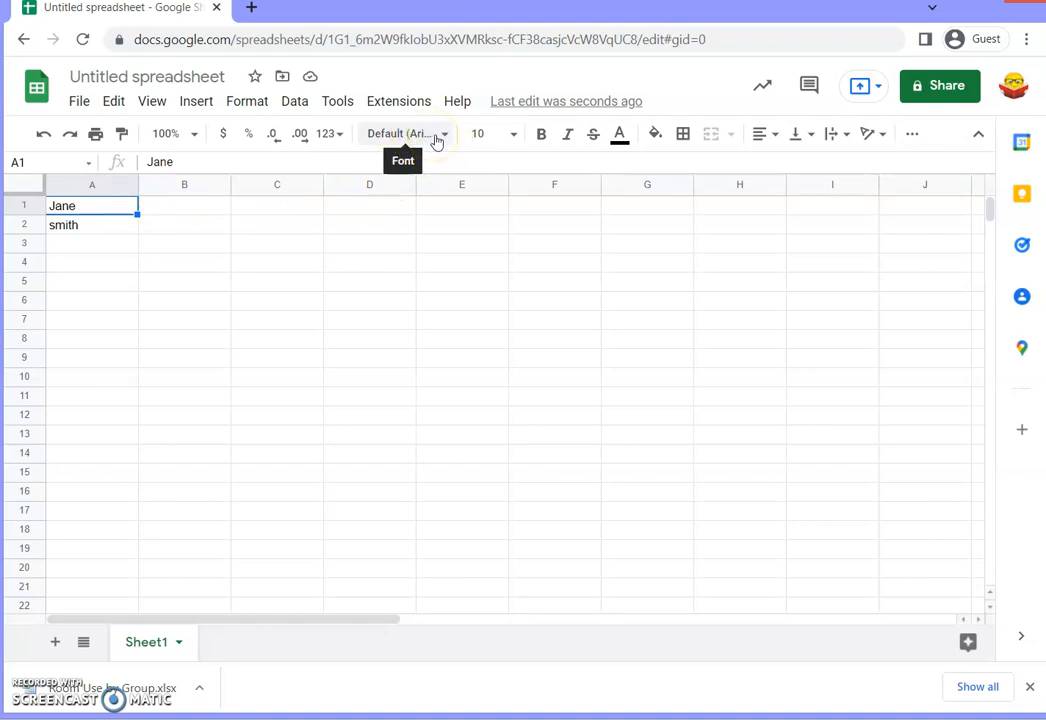
- Set the first name in A1 to Verdana at size 24
left_click(428, 146)
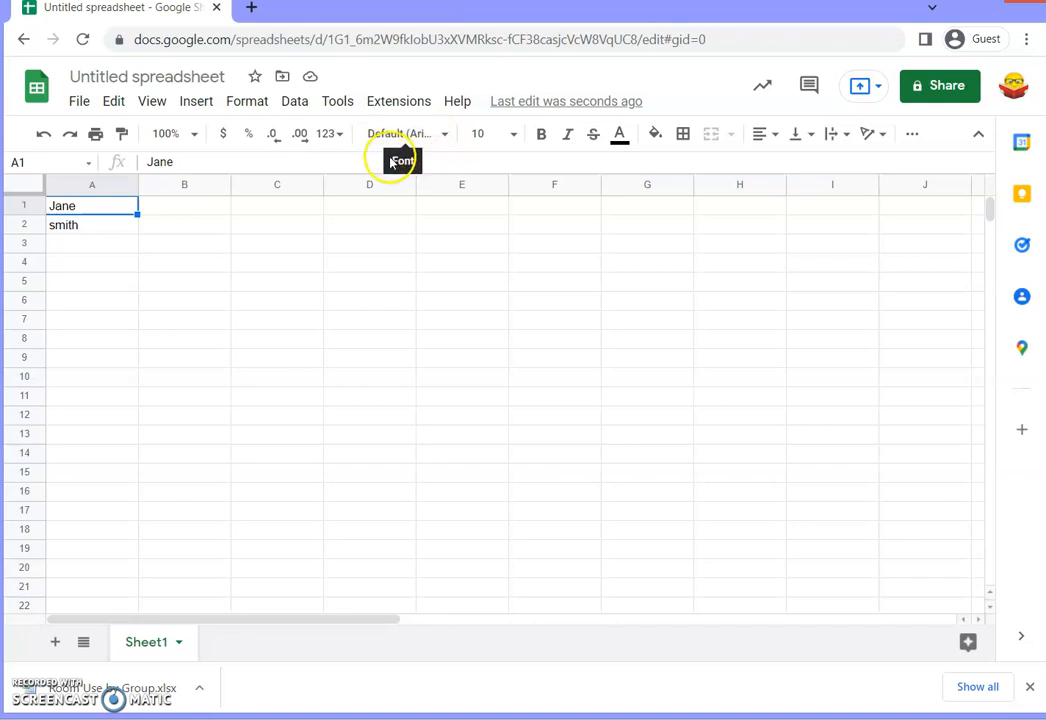
left_click(442, 138)
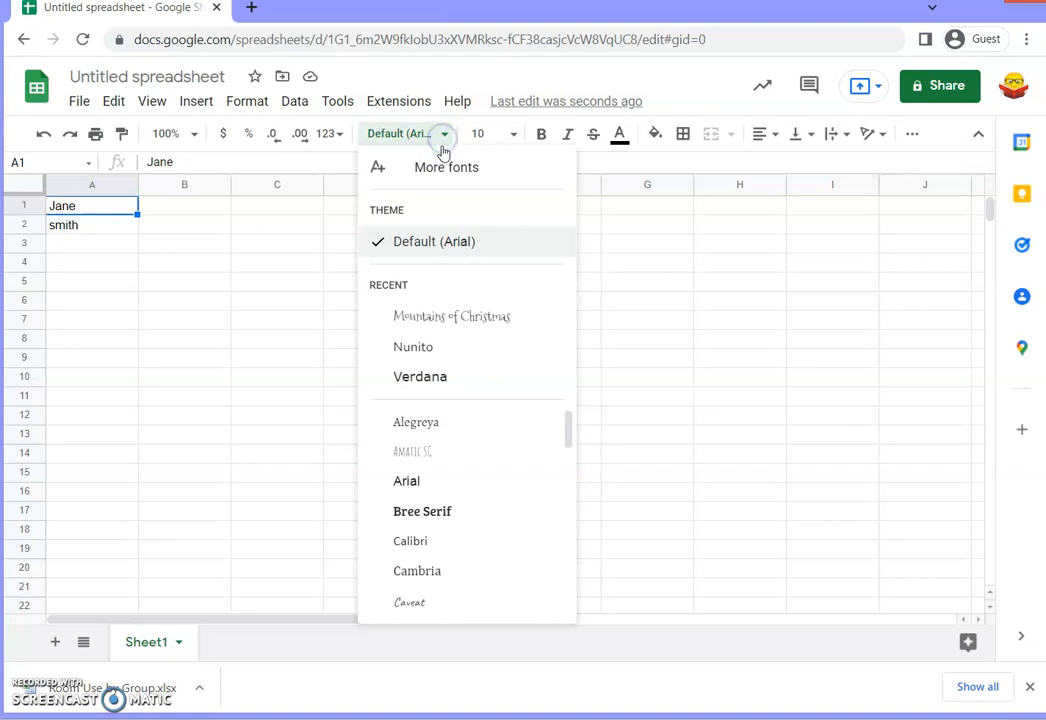
left_click(436, 380)
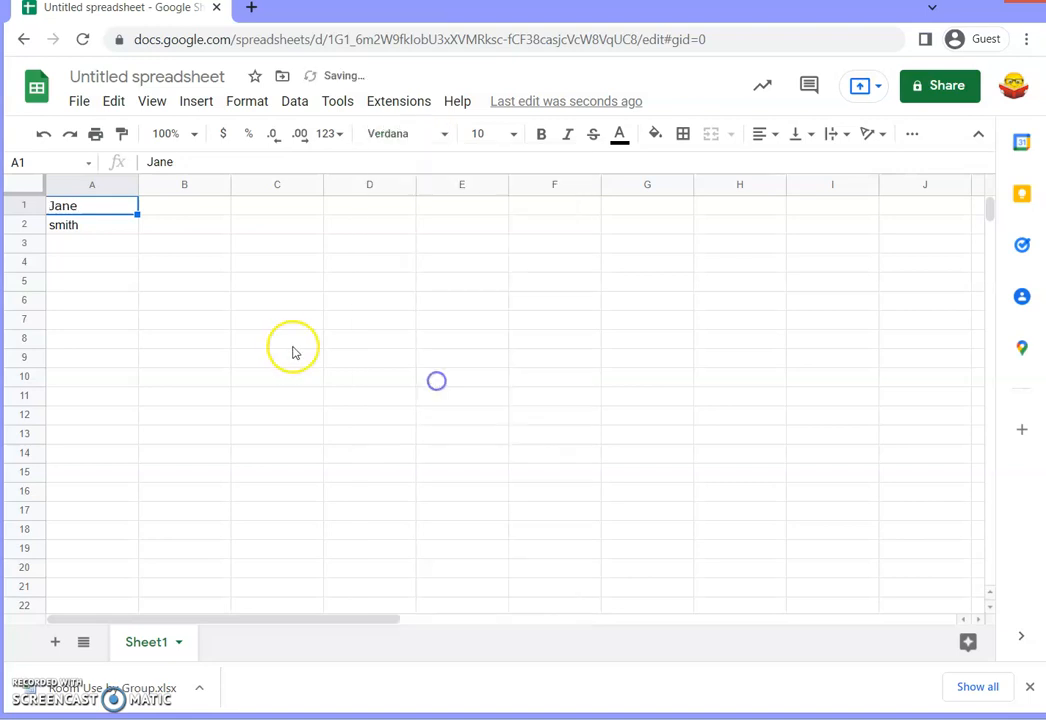
left_click(512, 137)
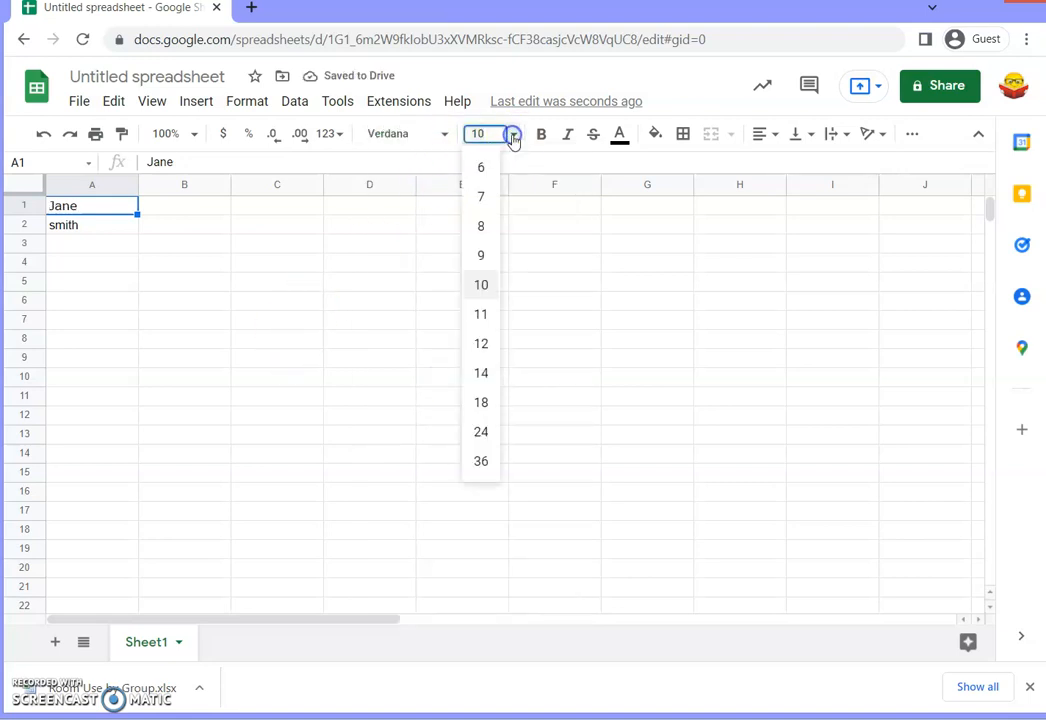
left_click(486, 431)
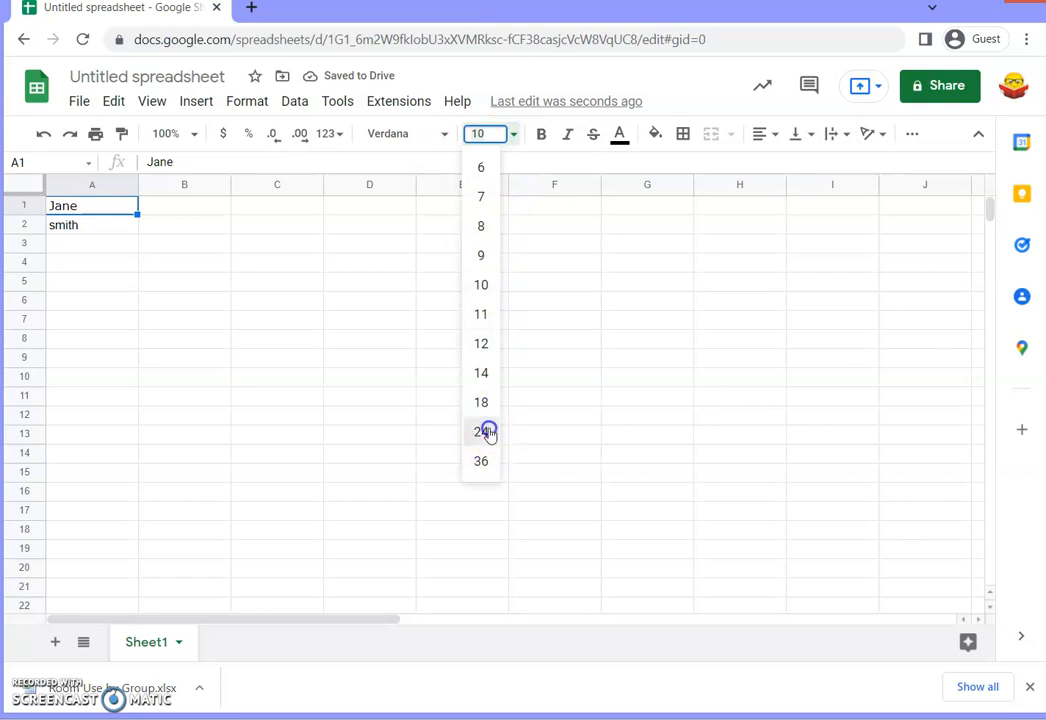
- Make the last name in A2 bold, italic, blue and size 12
left_click(82, 244)
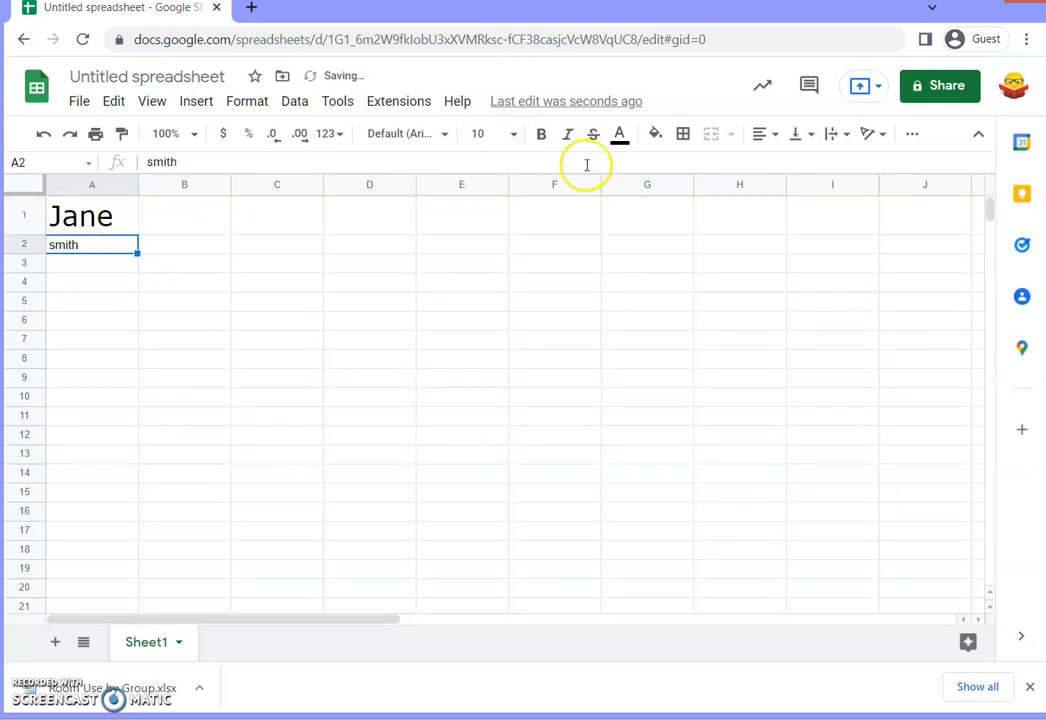
left_click(543, 136)
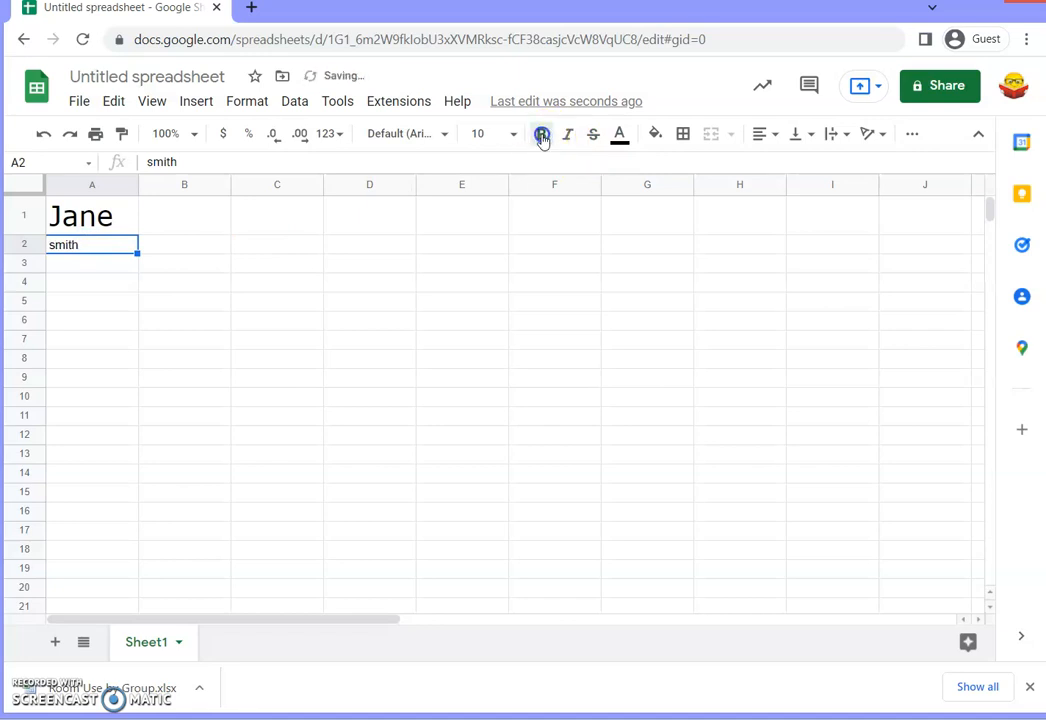
left_click(567, 136)
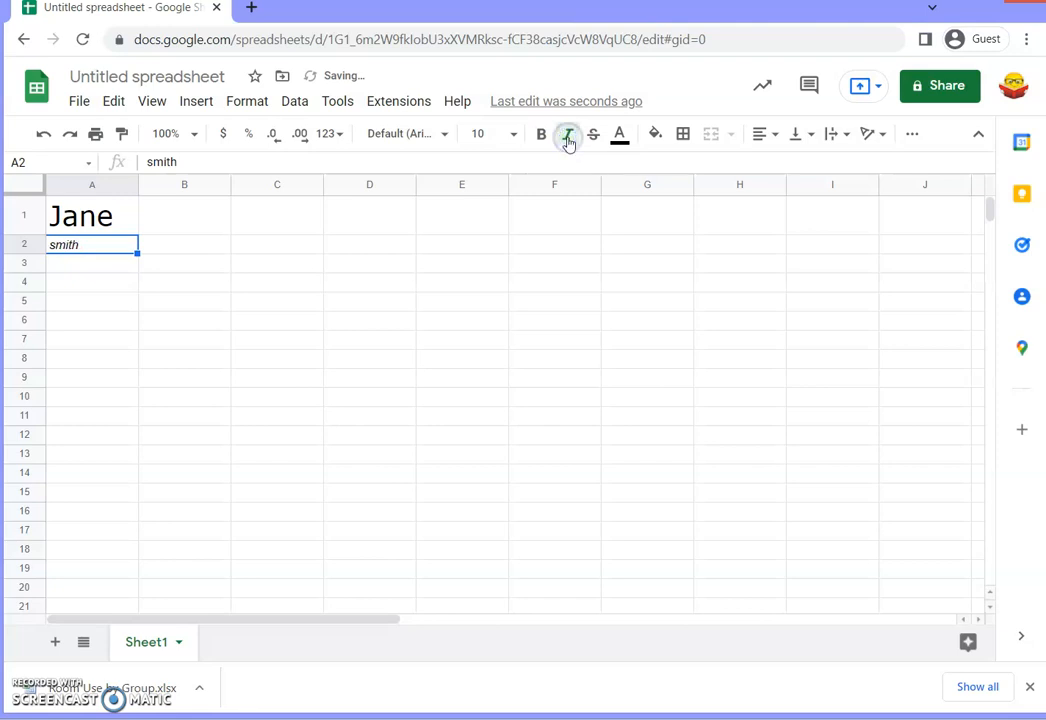
left_click(621, 138)
left_click(667, 190)
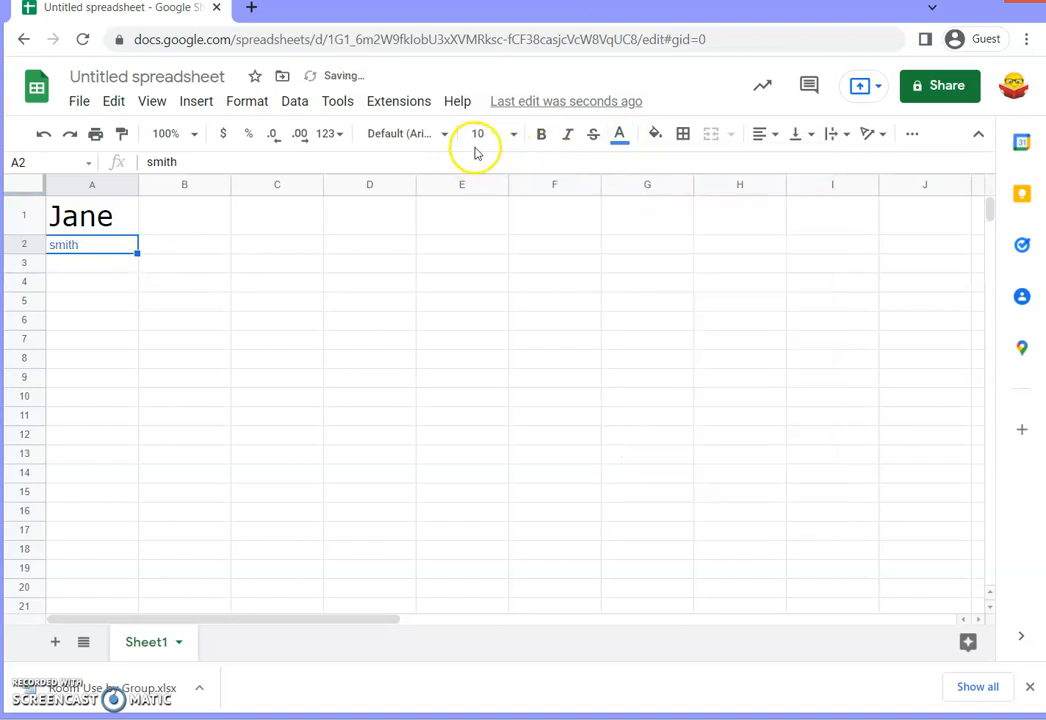
left_click(519, 140)
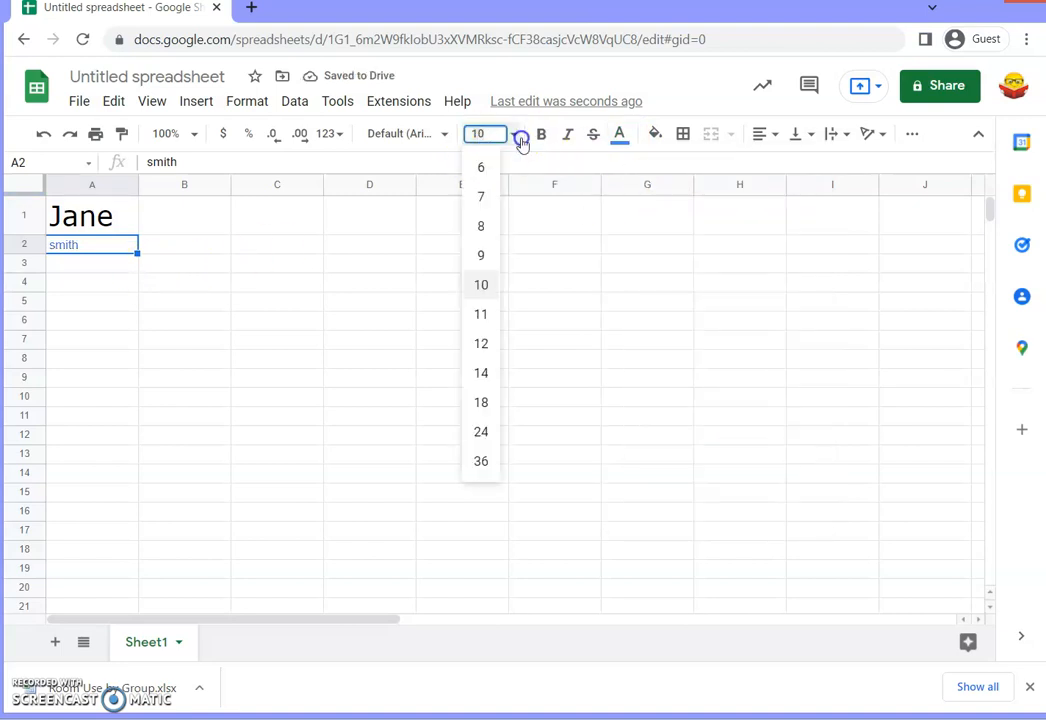
left_click(482, 344)
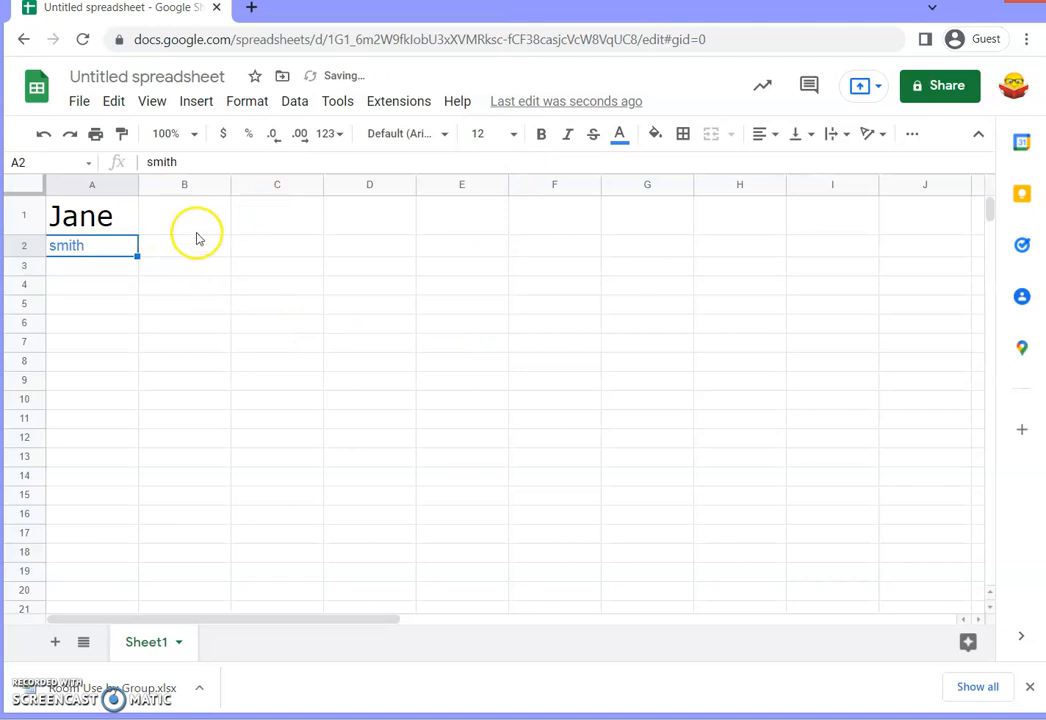
left_click(77, 228)
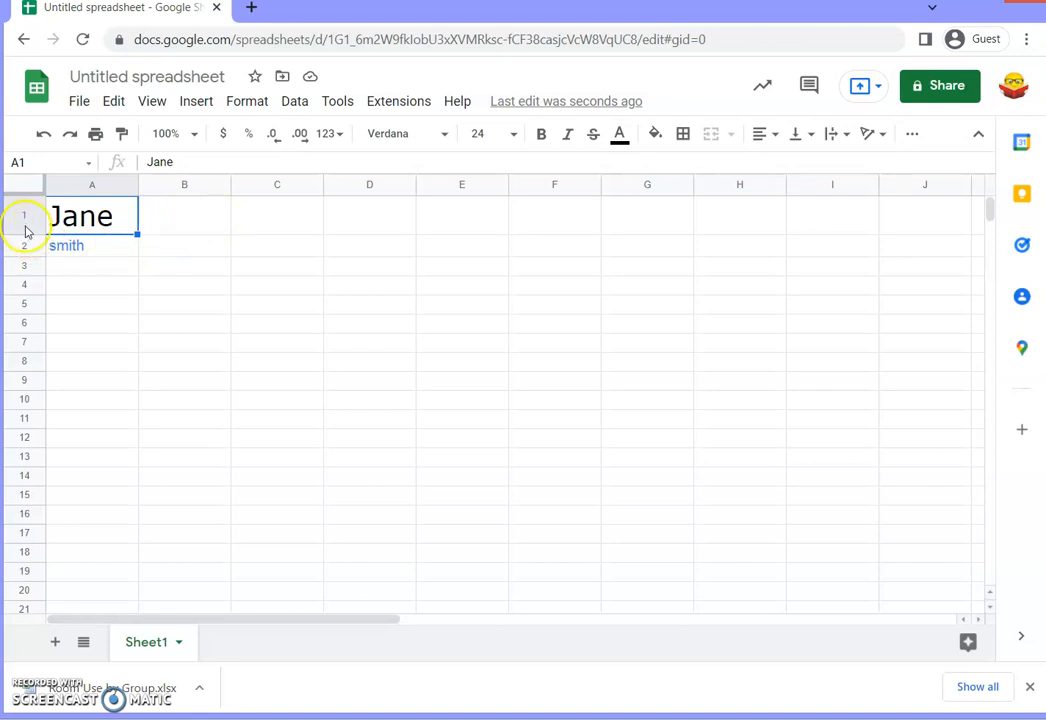
- Make row 1 taller, then shrink it back to its original height
left_click_drag(22, 233, 24, 277)
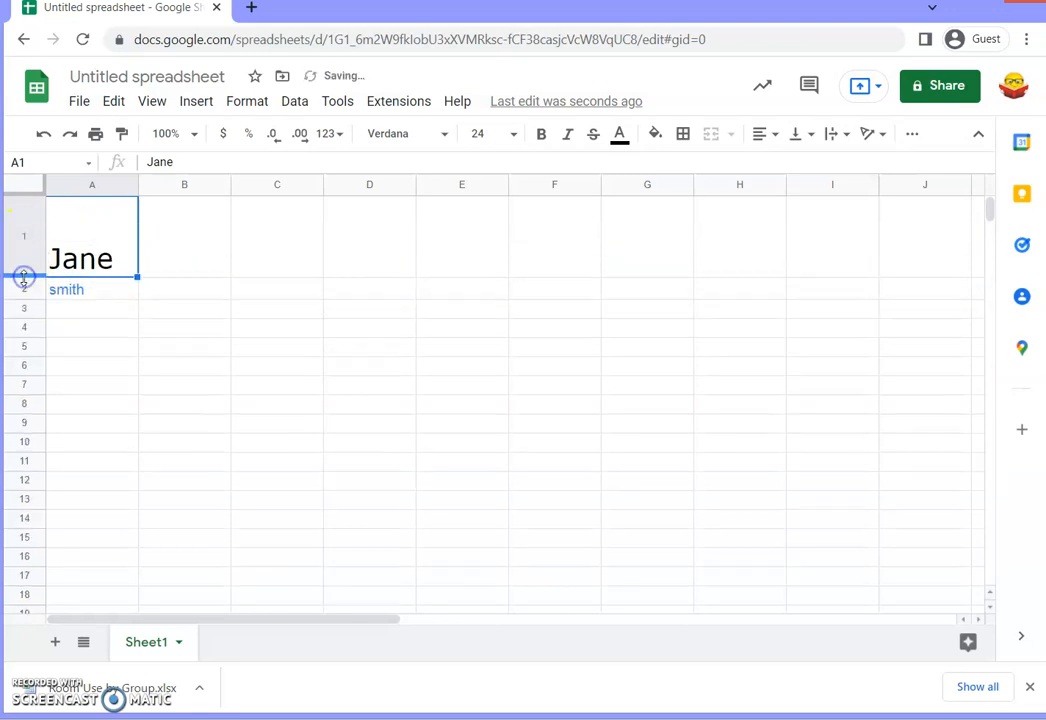
left_click(22, 257)
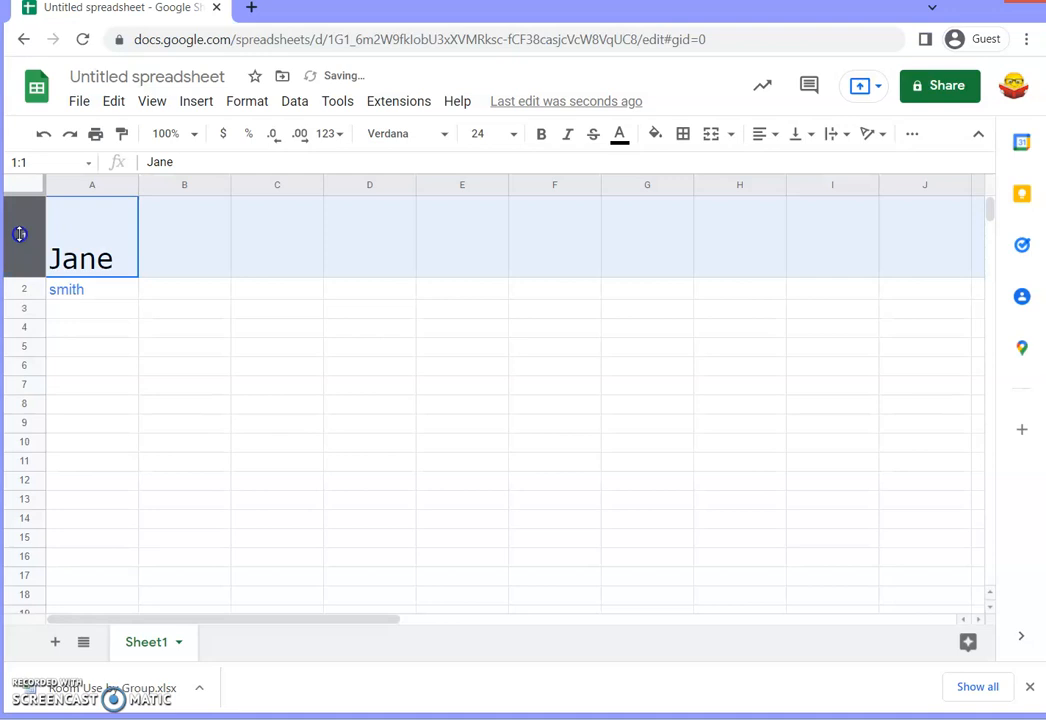
mouse_move(19, 234)
left_mouse_down()
mouse_move(19, 287)
mouse_move(24, 238)
left_mouse_up()
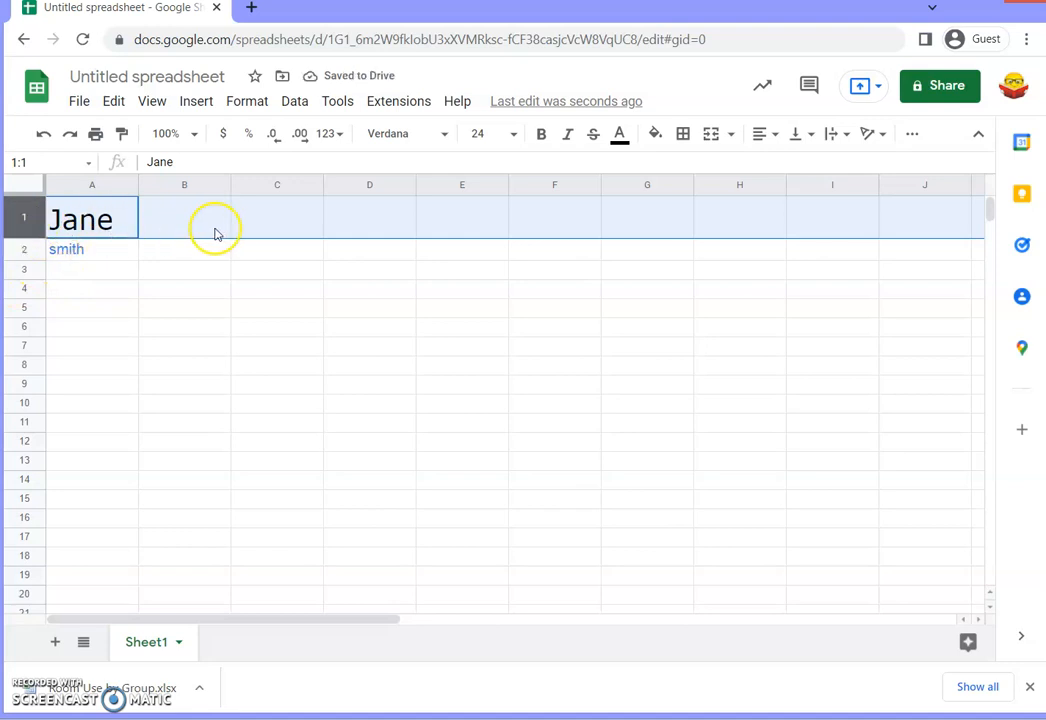
- Select rows 2–4 and columns A–D in turn, then return to the recent spreadsheets list
left_click(24, 250)
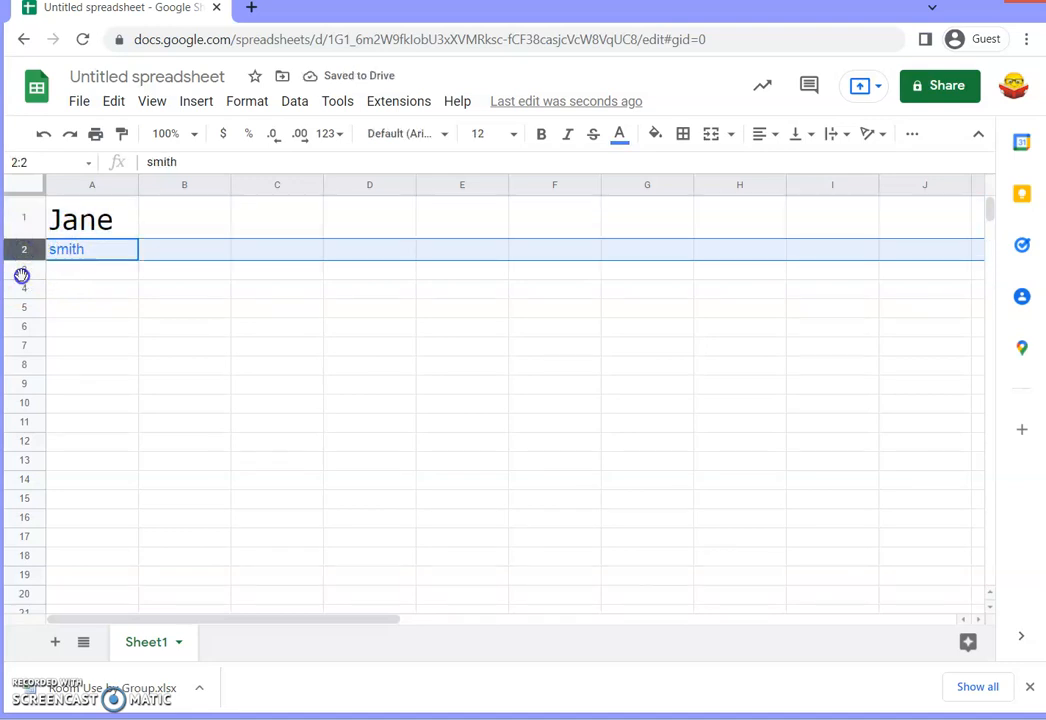
left_click(21, 275)
left_click(23, 289)
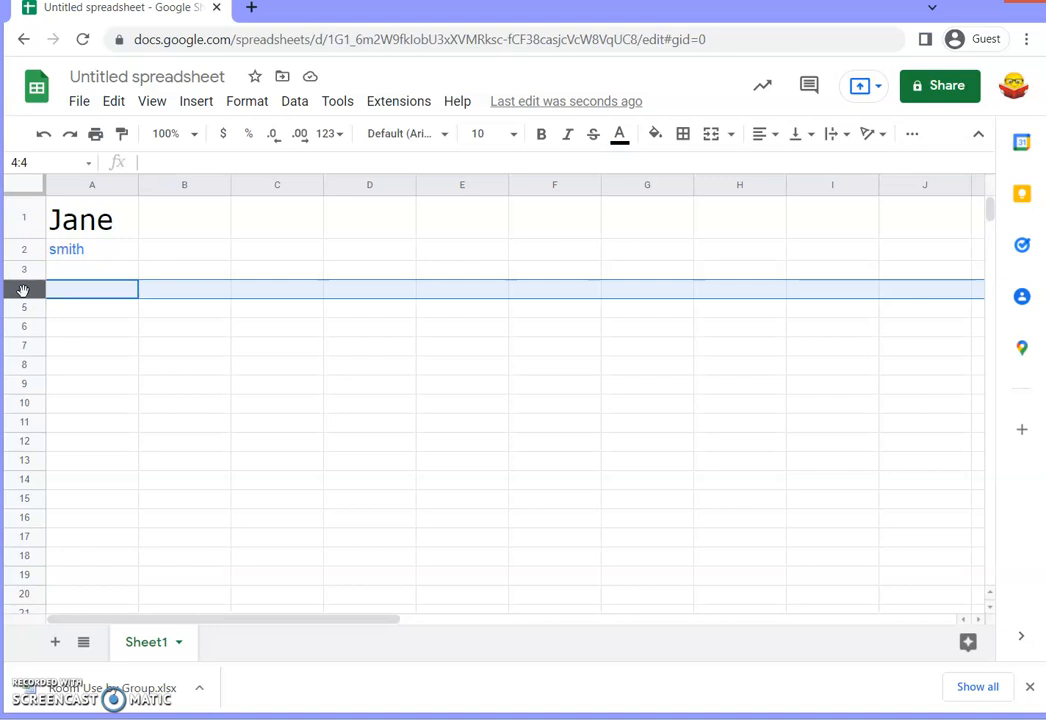
left_click(102, 182)
left_click(169, 187)
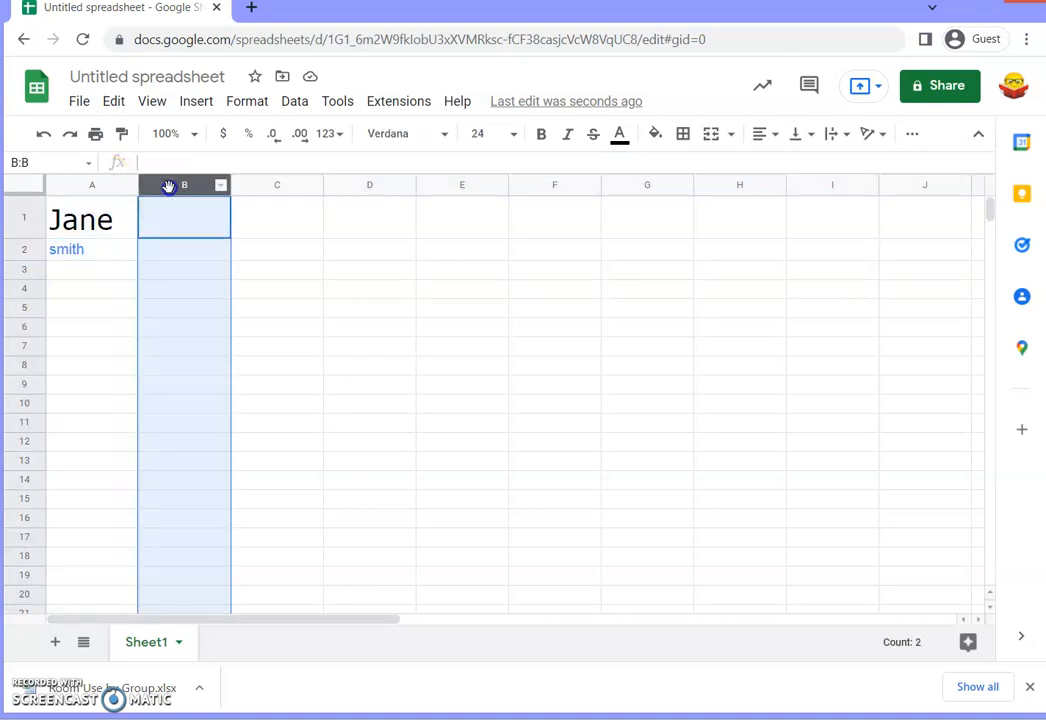
left_click(268, 186)
left_click(366, 185)
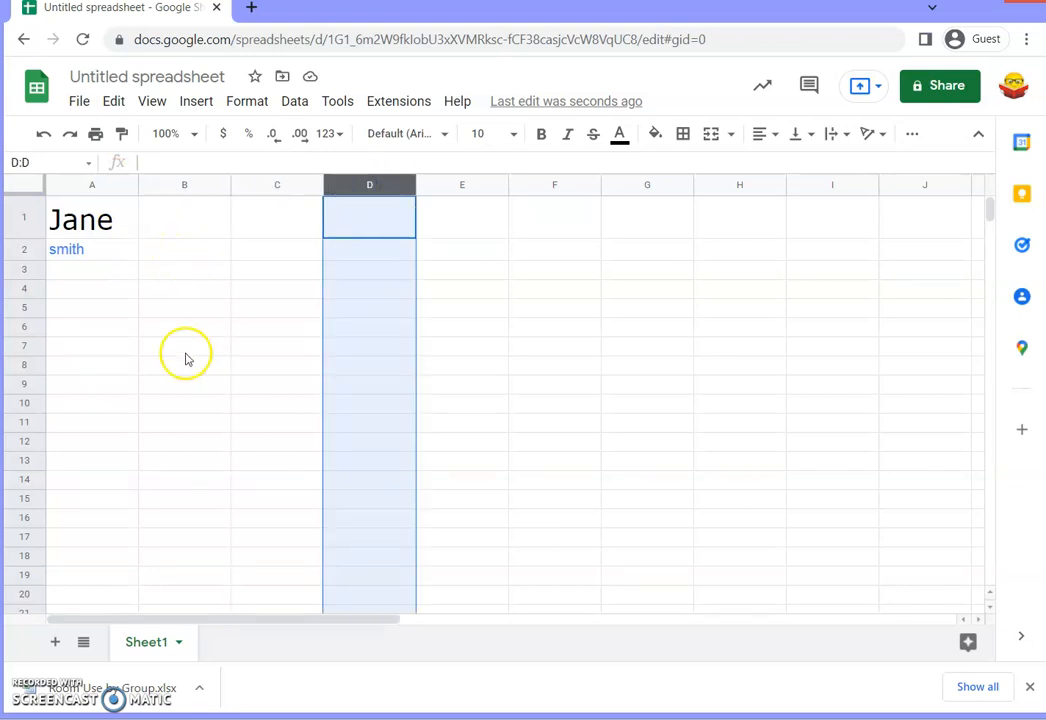
left_click(103, 224)
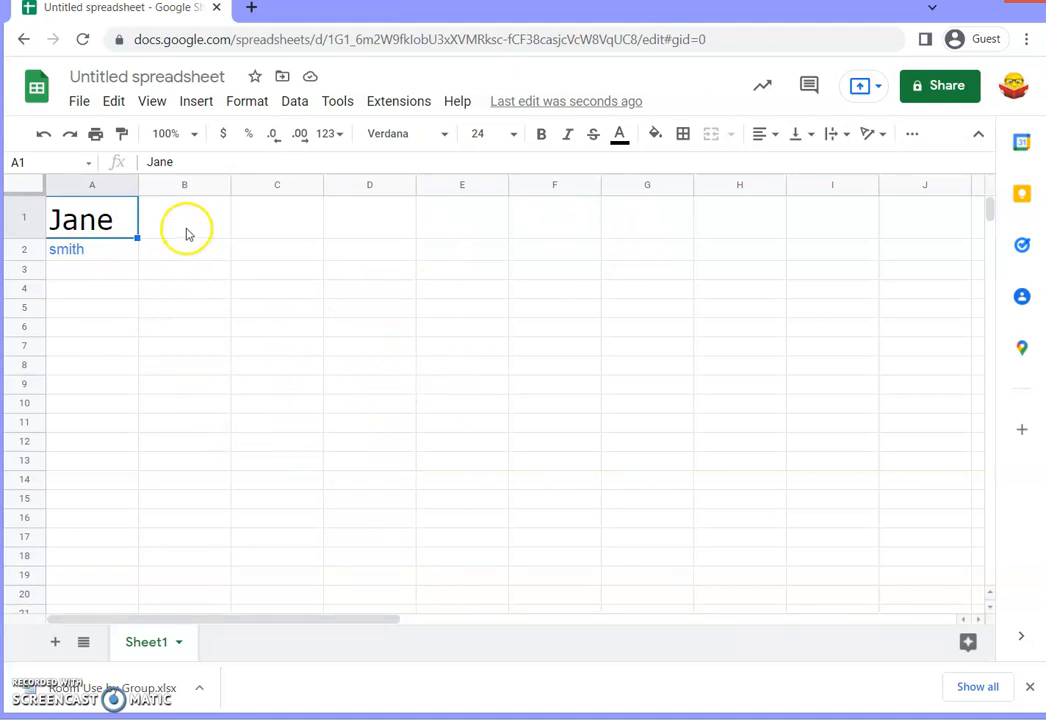
left_click(25, 42)
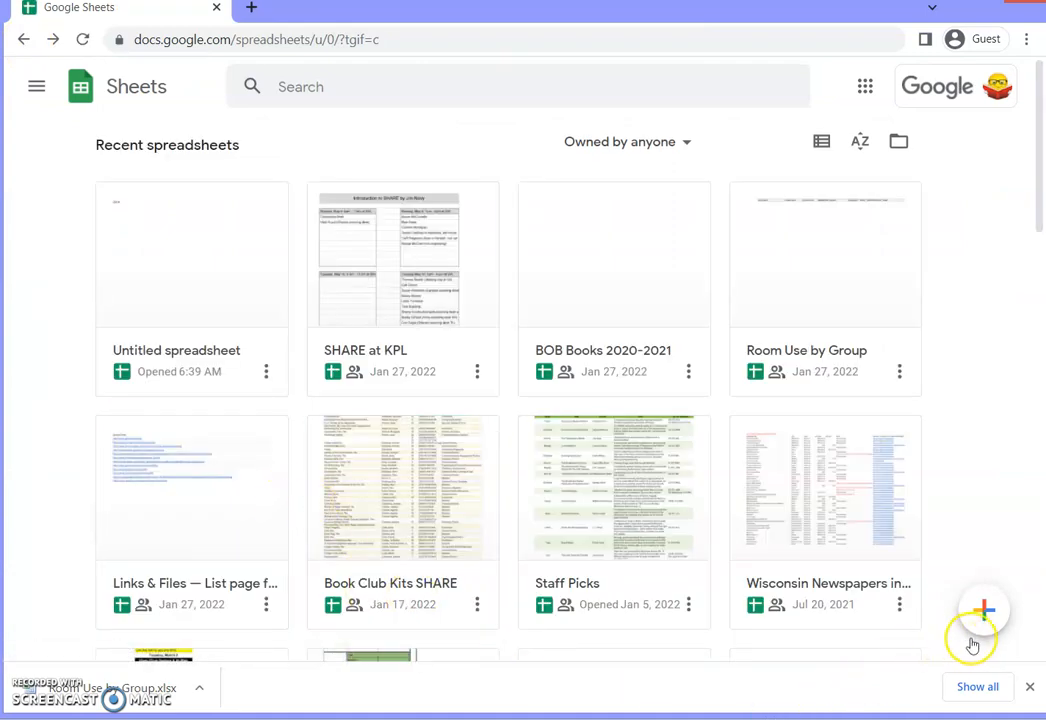
- Create a new spreadsheet from the Weekly time sheet template in the Template gallery
mouse_move(988, 615)
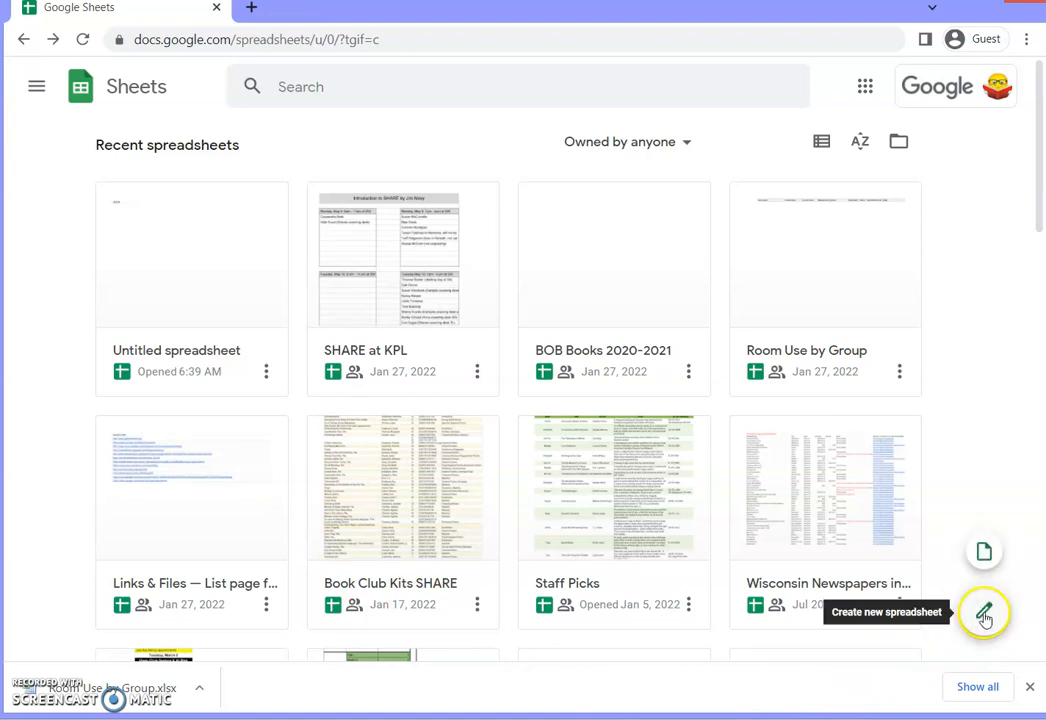
left_click(985, 609)
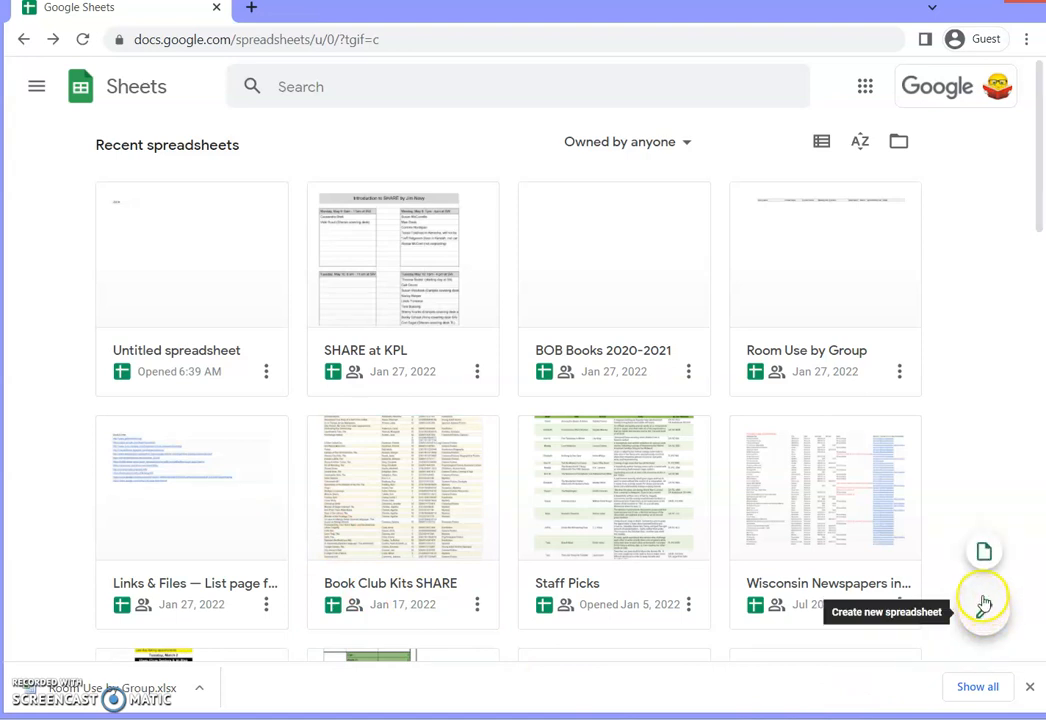
left_click(983, 560)
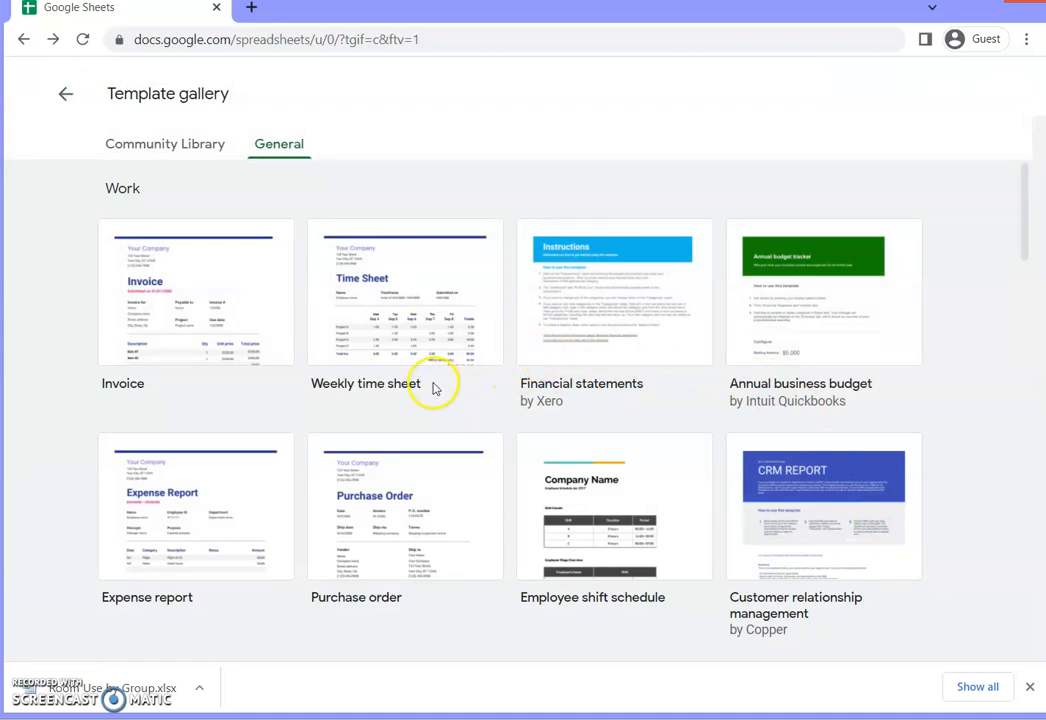
left_click(379, 338)
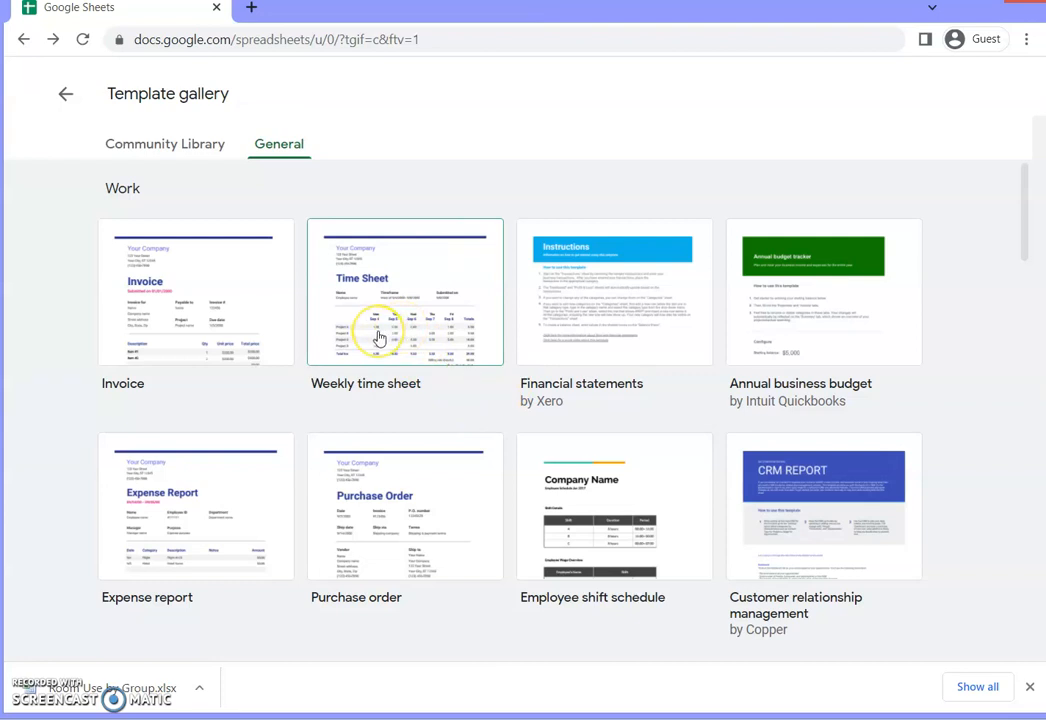
left_click(378, 336)
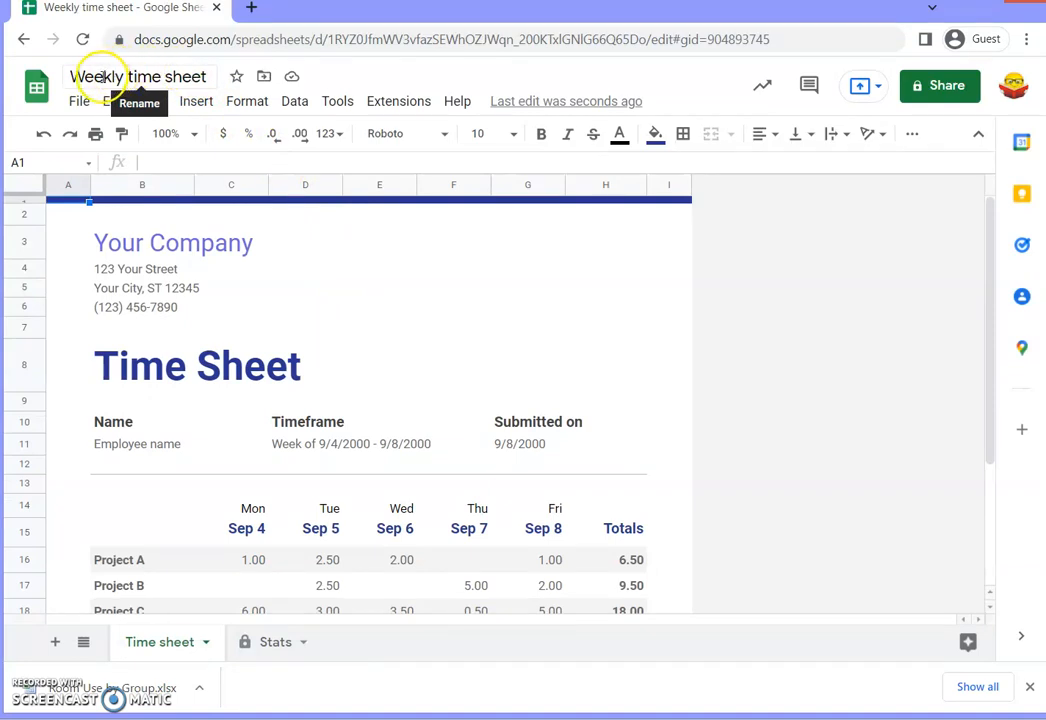
- Change the spreadsheet title from 'Weekly time sheet' to 'Time Sheet'
left_click(187, 77)
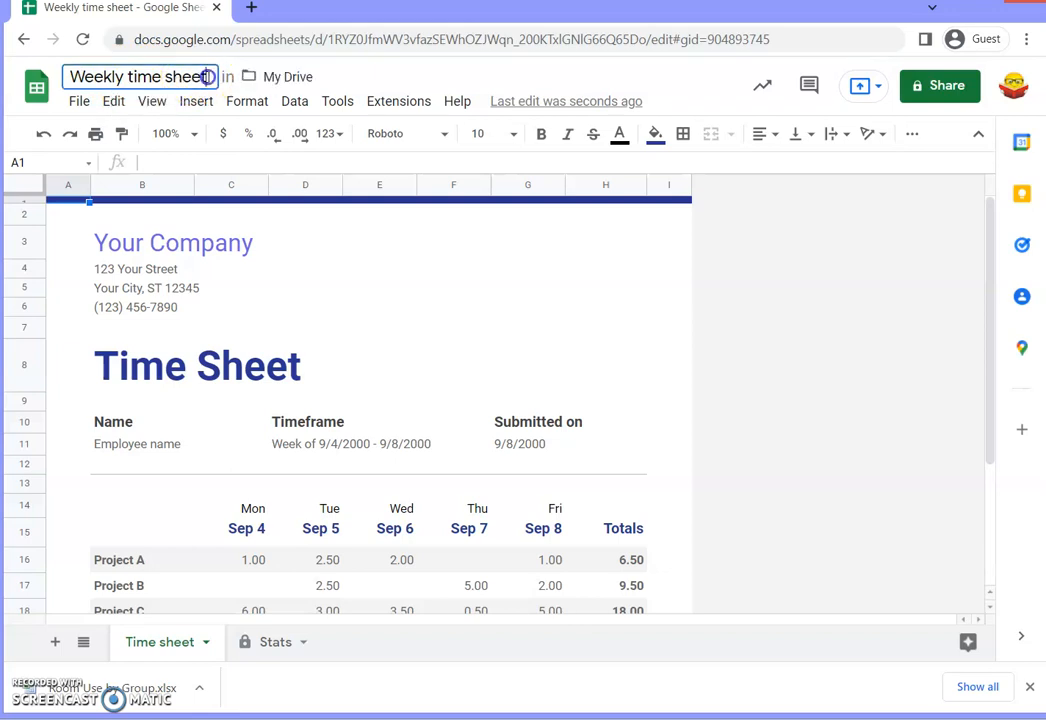
left_click_drag(207, 77, 72, 77)
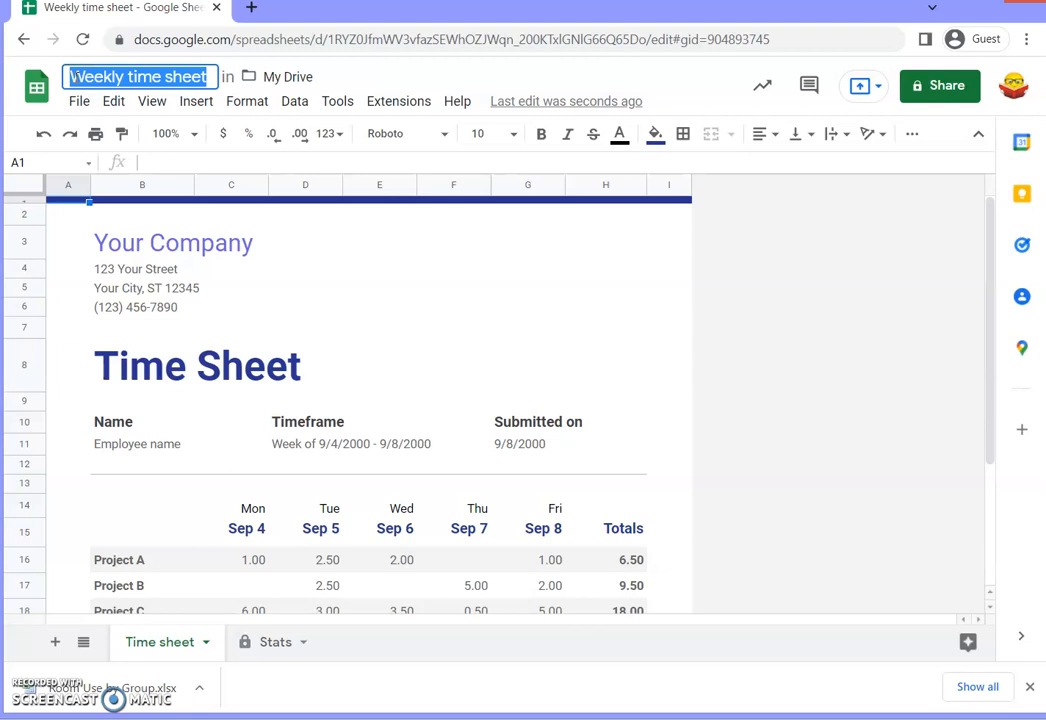
type("Time S")
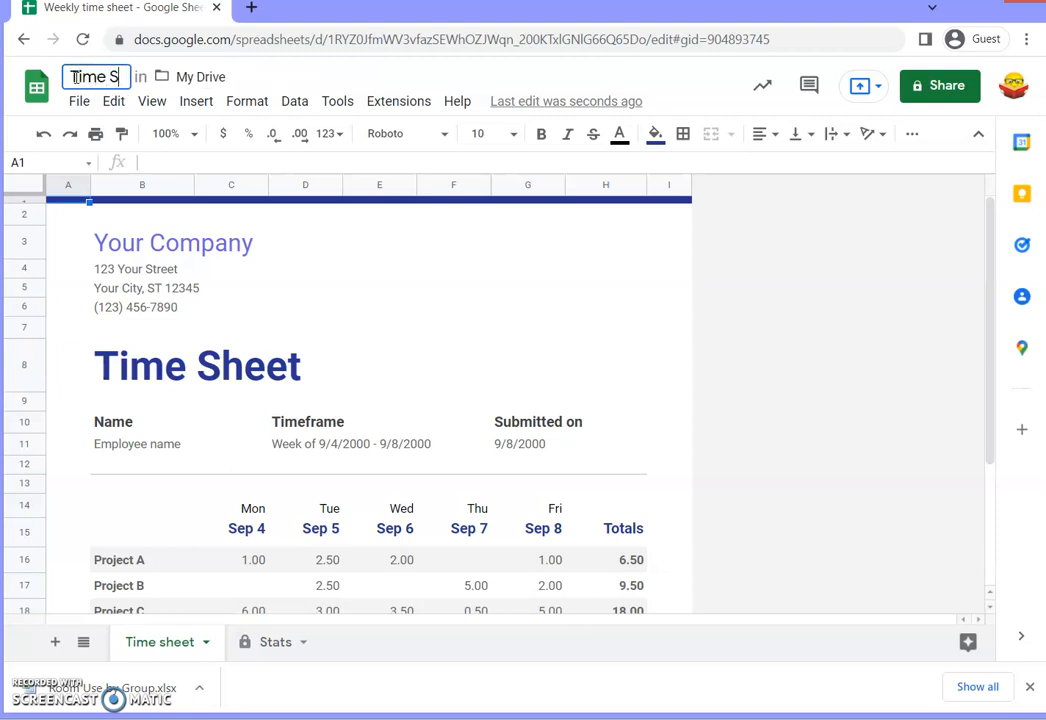
type("heet")
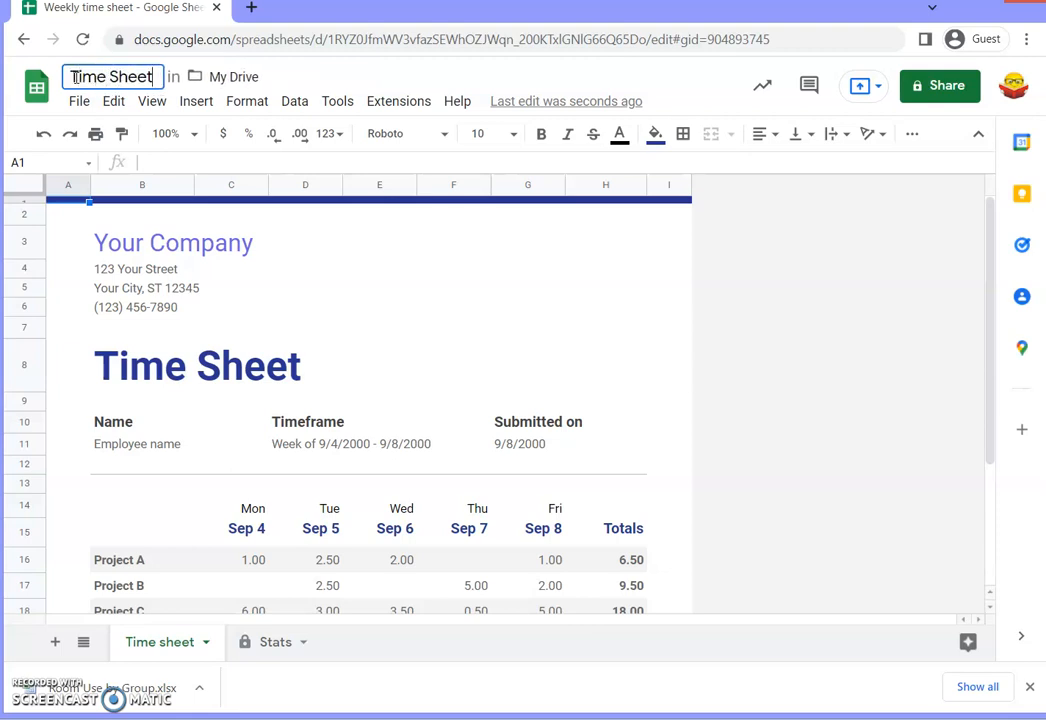
key("Return")
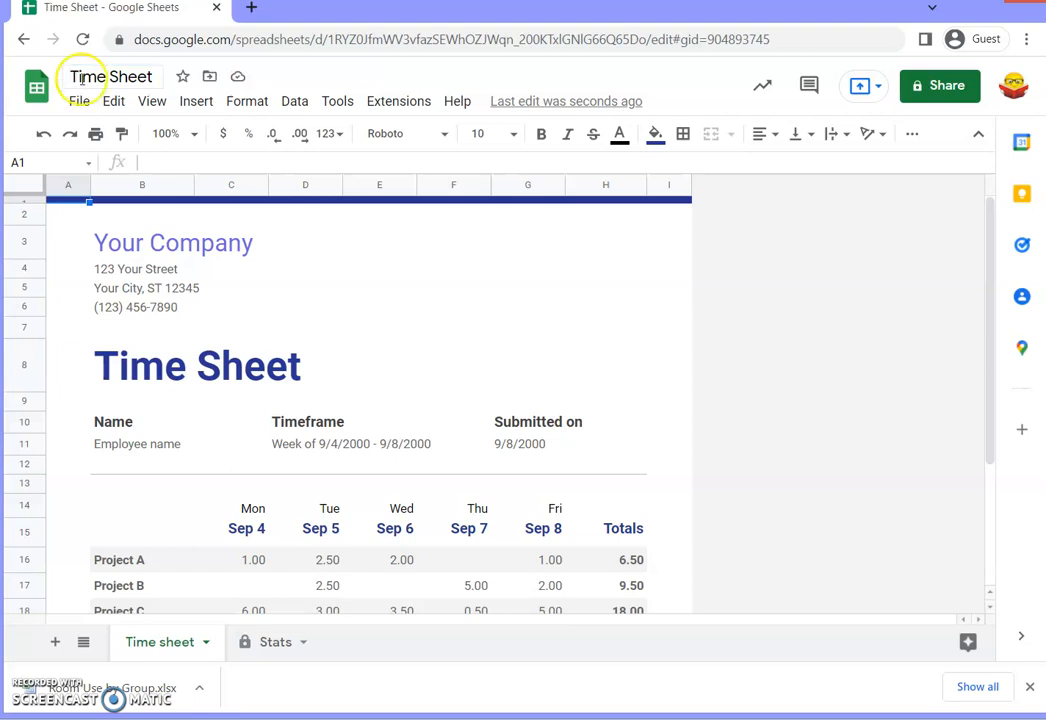
- Overwrite the Your Company heading in B3 with 'Community Library'
left_click(111, 251)
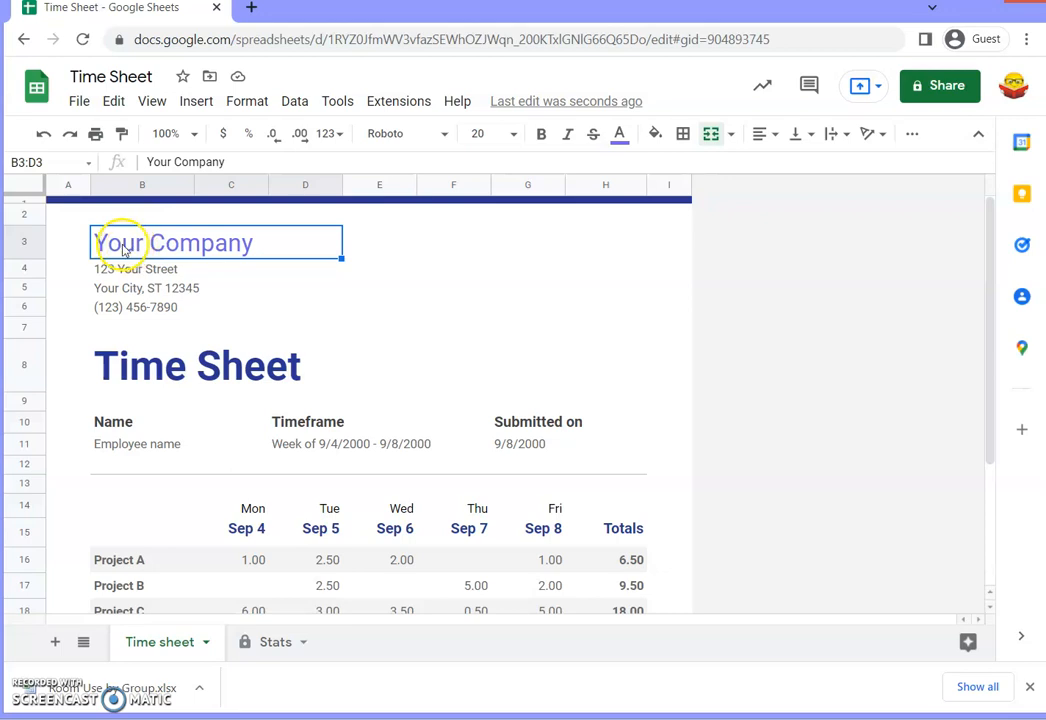
type("Community Library")
key("Return")
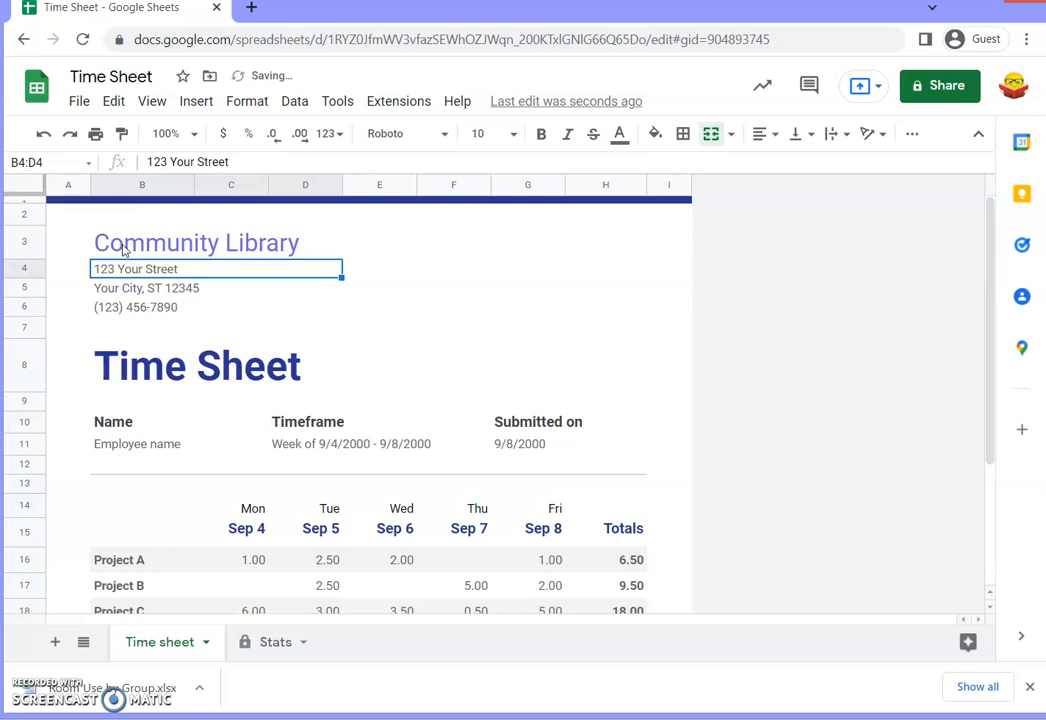
left_click(123, 250)
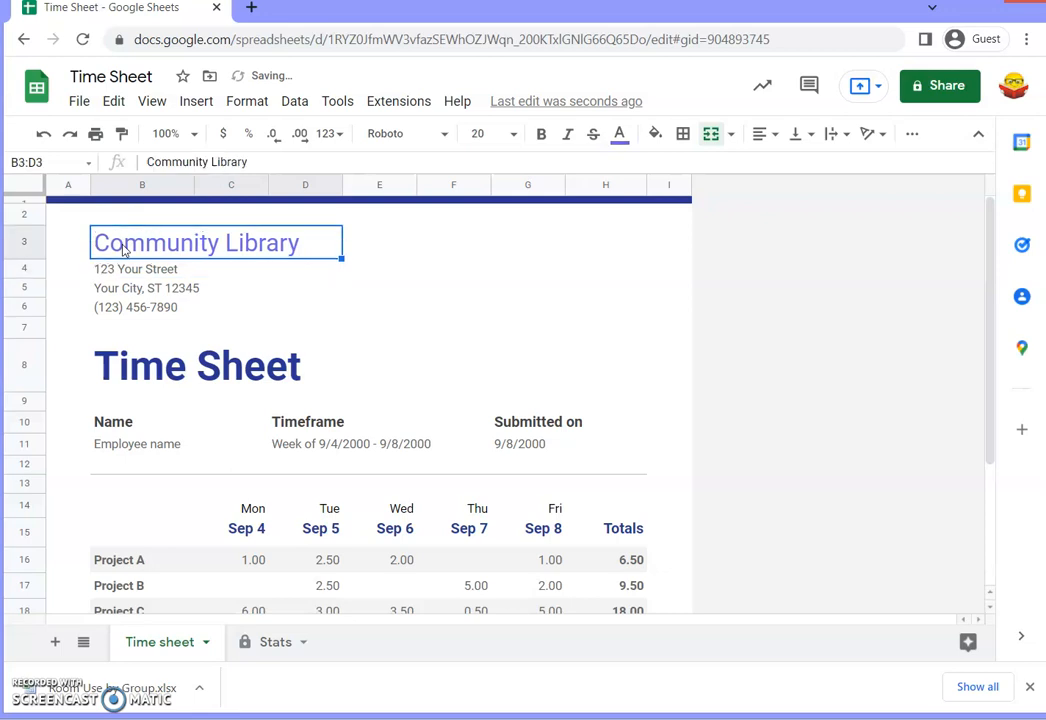
- Set the heading font to Mountains of Christmas at size 25
left_click(442, 143)
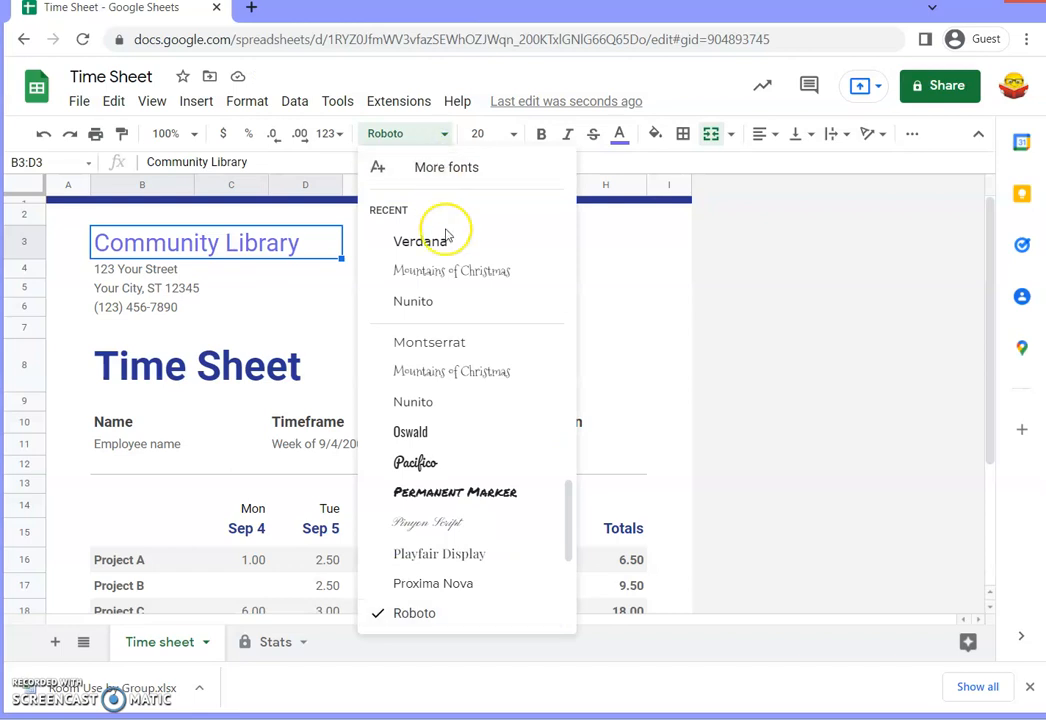
left_click(446, 270)
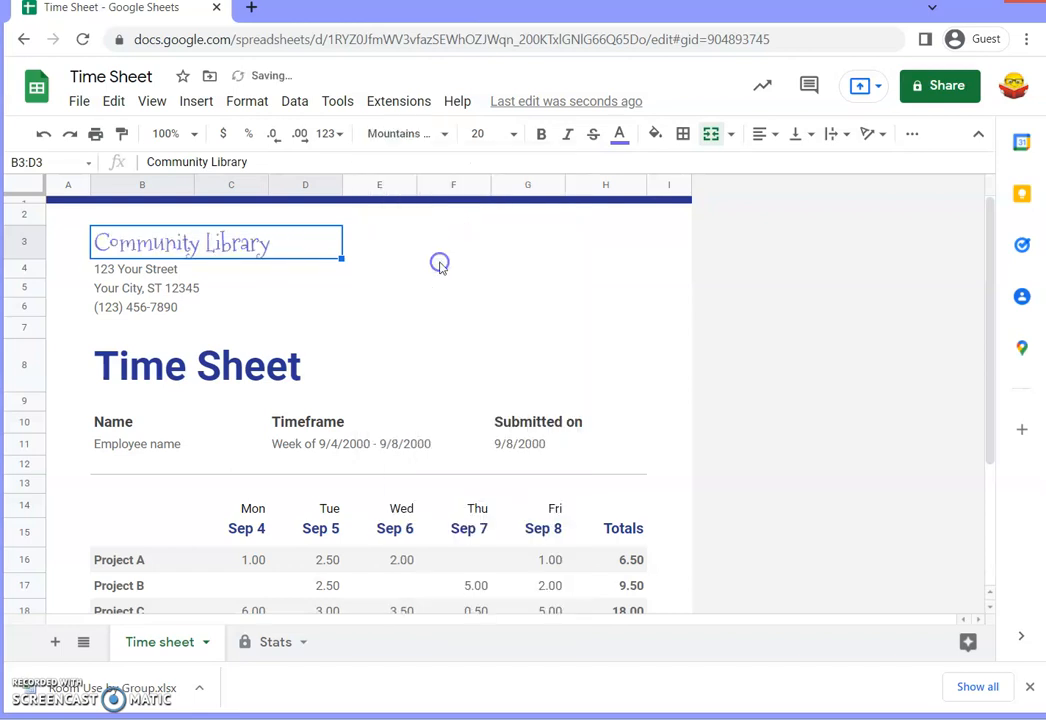
left_click(511, 146)
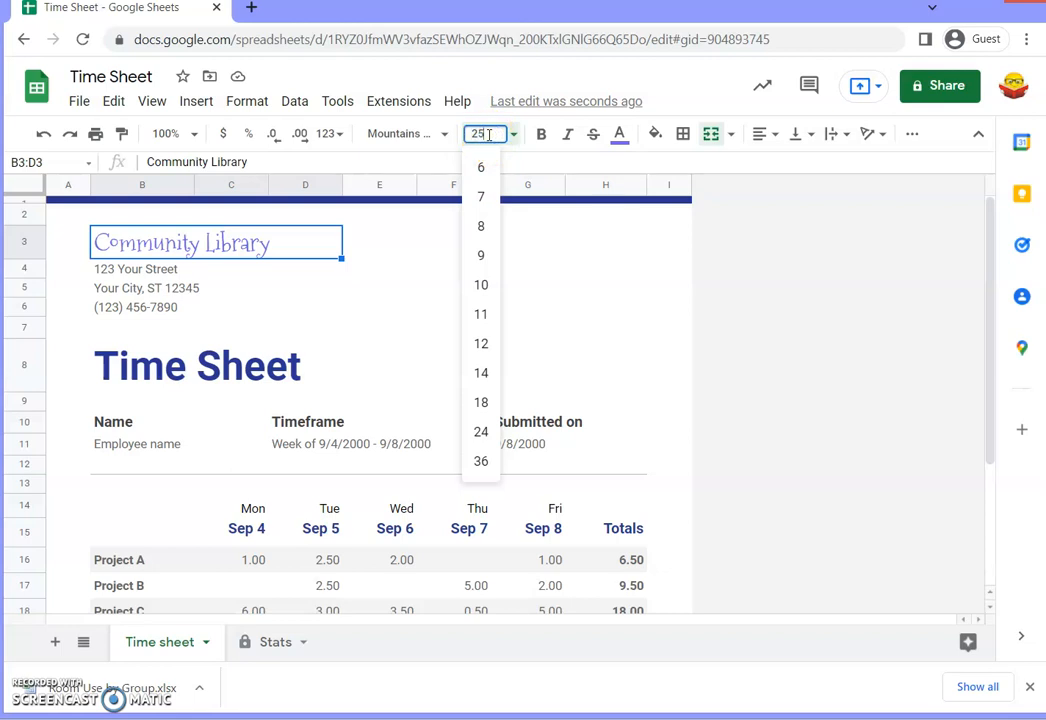
key("Return")
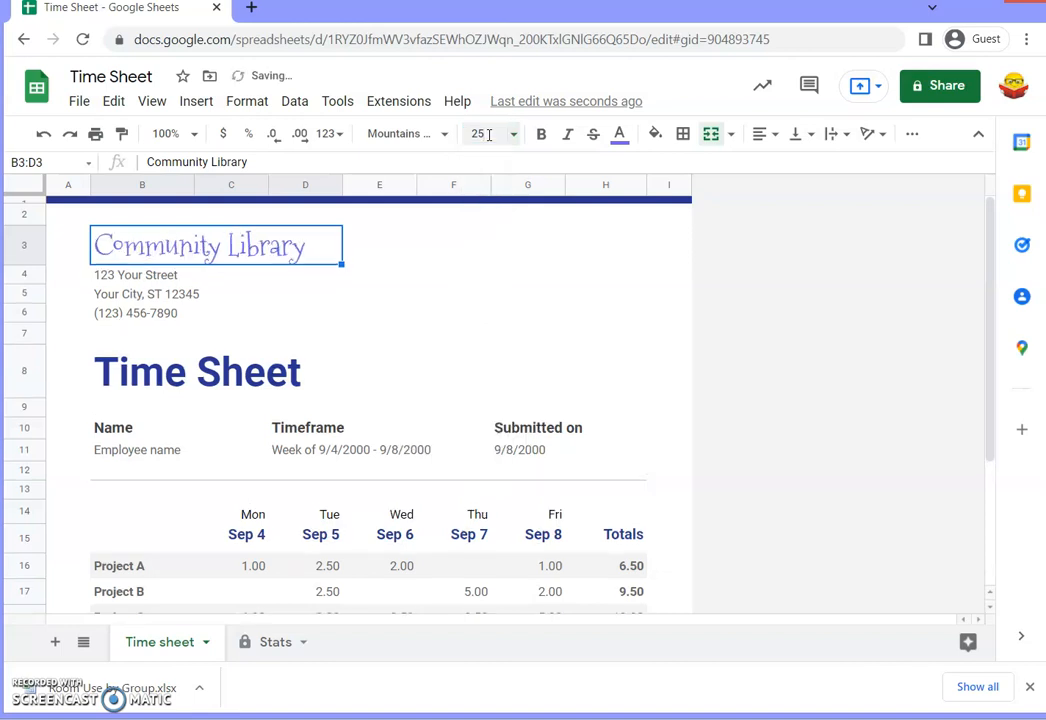
- Try bold, italic and strikethrough on the heading, then turn them all off
left_click(541, 134)
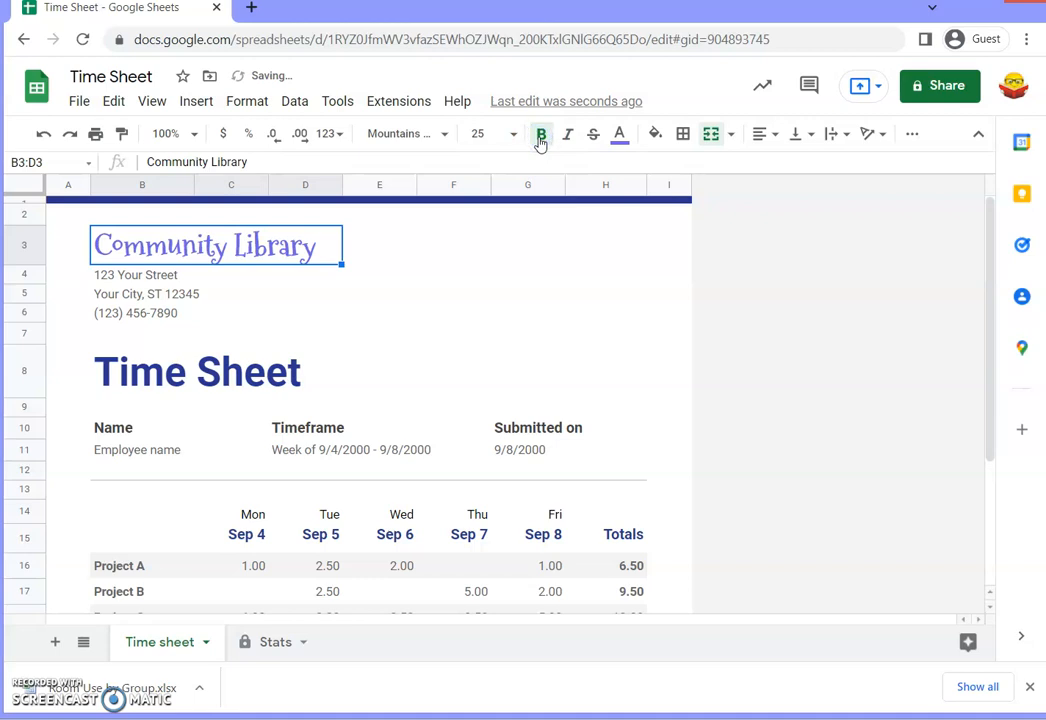
left_click(566, 140)
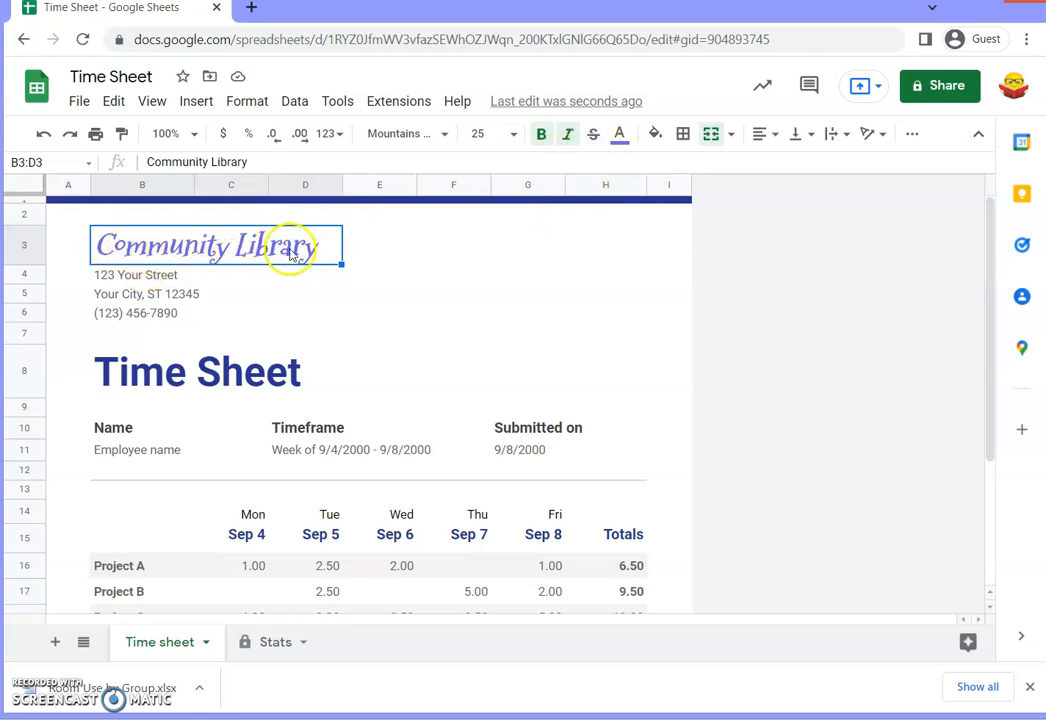
left_click(596, 136)
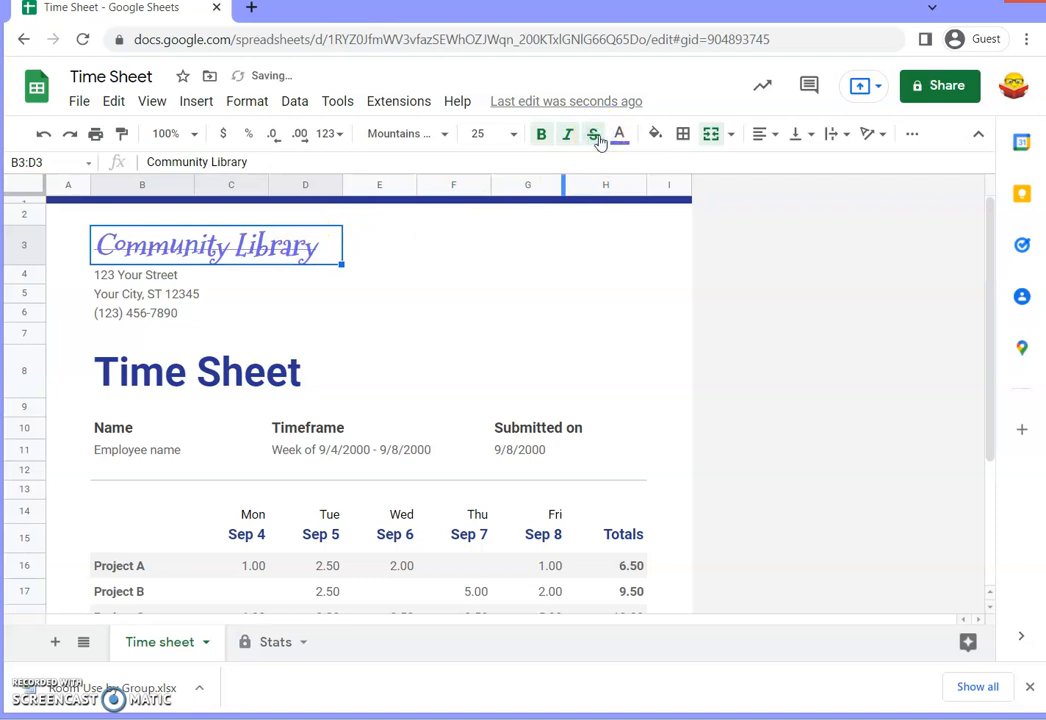
left_click(594, 138)
left_click(594, 136)
left_click(567, 135)
left_click(541, 138)
left_click(541, 138)
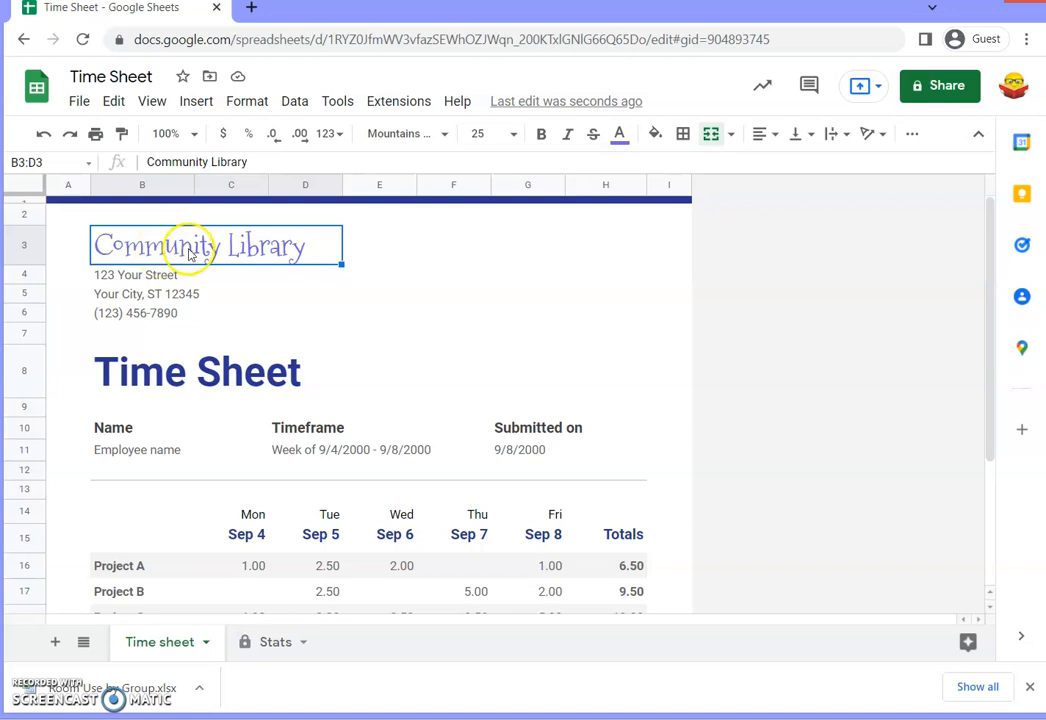
- Color the heading text magenta, after briefly trying green
left_click(619, 137)
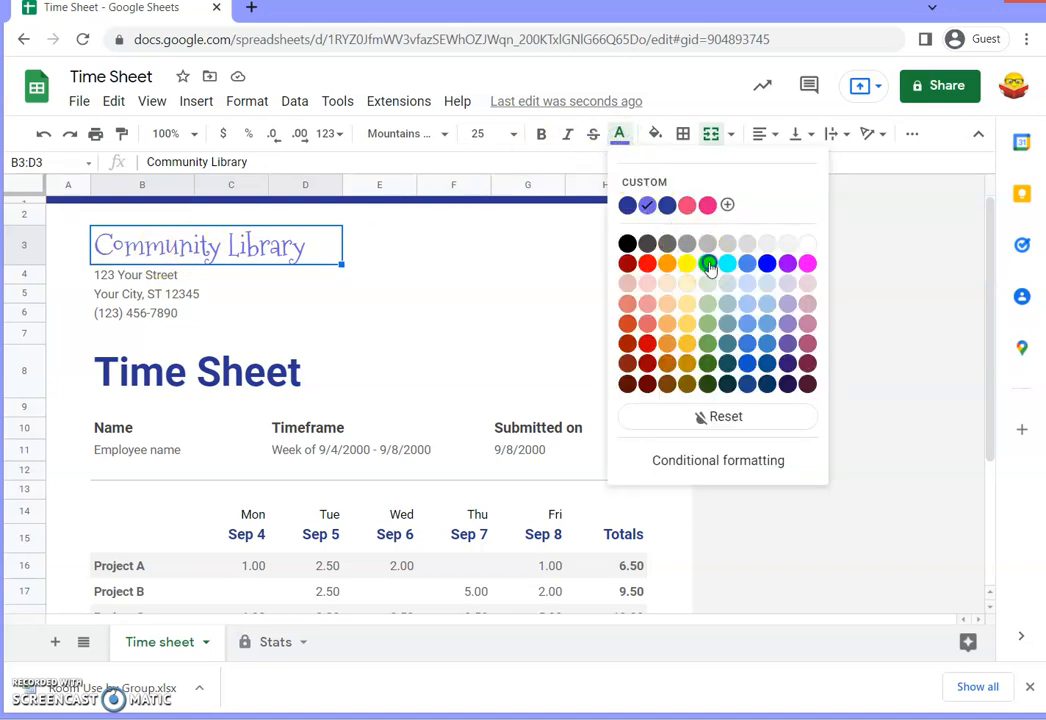
left_click(707, 262)
left_click(619, 135)
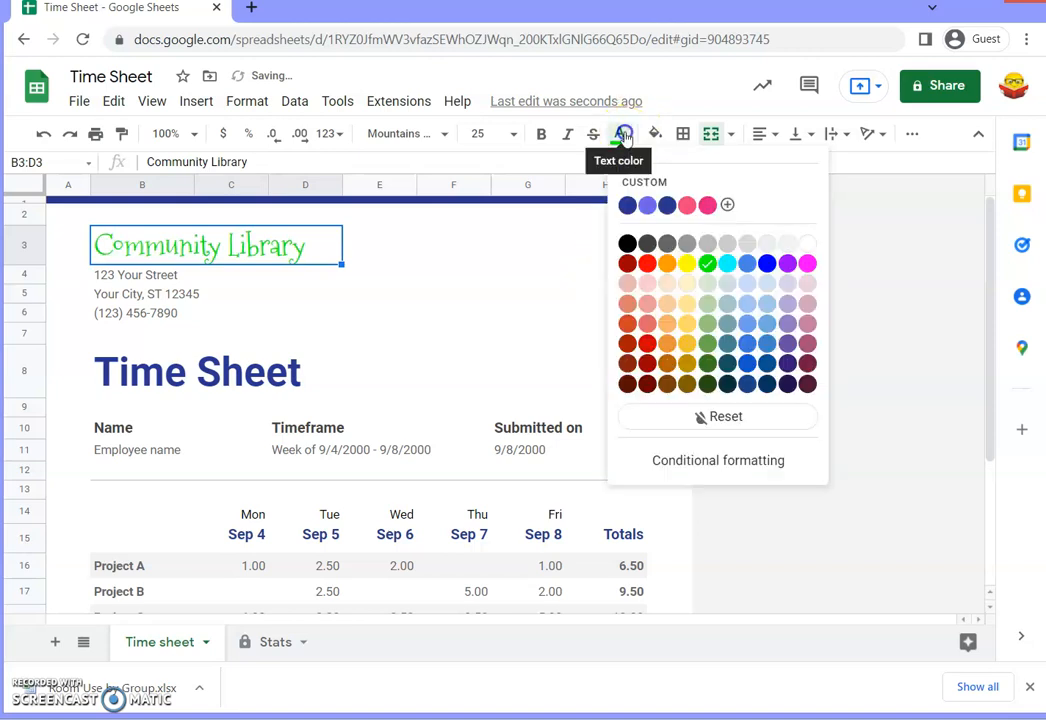
left_click(807, 263)
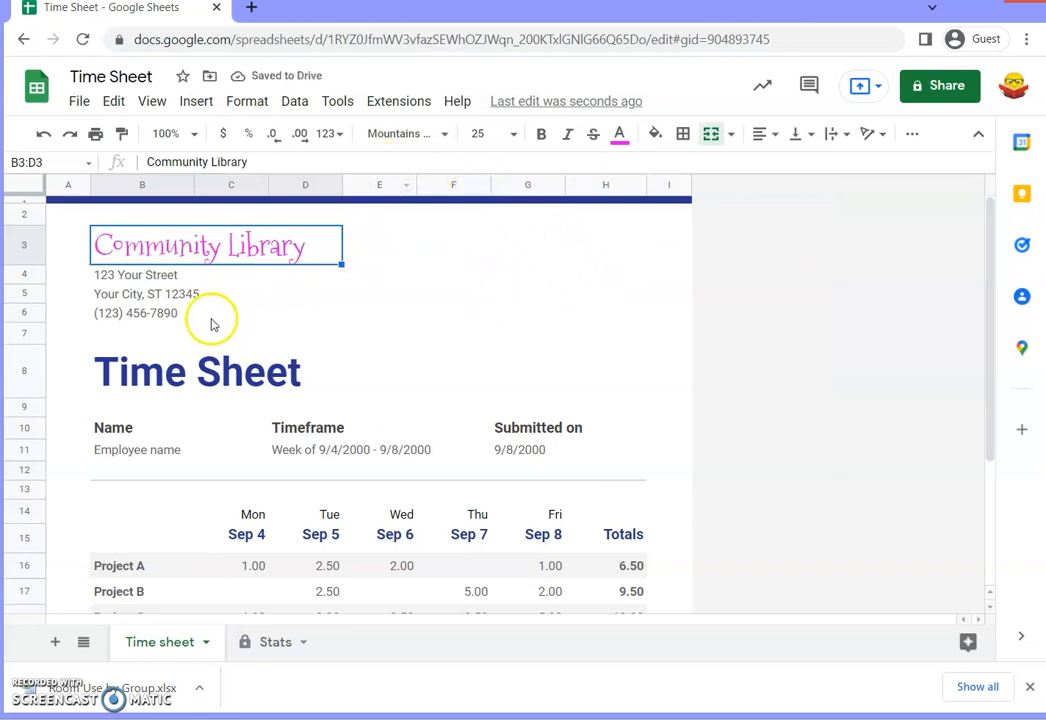
- Enter the library's street address, city line and phone number in the header rows
left_click(123, 274)
type("24615 89th S")
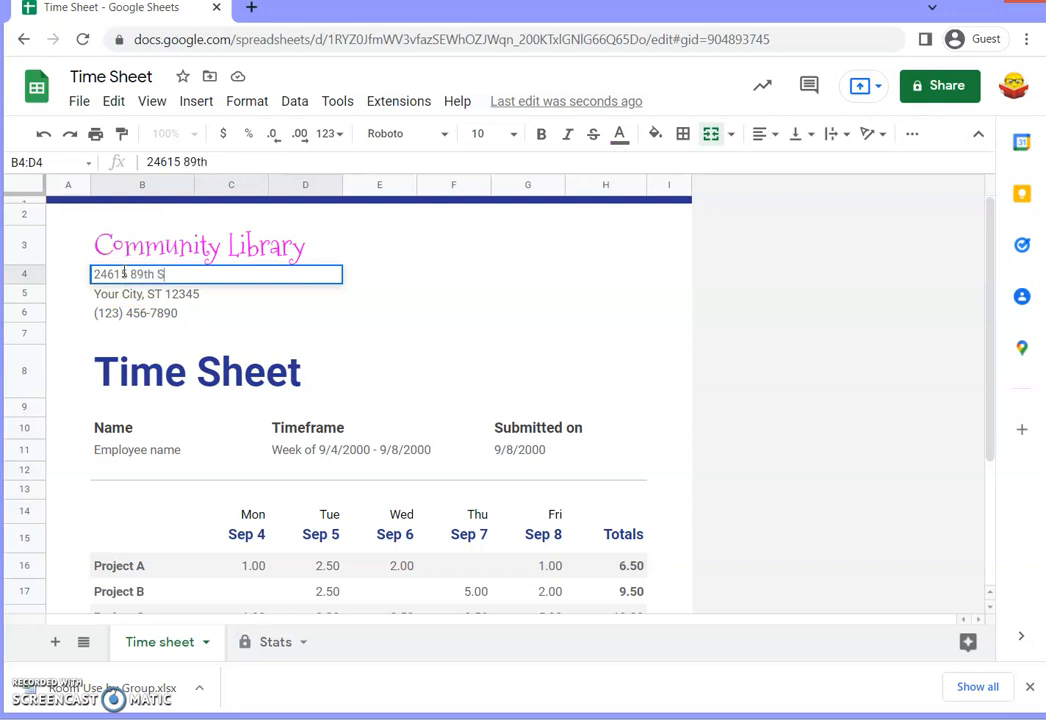
type("t")
key("Return")
type("Salem")
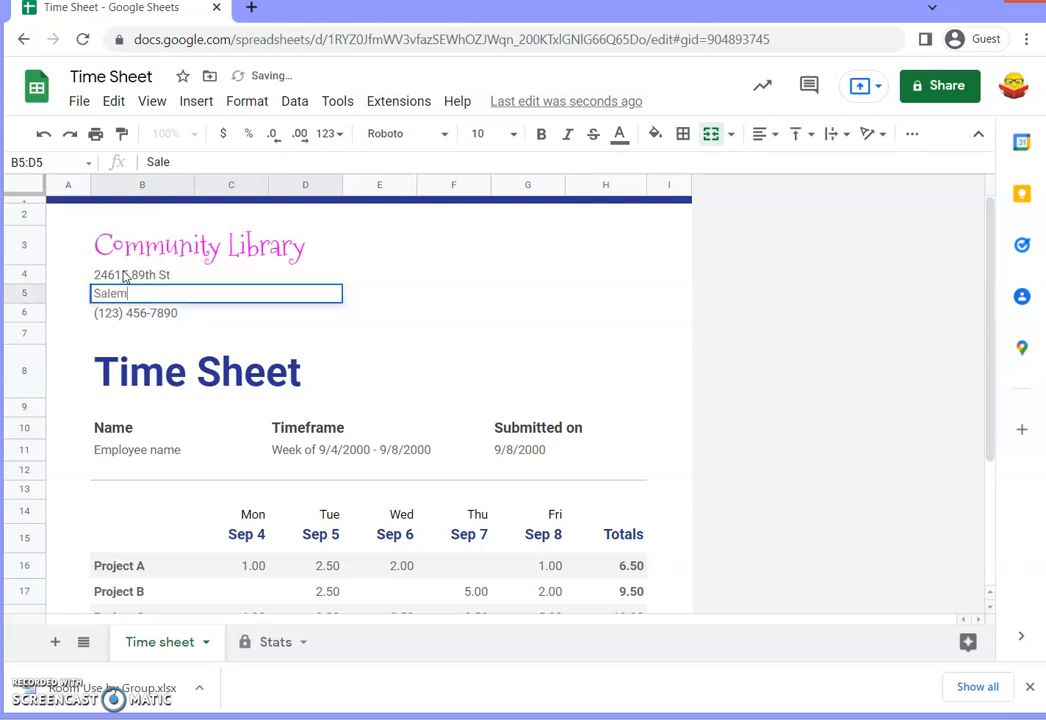
type(", WI")
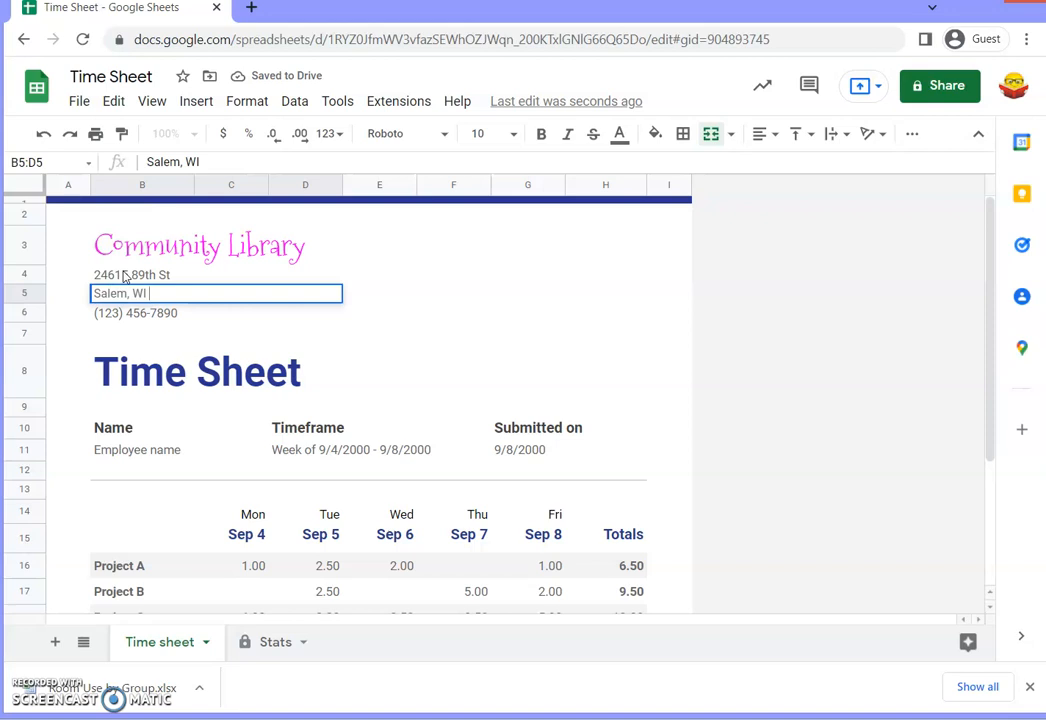
type(" 53168")
key("Return")
type("2")
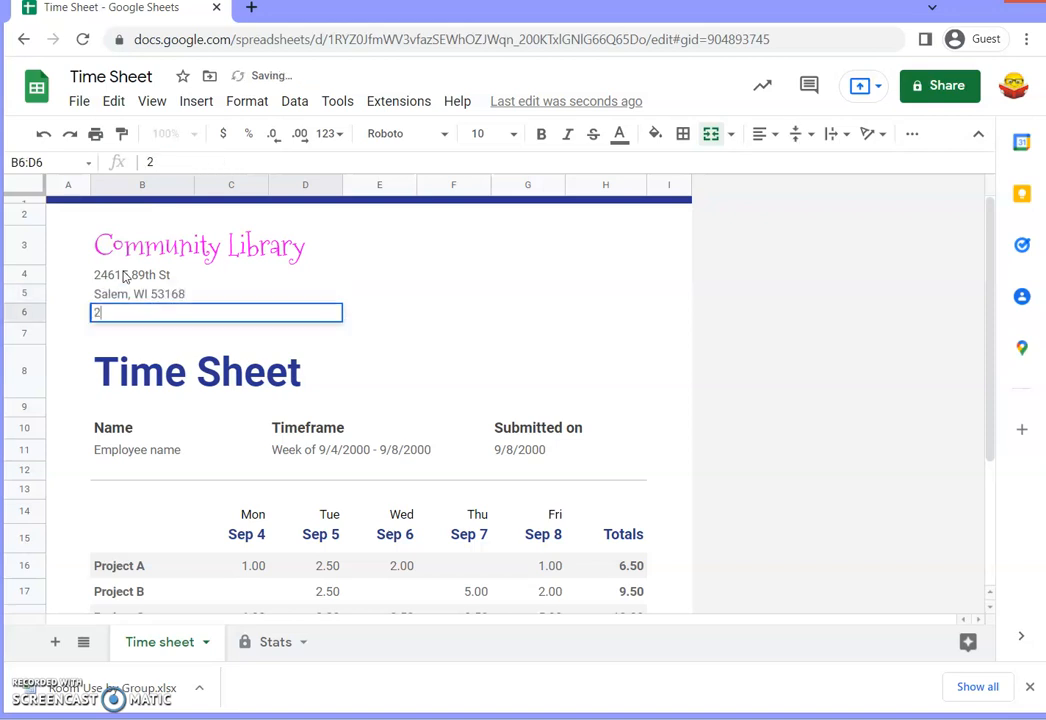
type("62-843-3348")
key("Return")
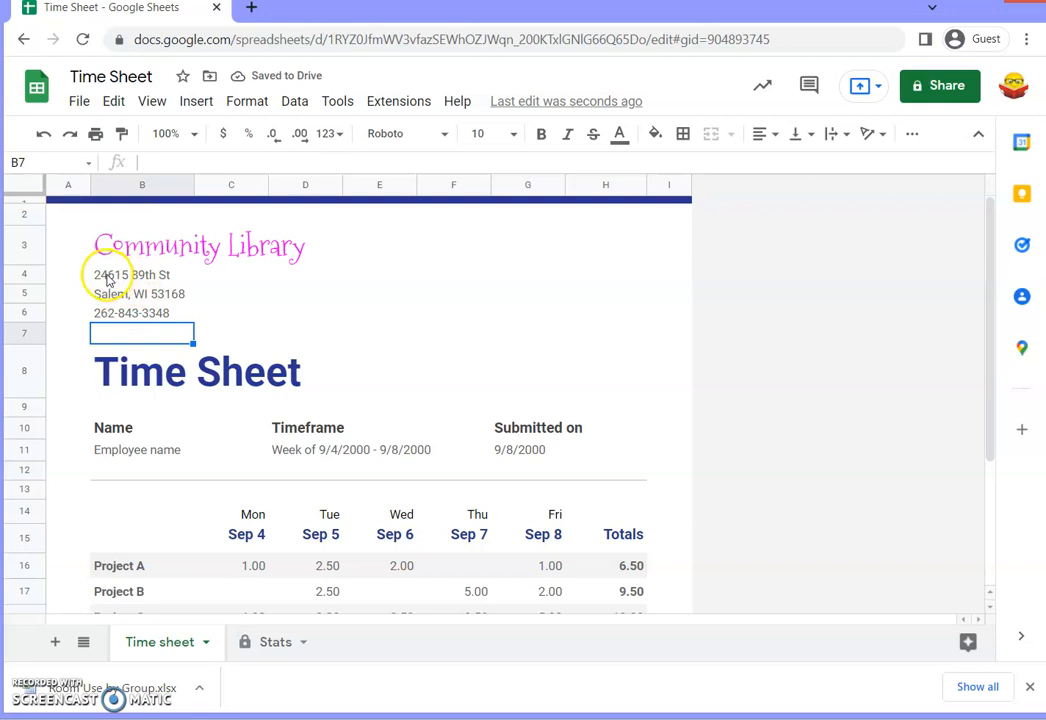
left_click(100, 276)
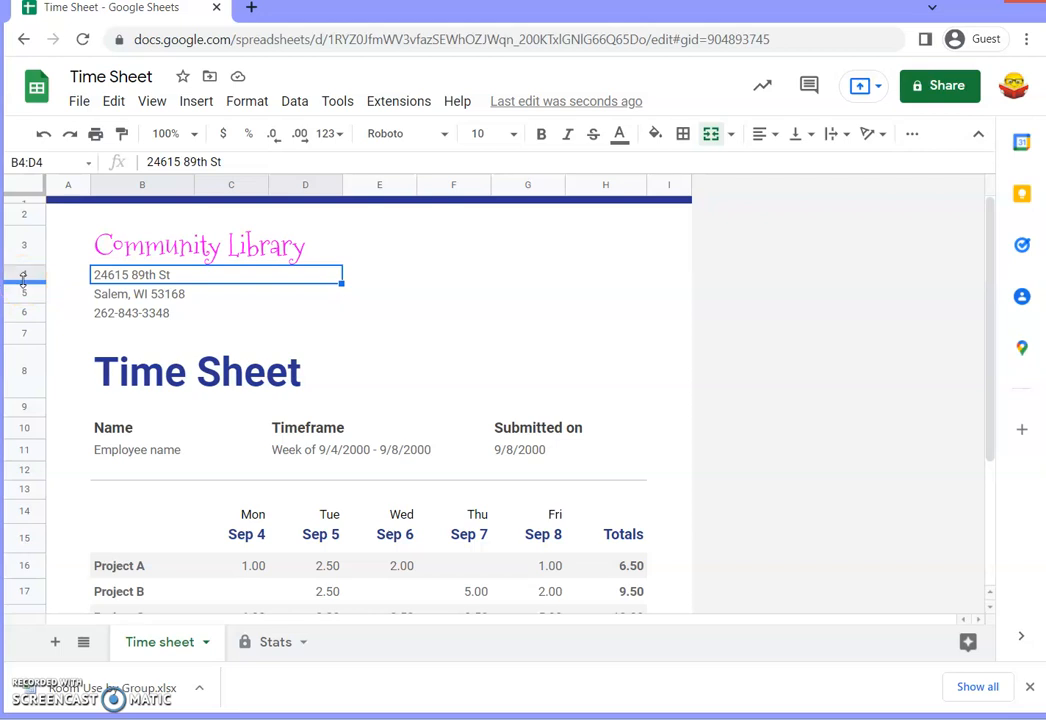
- Make row 4 (street address) slightly taller and column B slightly wider
left_click_drag(23, 281, 24, 287)
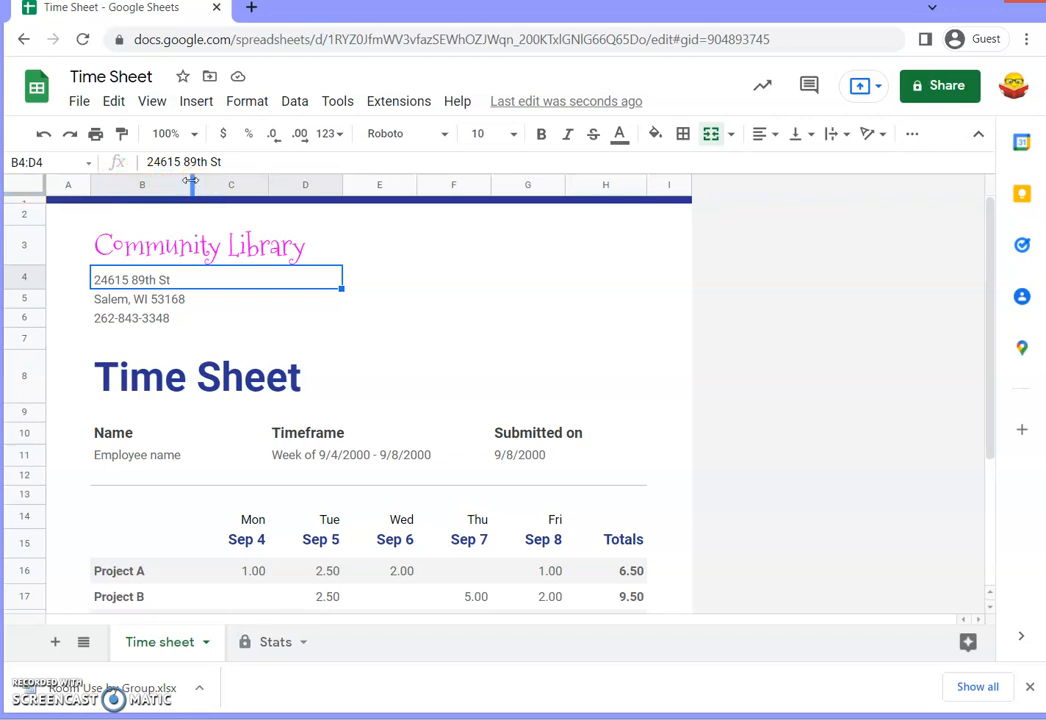
left_click_drag(191, 180, 203, 180)
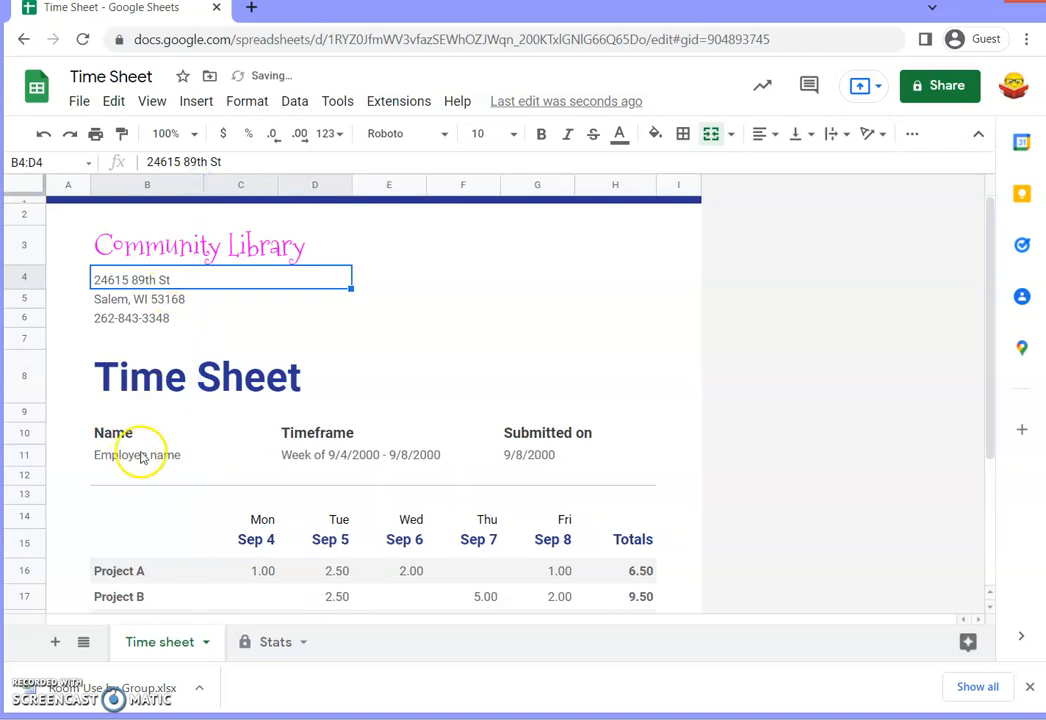
scroll(110, 437, "down", 2)
scroll(104, 420, "down", 1)
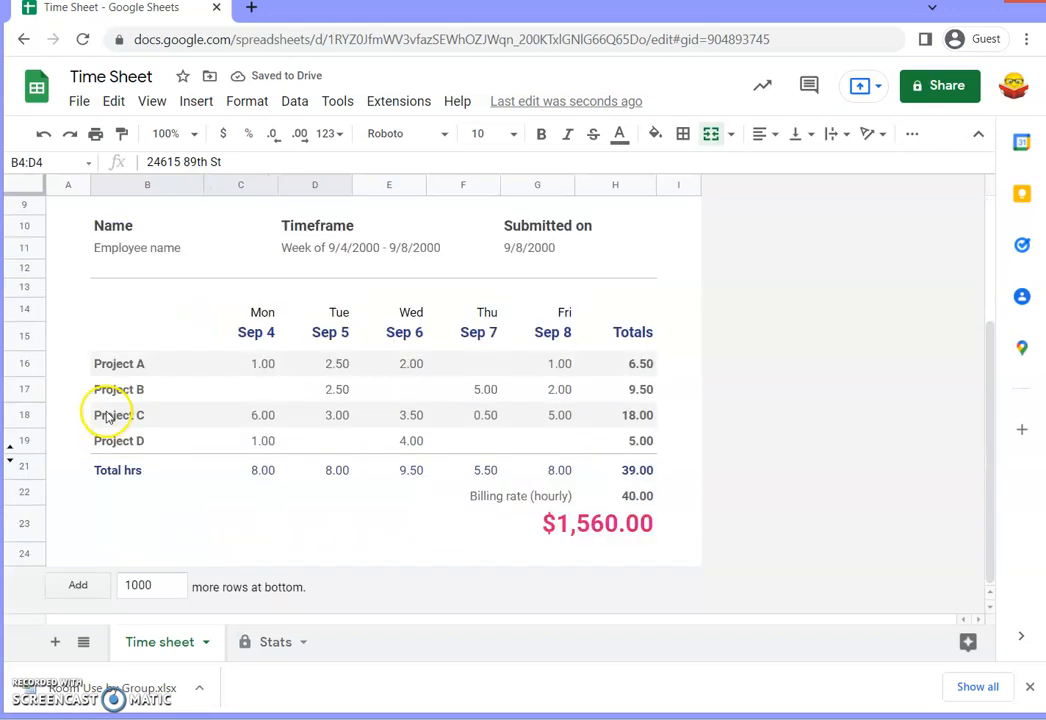
left_click(245, 367)
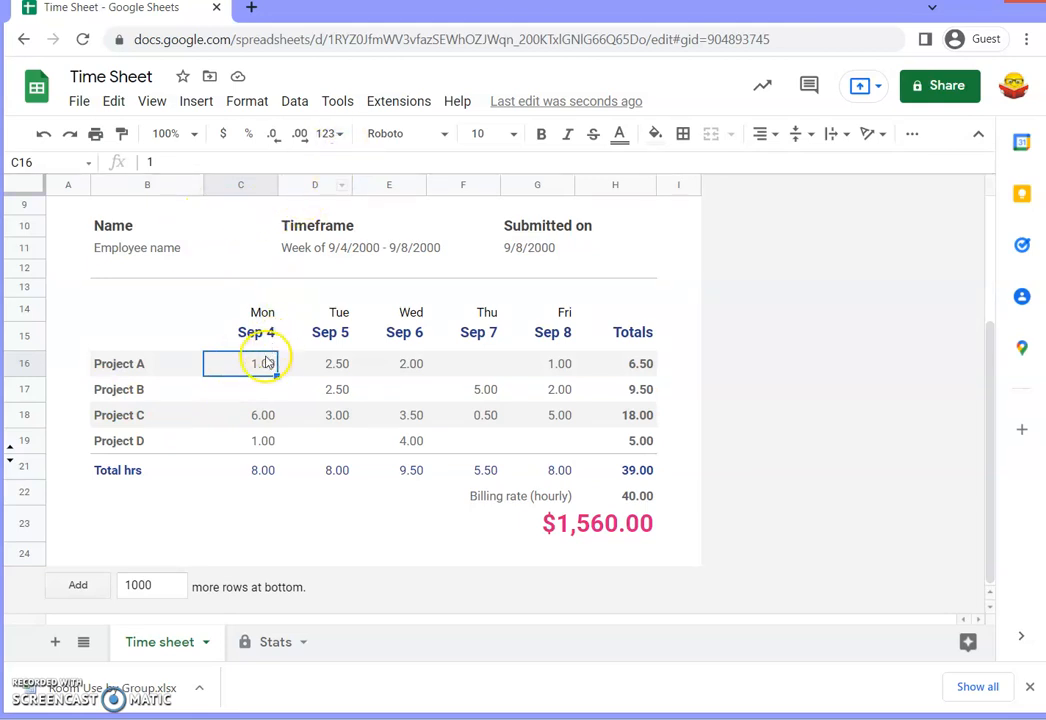
left_click(341, 134)
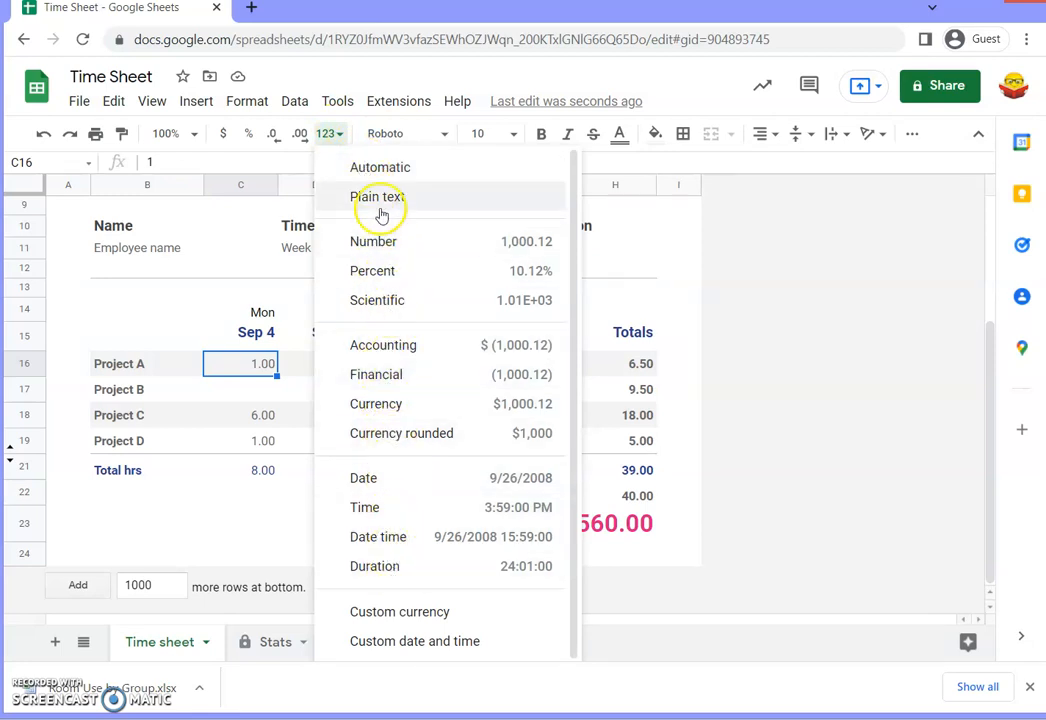
left_click(290, 163)
left_click(263, 413)
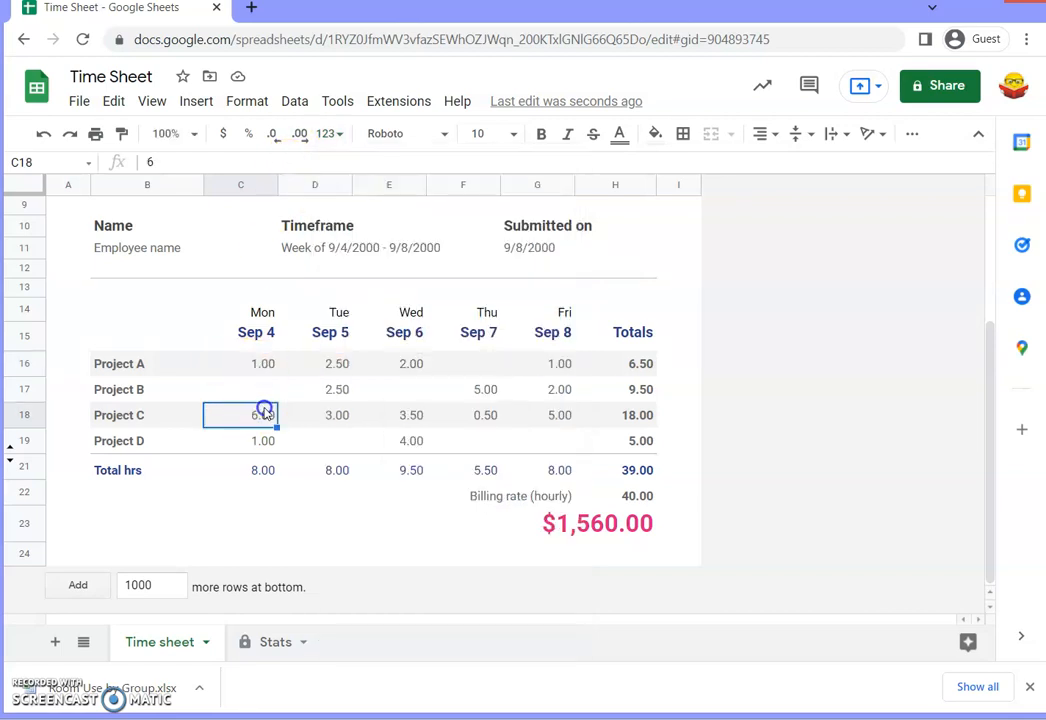
left_click(262, 370)
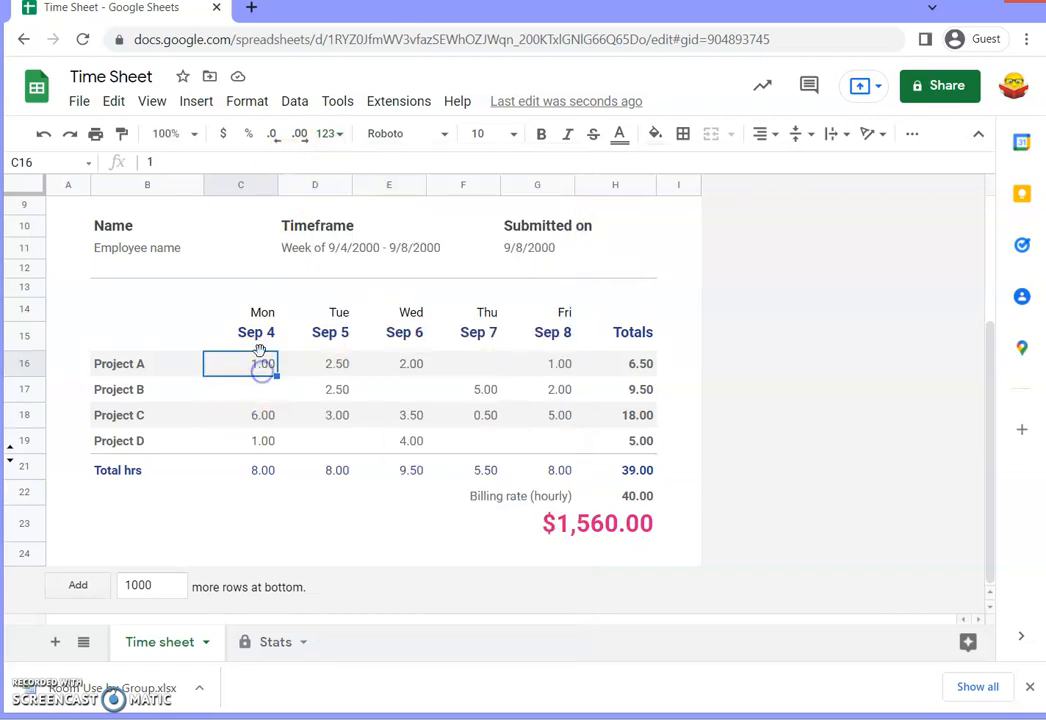
left_click(301, 134)
left_click(301, 134)
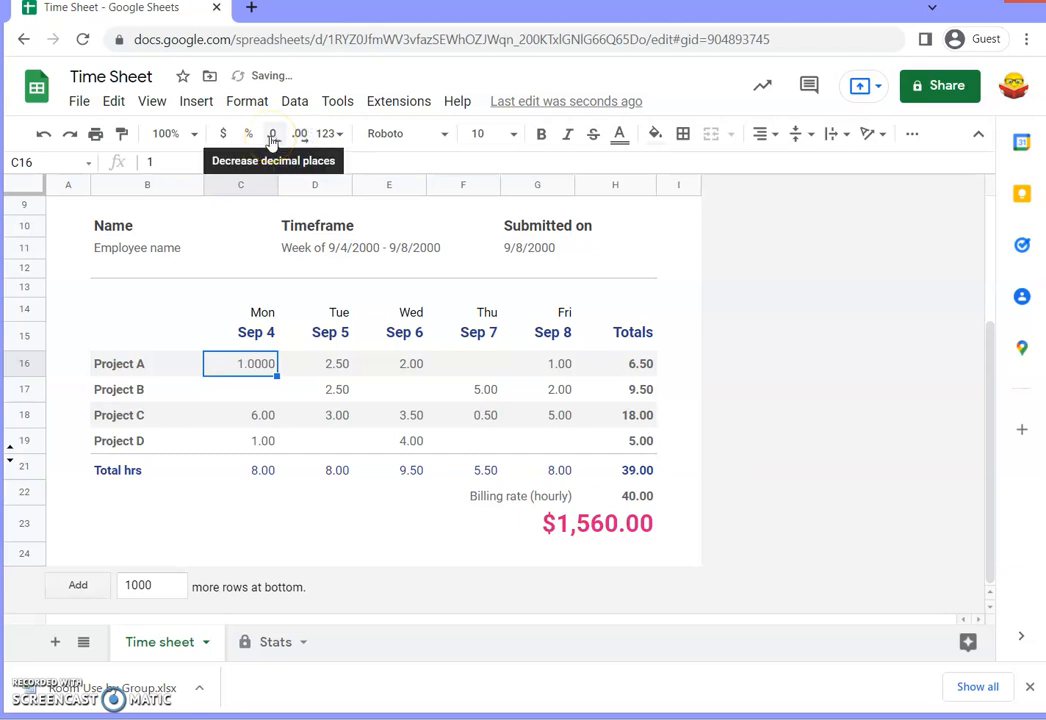
left_click(272, 134)
left_click(272, 134)
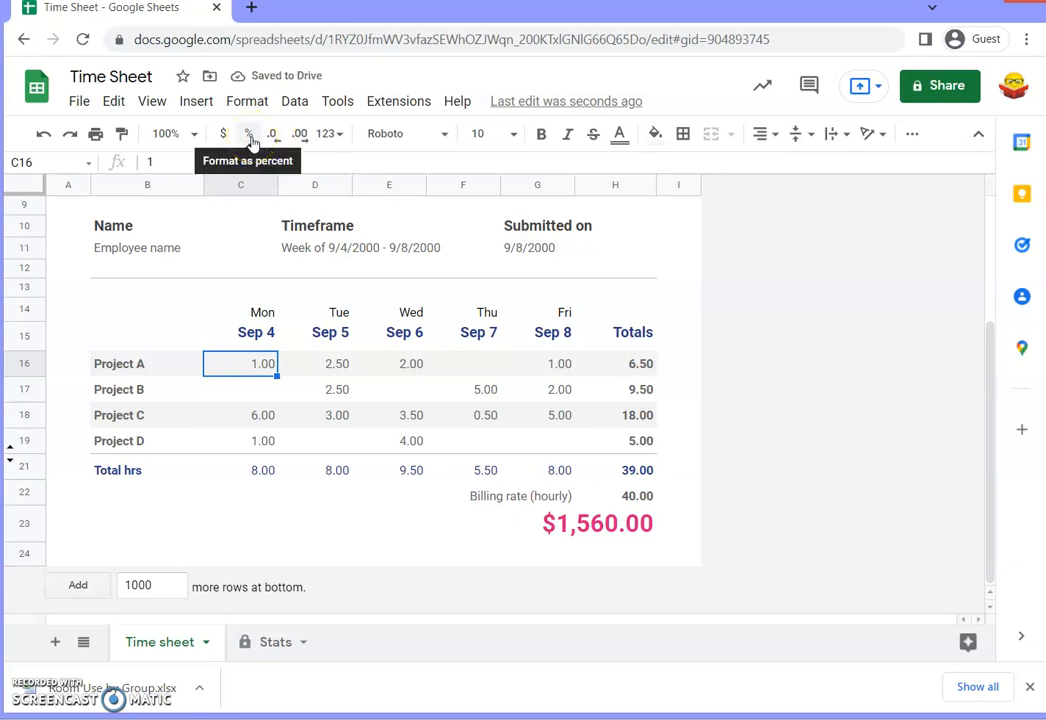
left_click(250, 136)
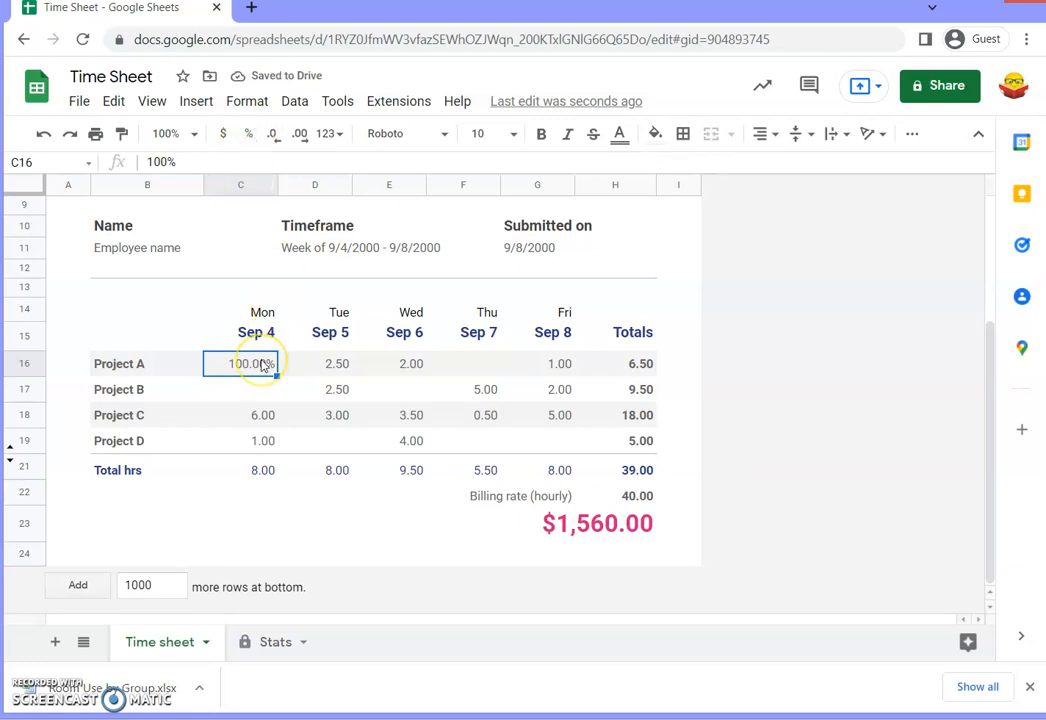
left_click(46, 136)
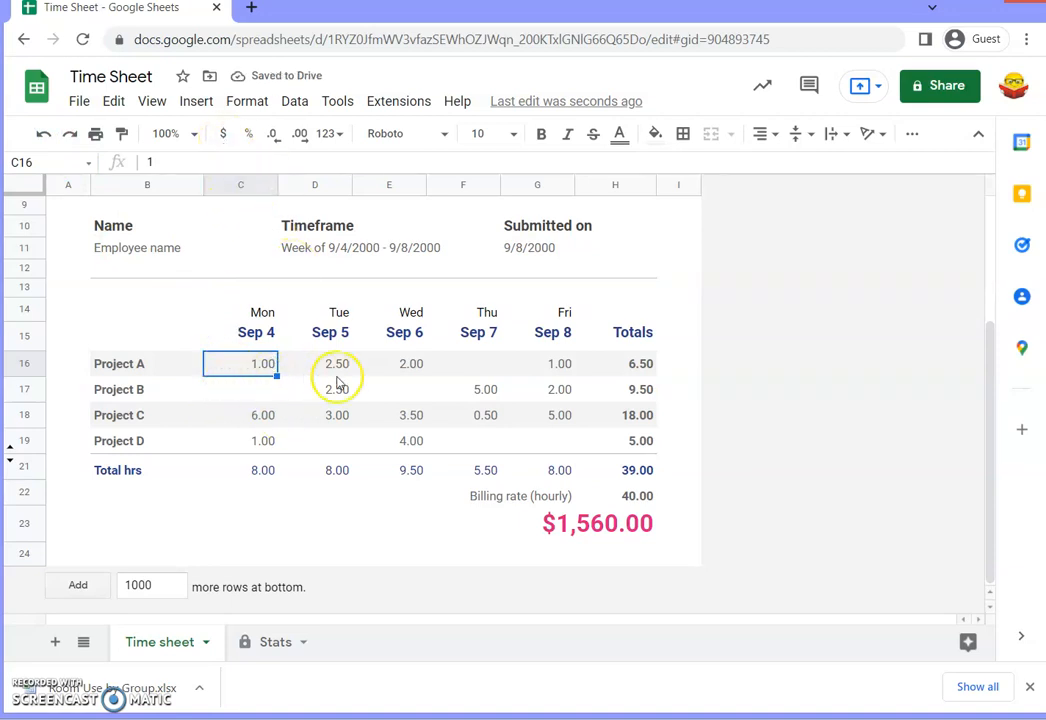
left_click(620, 528)
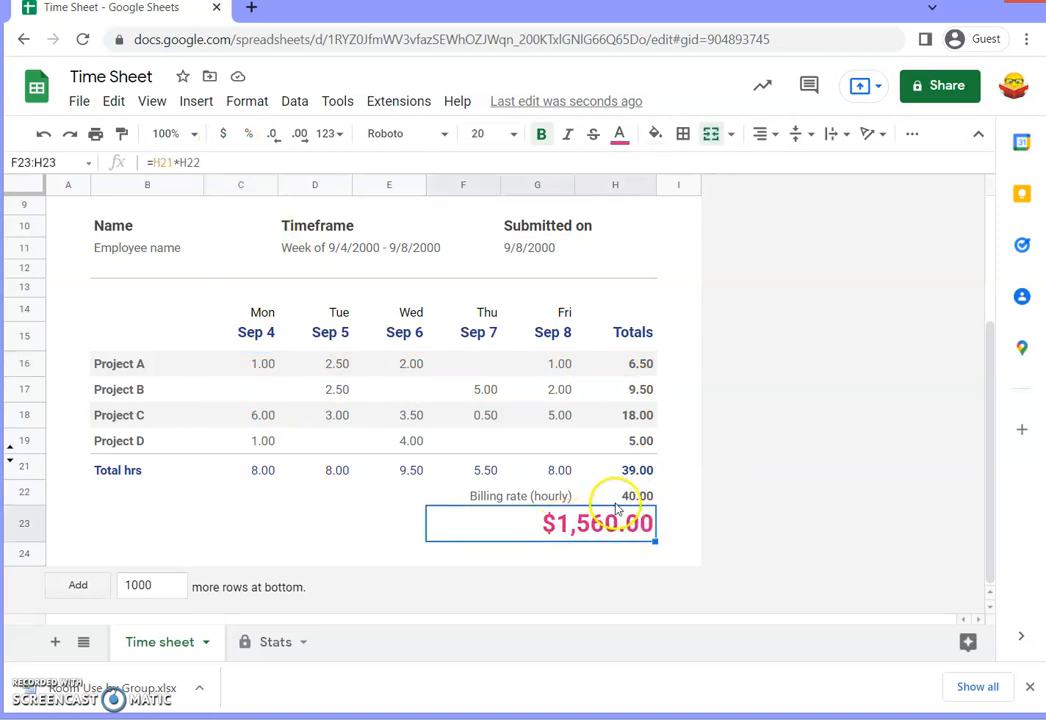
left_click(615, 497)
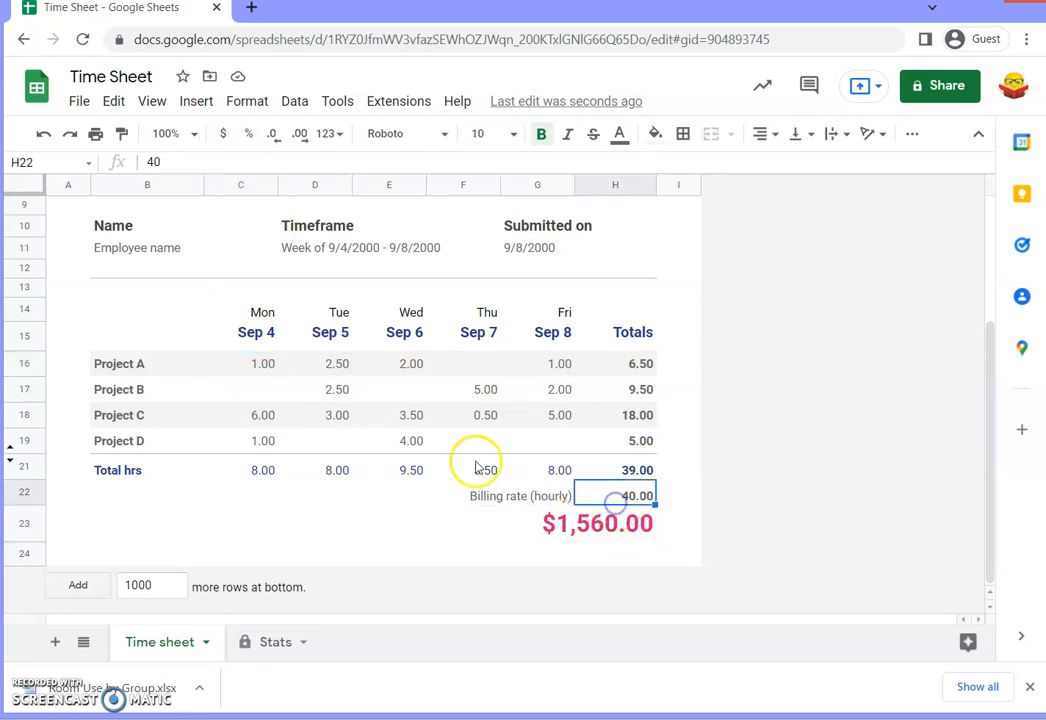
left_click(224, 136)
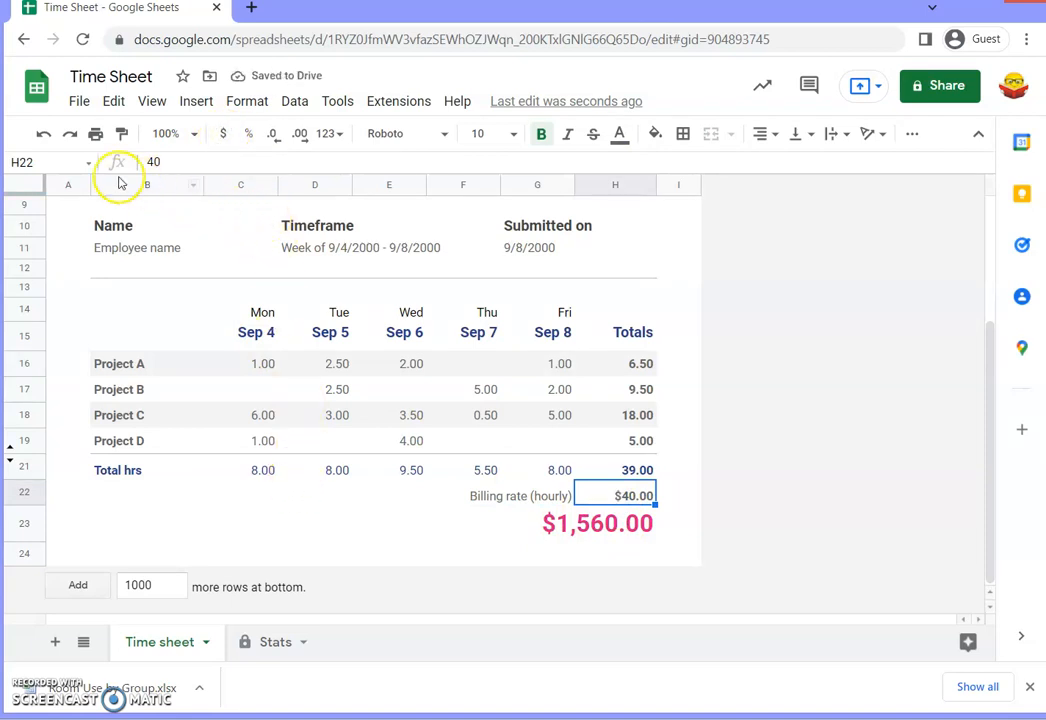
left_click(46, 138)
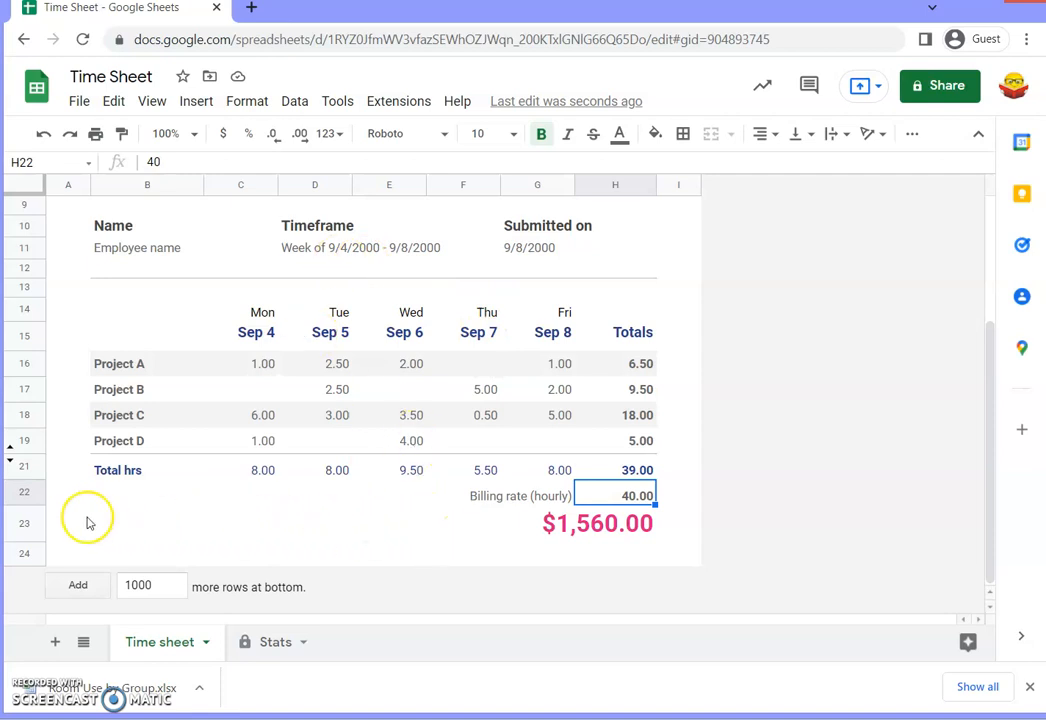
left_click(454, 524)
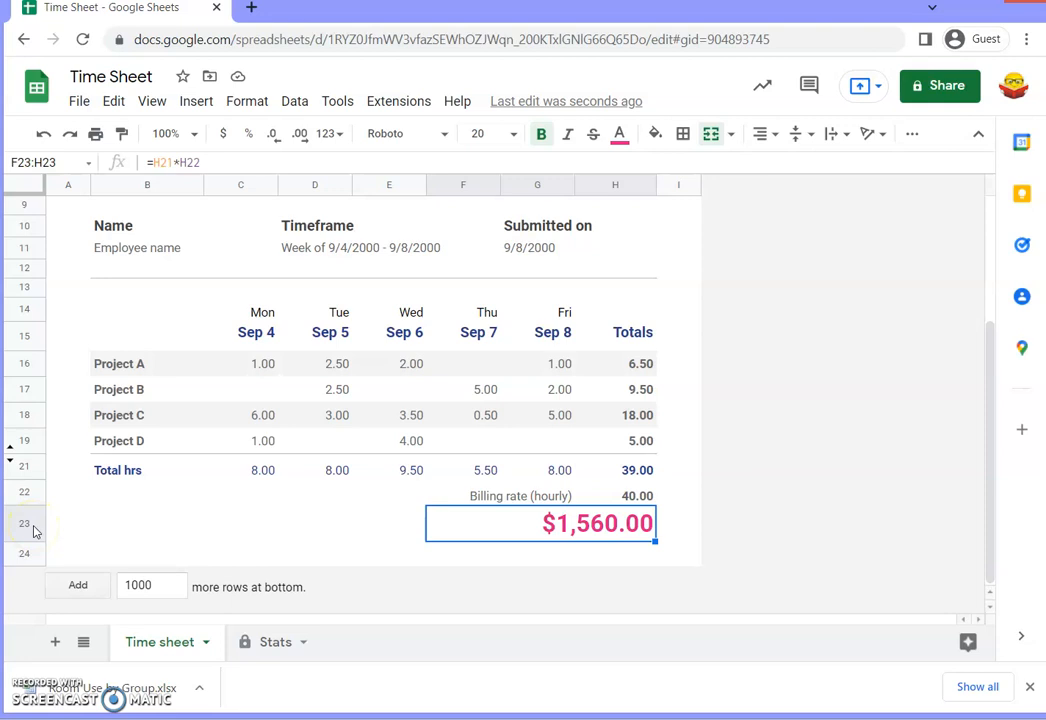
- Try inserting cells shifted right, then a row above the total, undoing each
left_click(208, 104)
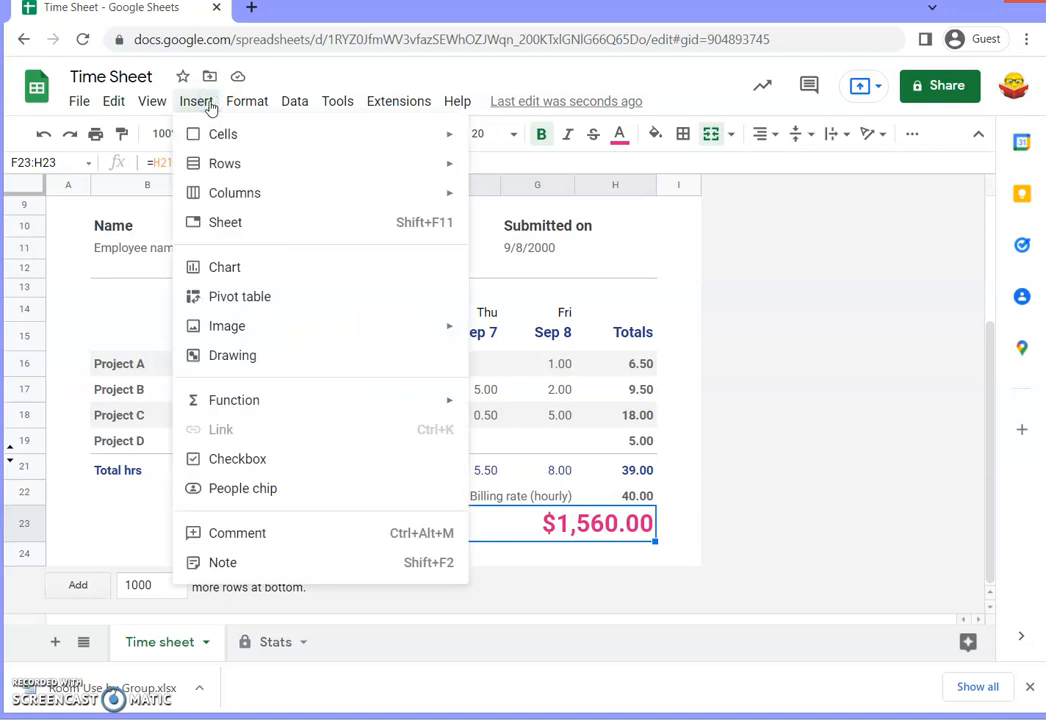
left_click(211, 136)
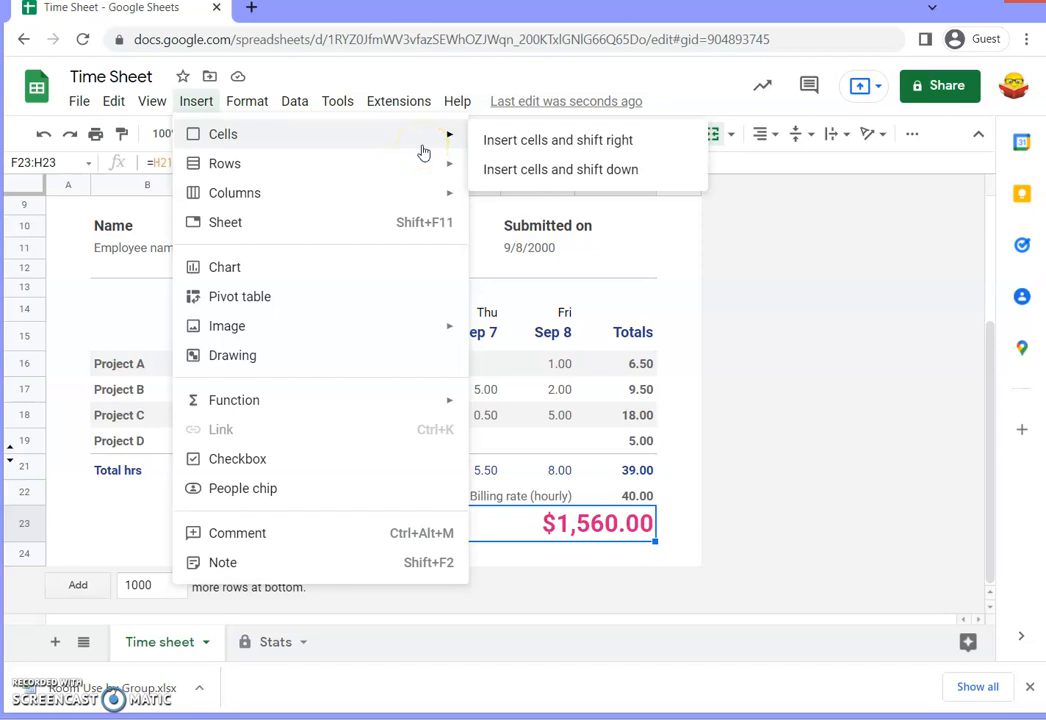
left_click(480, 140)
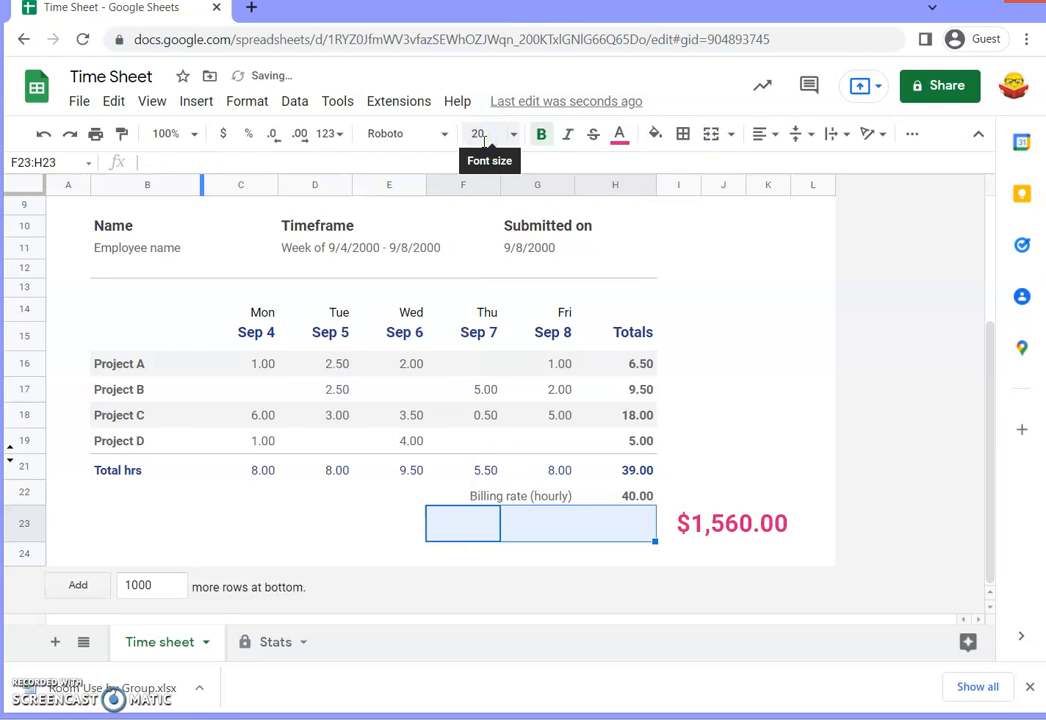
left_click(43, 133)
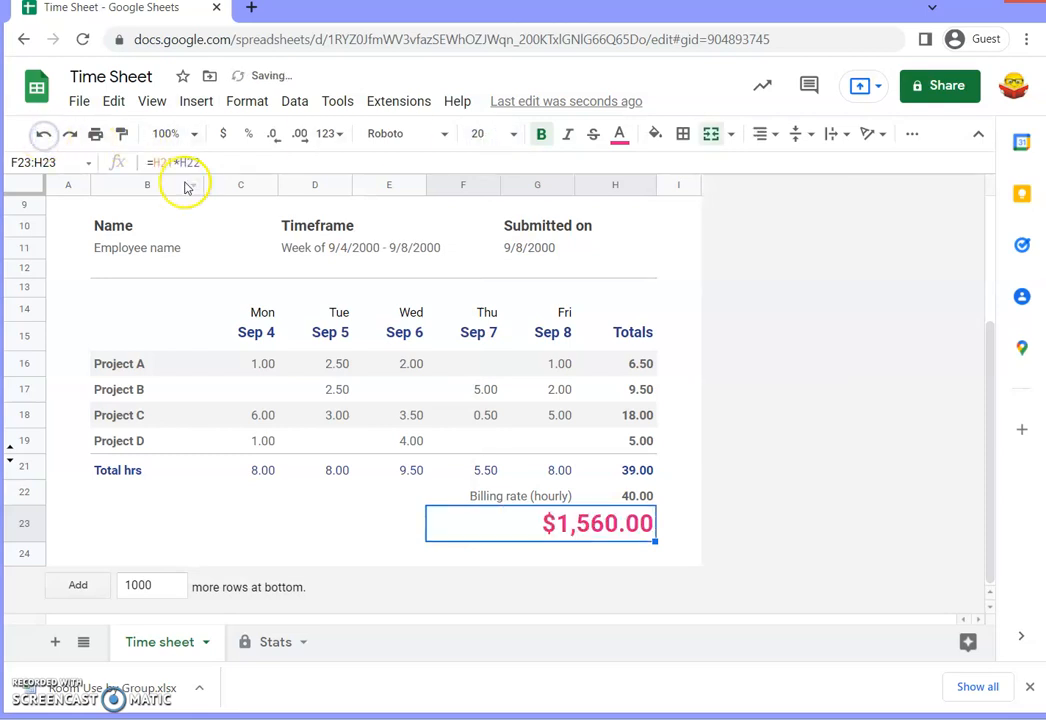
left_click(203, 101)
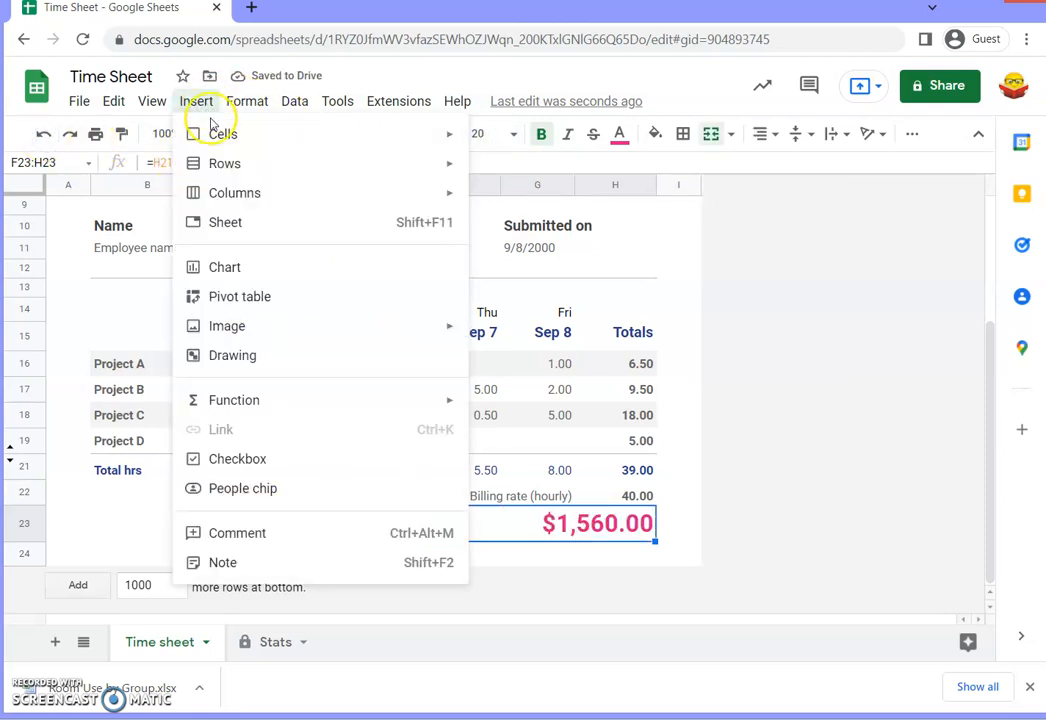
mouse_move(215, 162)
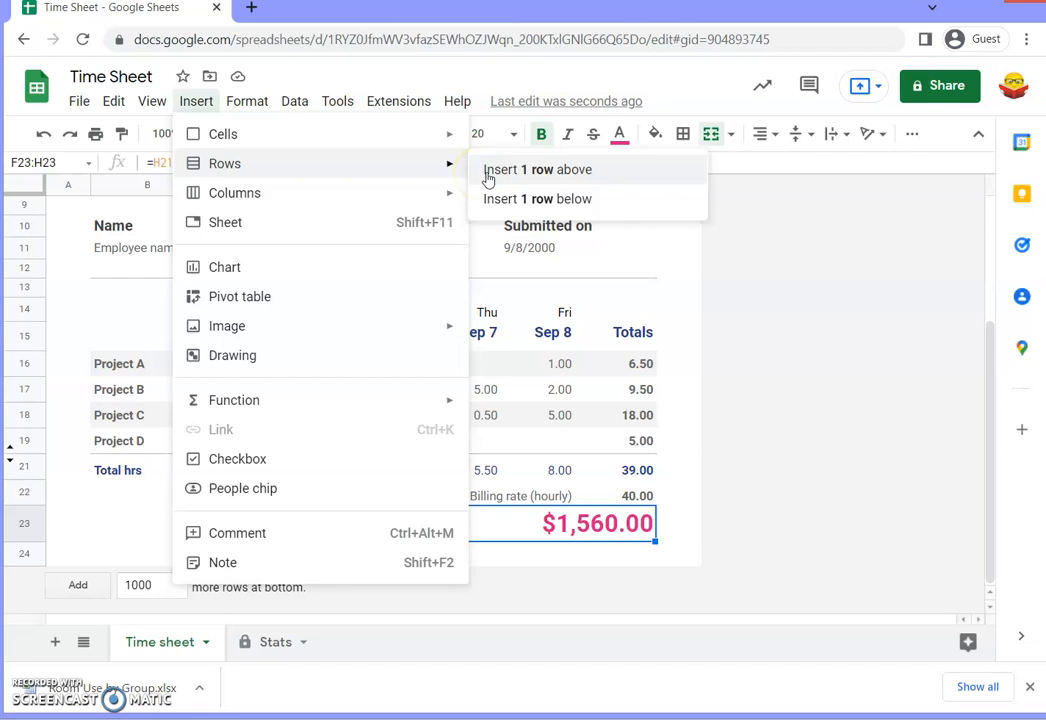
left_click(537, 170)
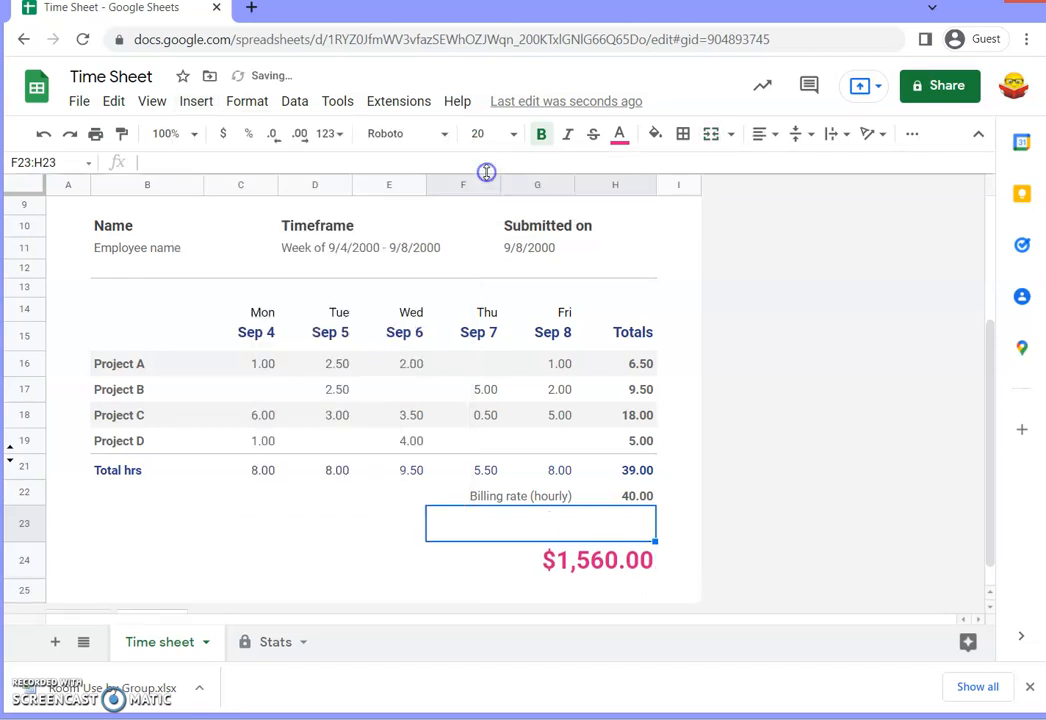
left_click(43, 134)
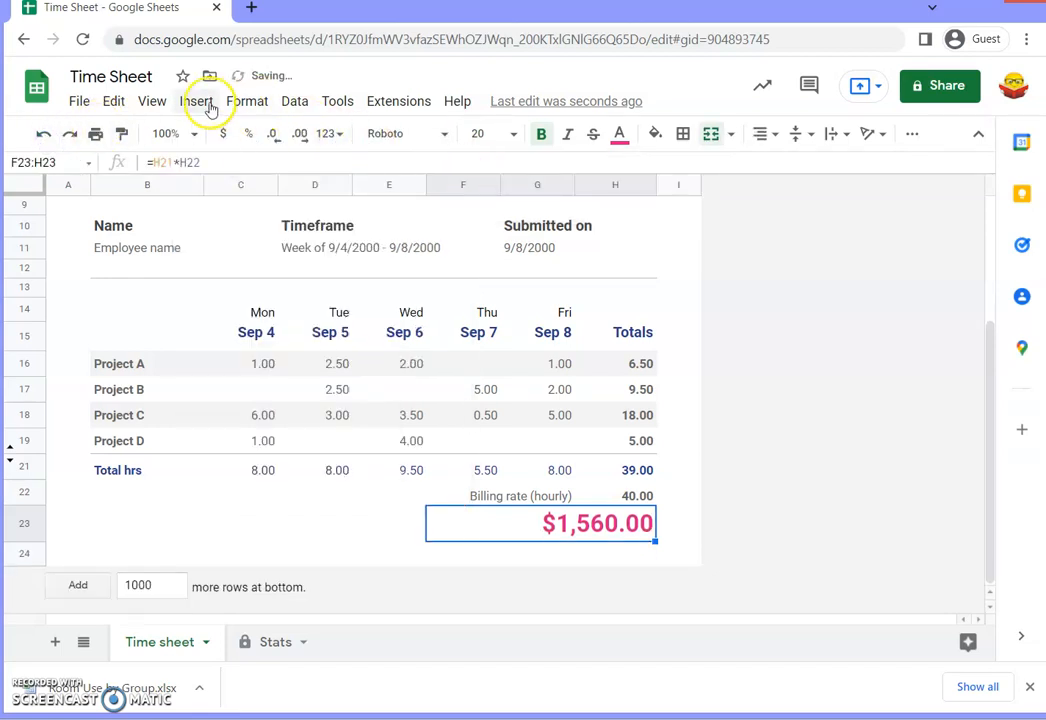
- Insert three columns to the right
left_click(200, 104)
mouse_move(222, 192)
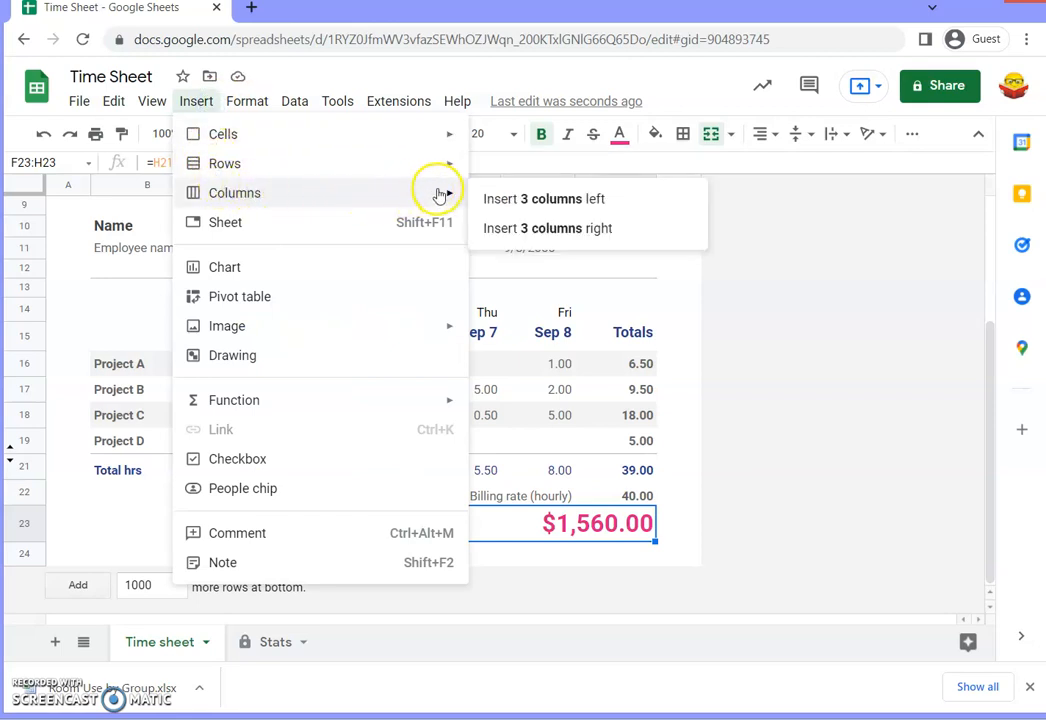
left_click(502, 229)
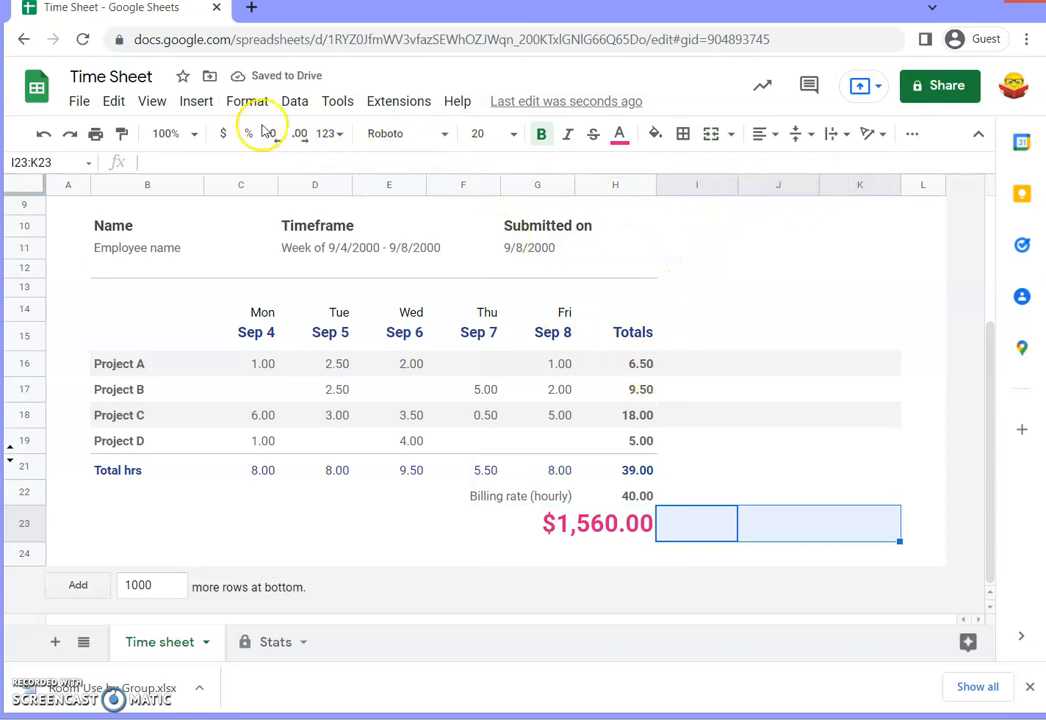
- Bring the Insert menu options back up after briefly dismissing them
left_click(200, 102)
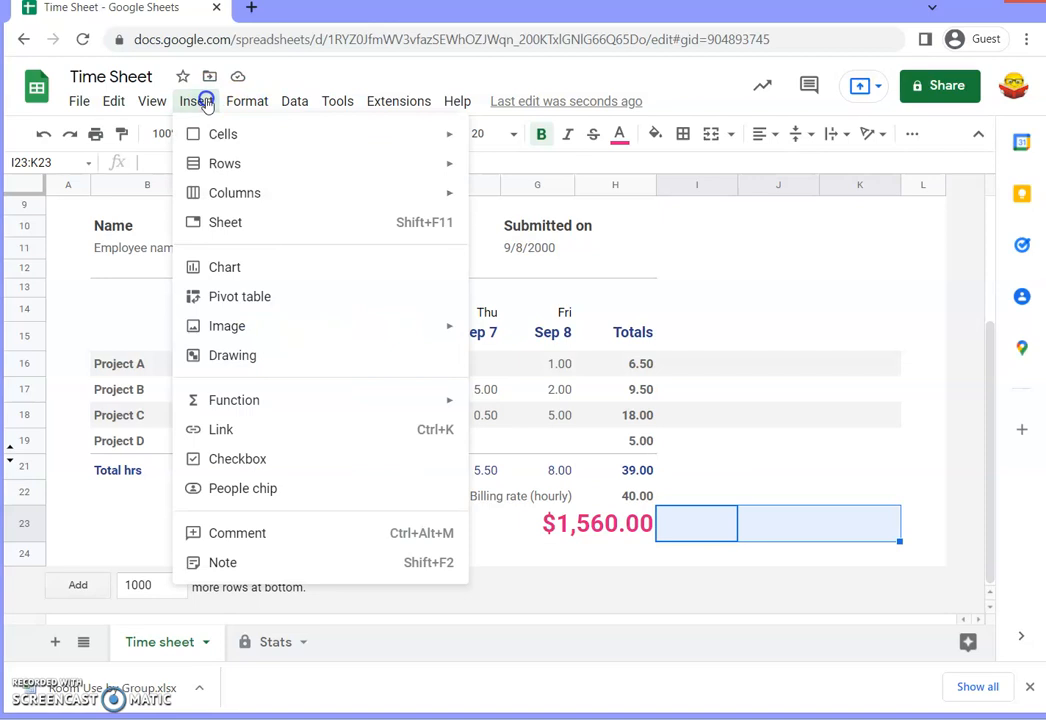
mouse_move(224, 135)
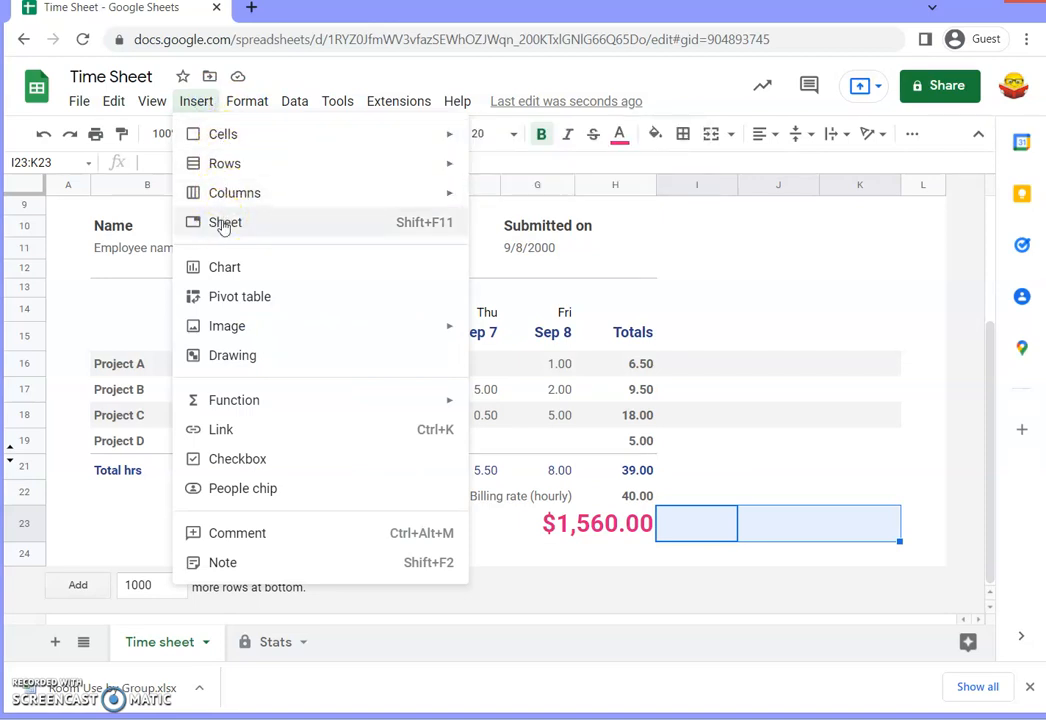
left_click(157, 640)
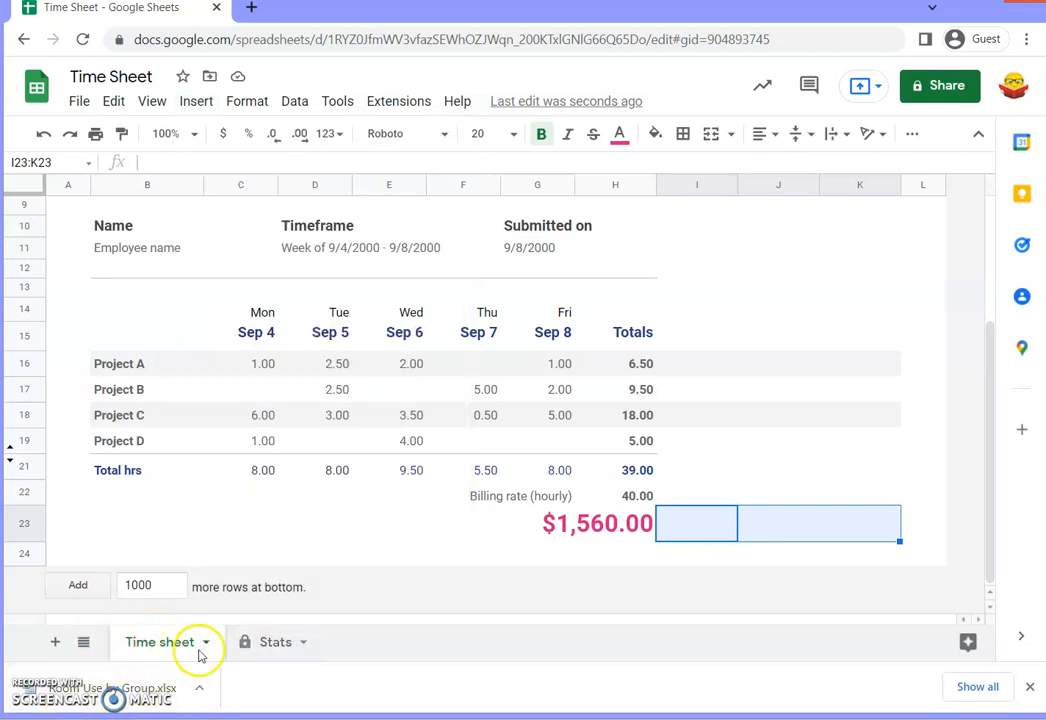
left_click(198, 102)
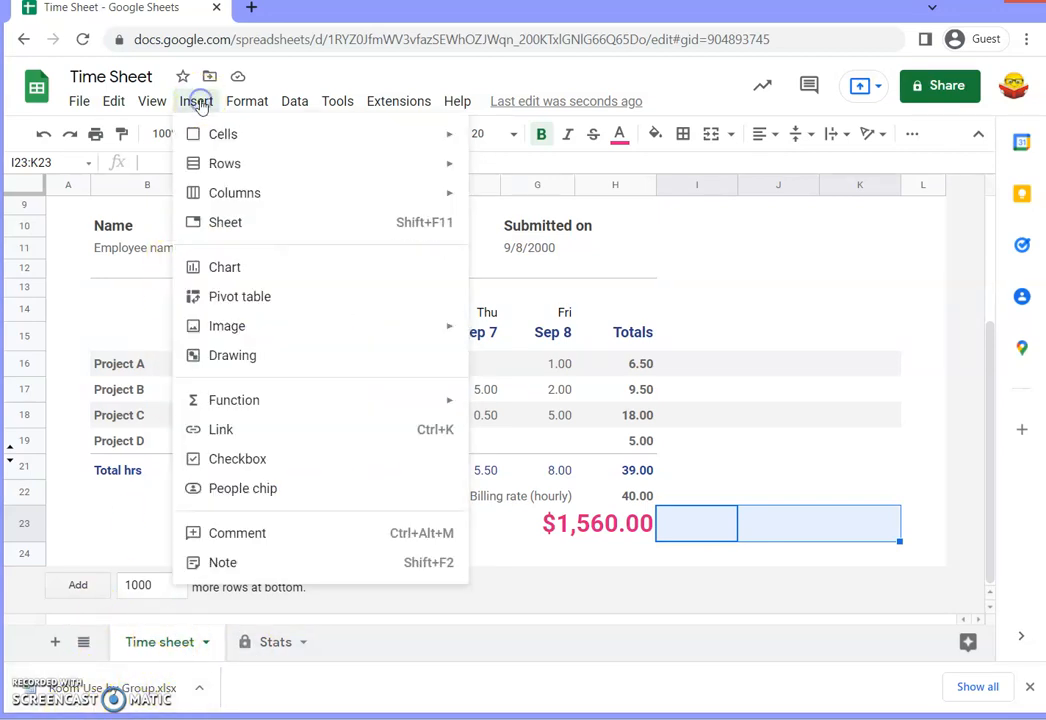
- Add a blank Sheet2 via Insert > Sheet, then return to the Time sheet tab
left_click(225, 222)
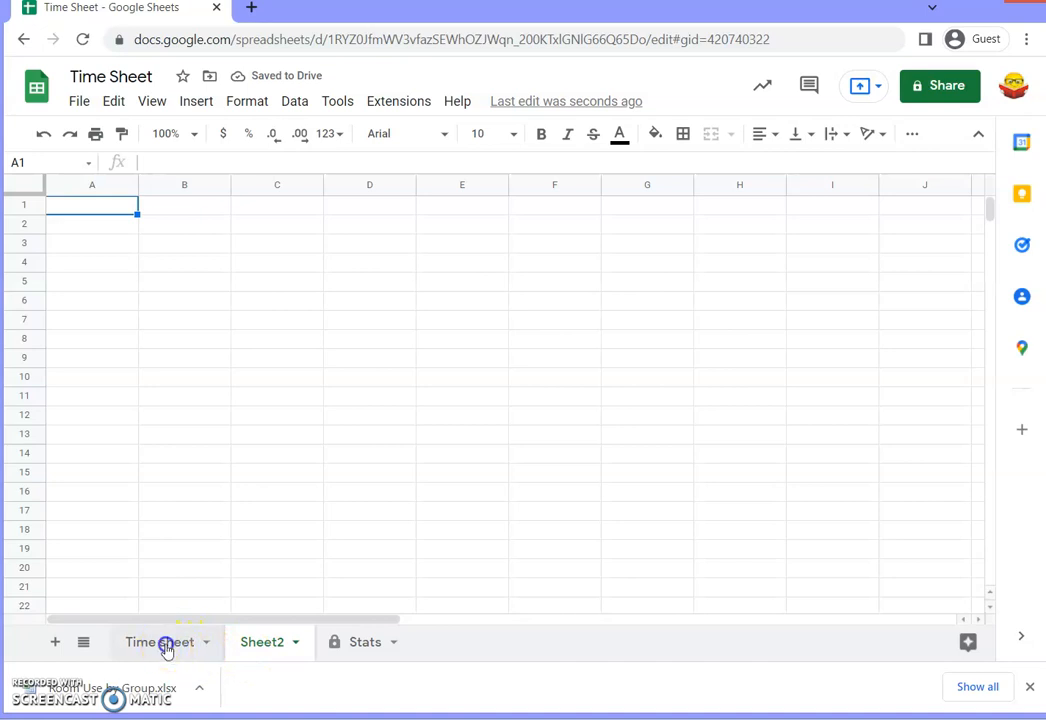
left_click(167, 648)
left_click(266, 648)
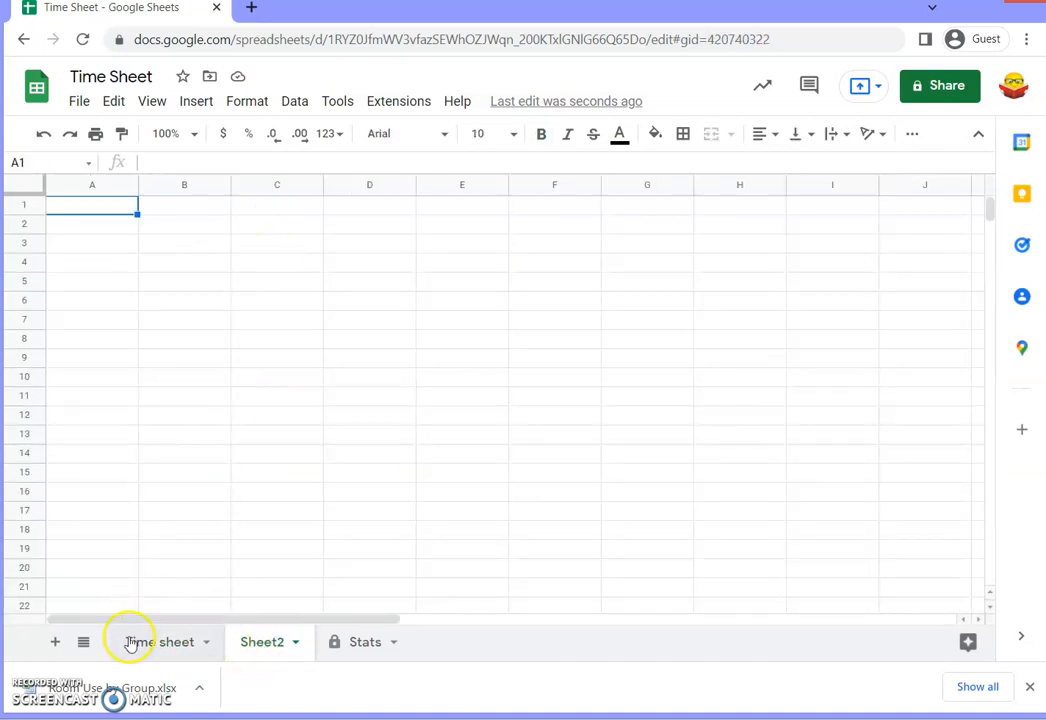
left_click(184, 650)
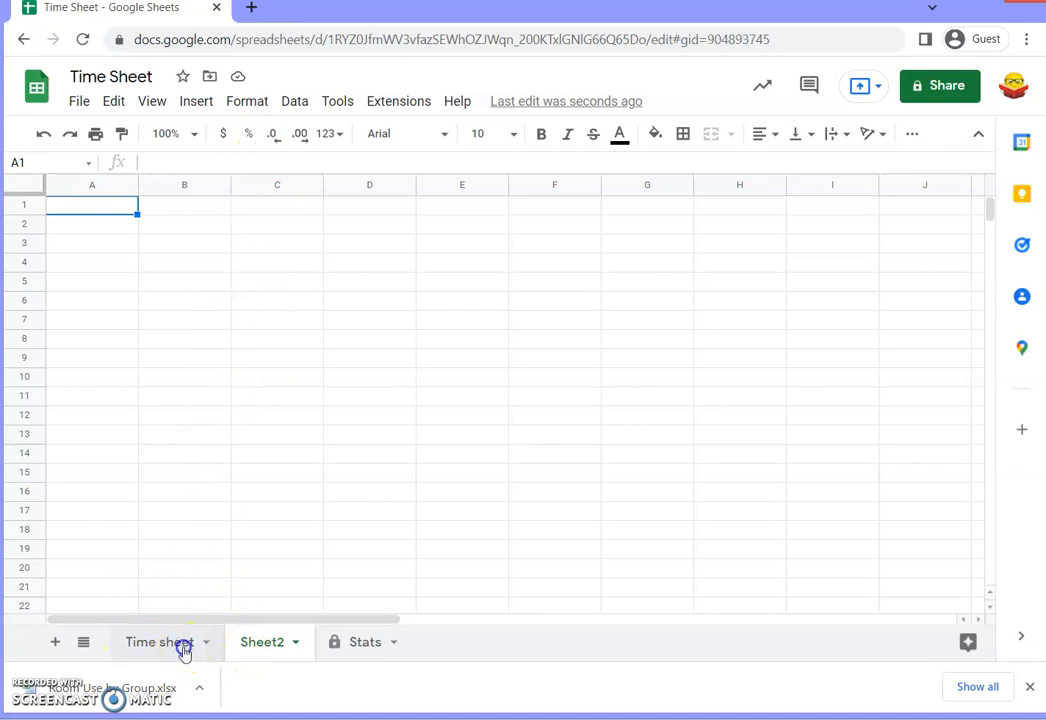
left_click(240, 104)
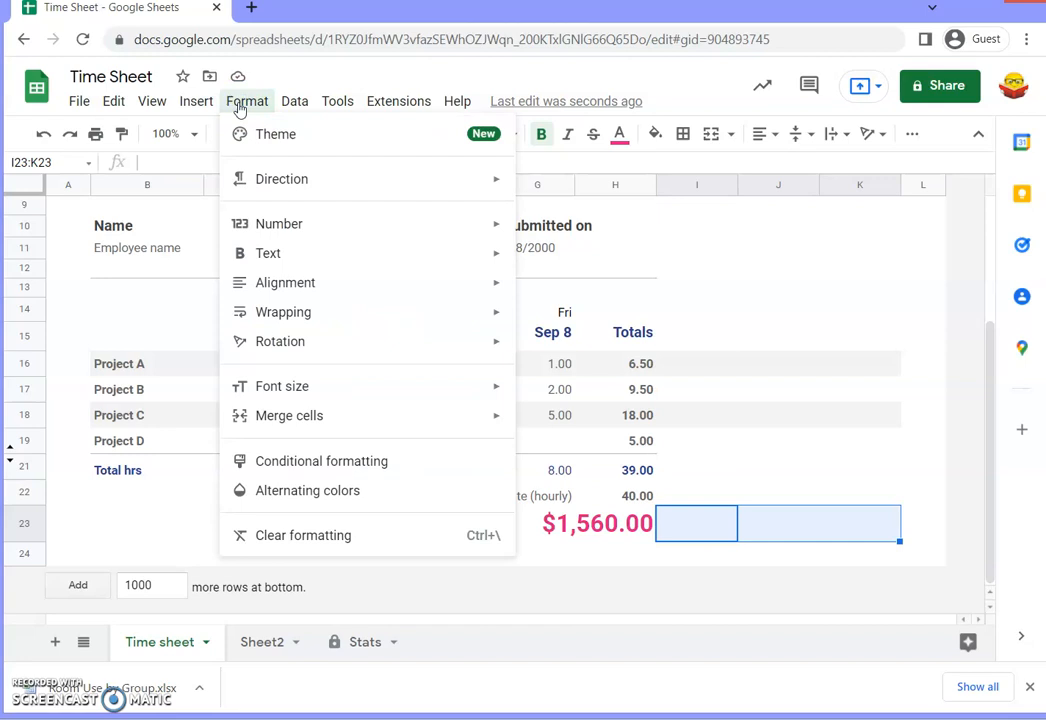
left_click(190, 103)
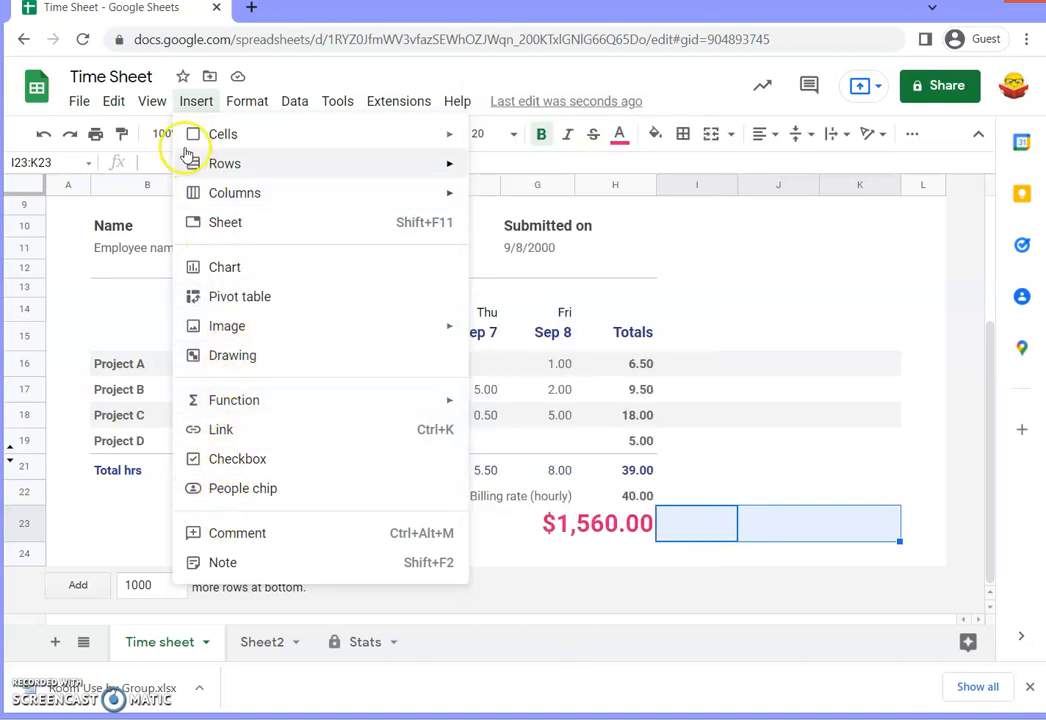
left_click(150, 104)
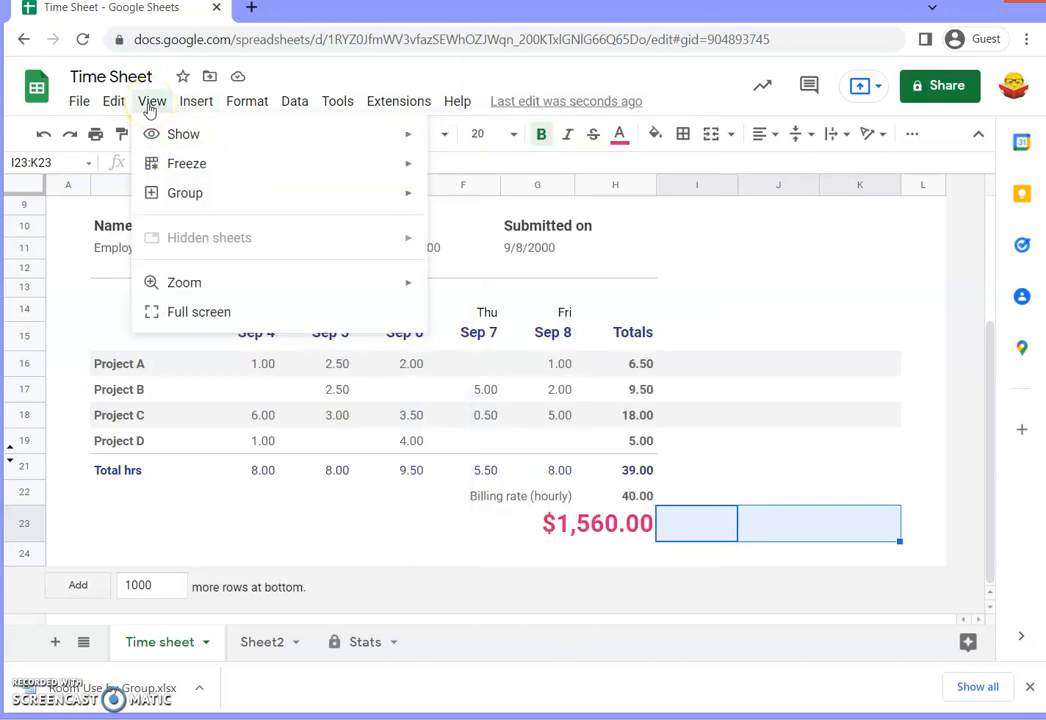
left_click(76, 227)
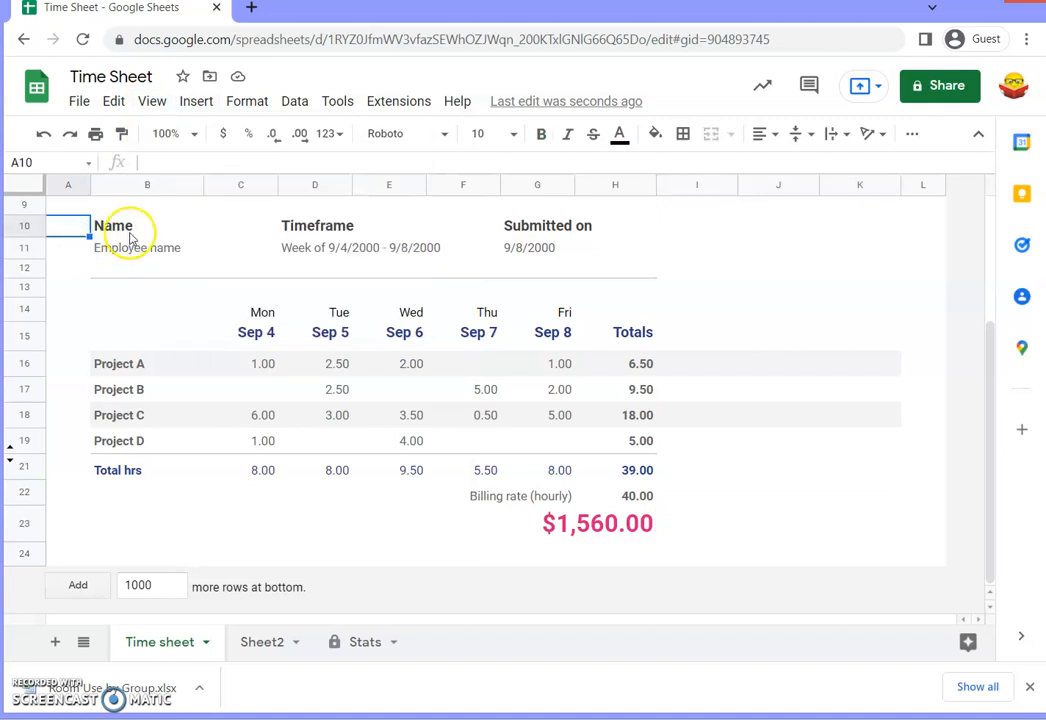
- Freeze rows down through the Community Library heading in row 3
scroll(130, 238, "up", 3)
left_click(104, 249)
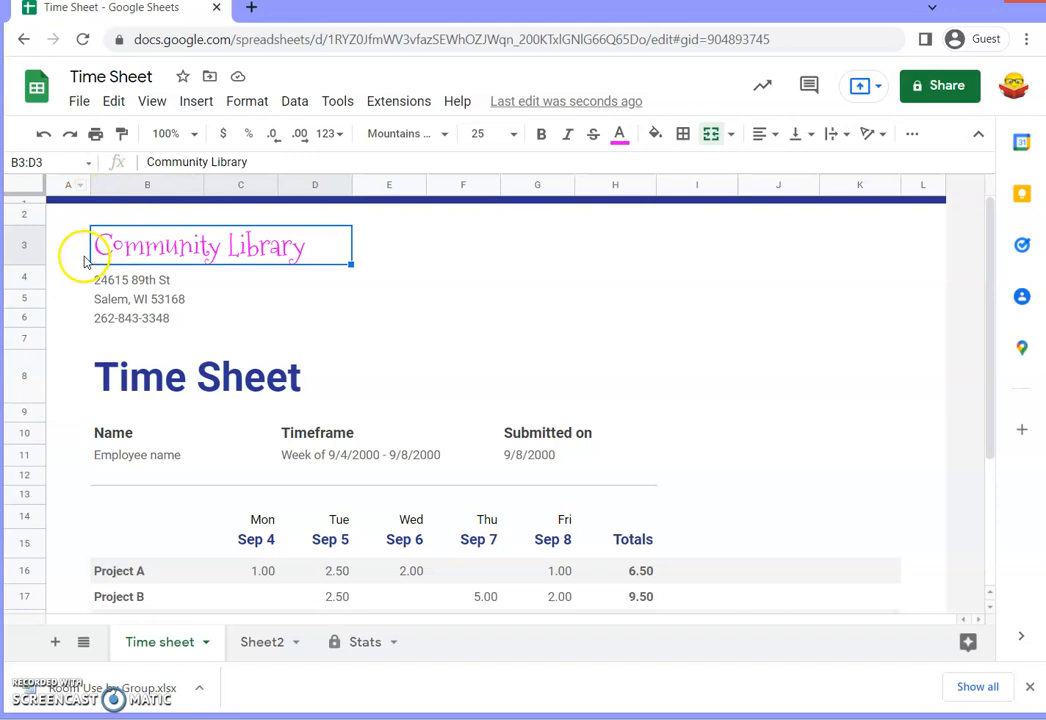
scroll(100, 293, "down", 5)
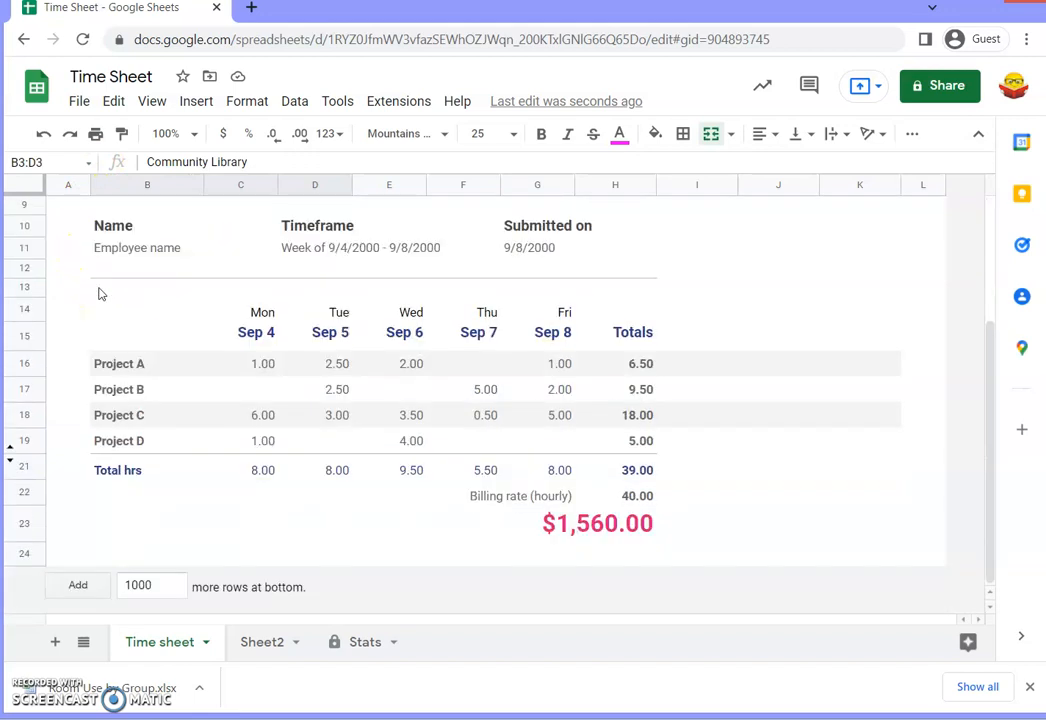
scroll(100, 293, "up", 5)
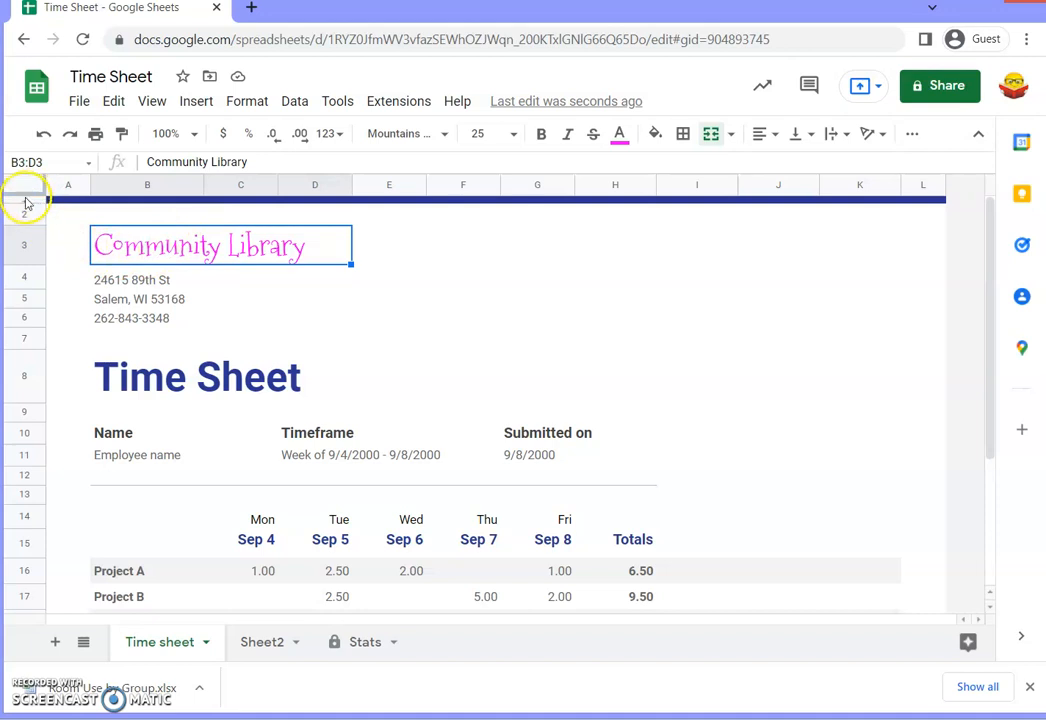
left_click_drag(20, 200, 15, 263)
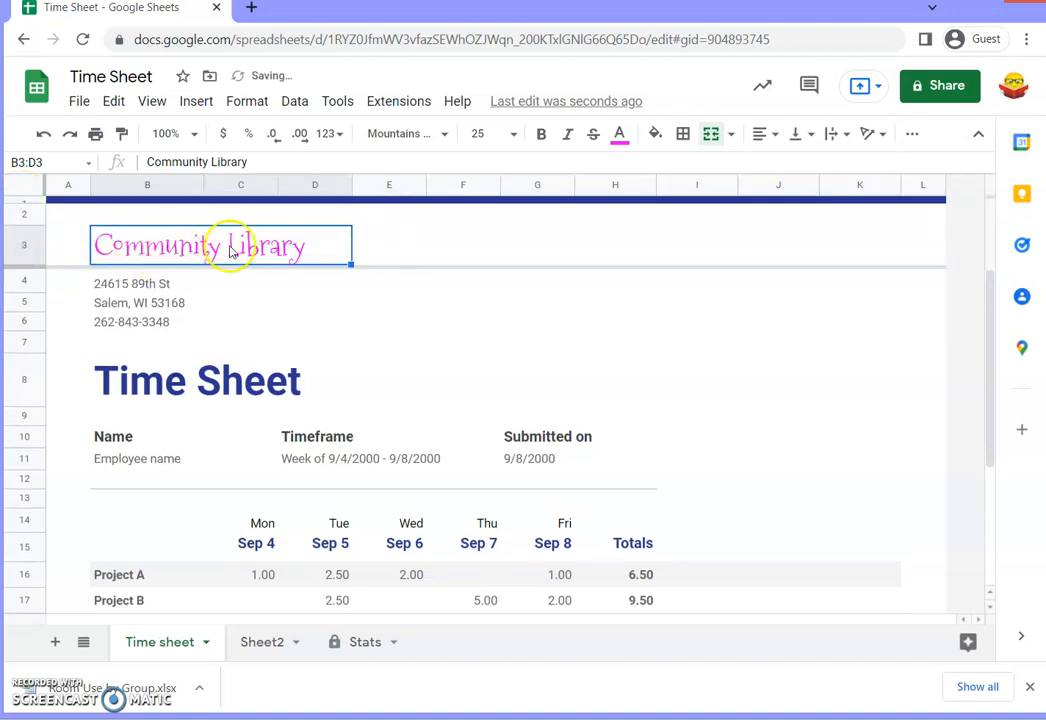
scroll(208, 319, "down", 3)
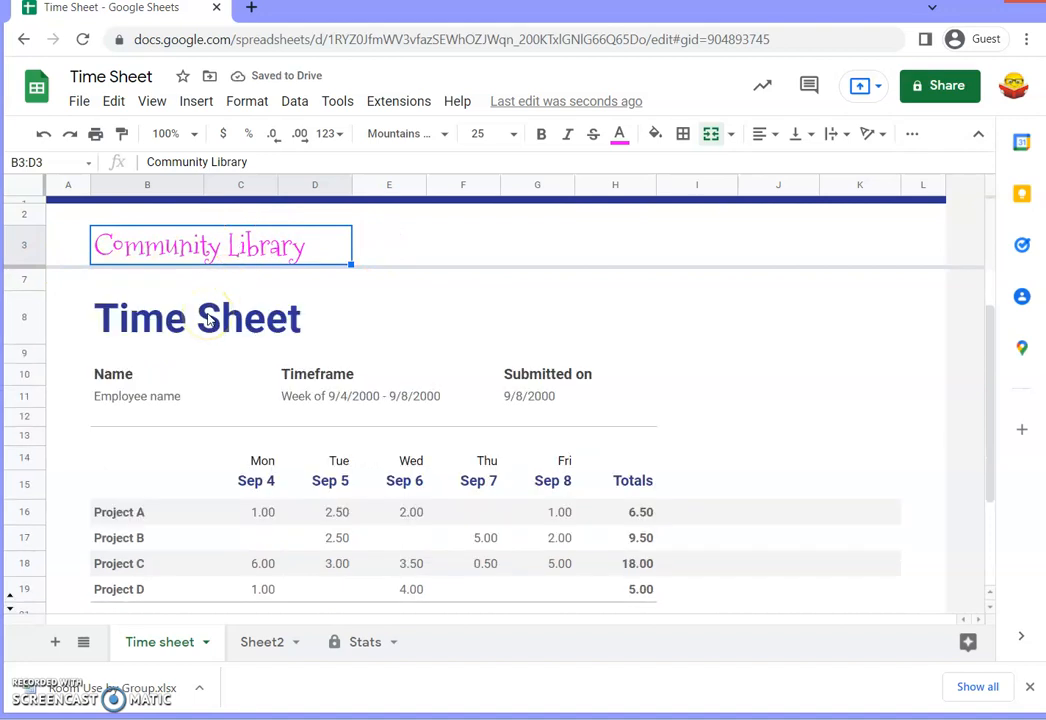
scroll(208, 319, "down", 2)
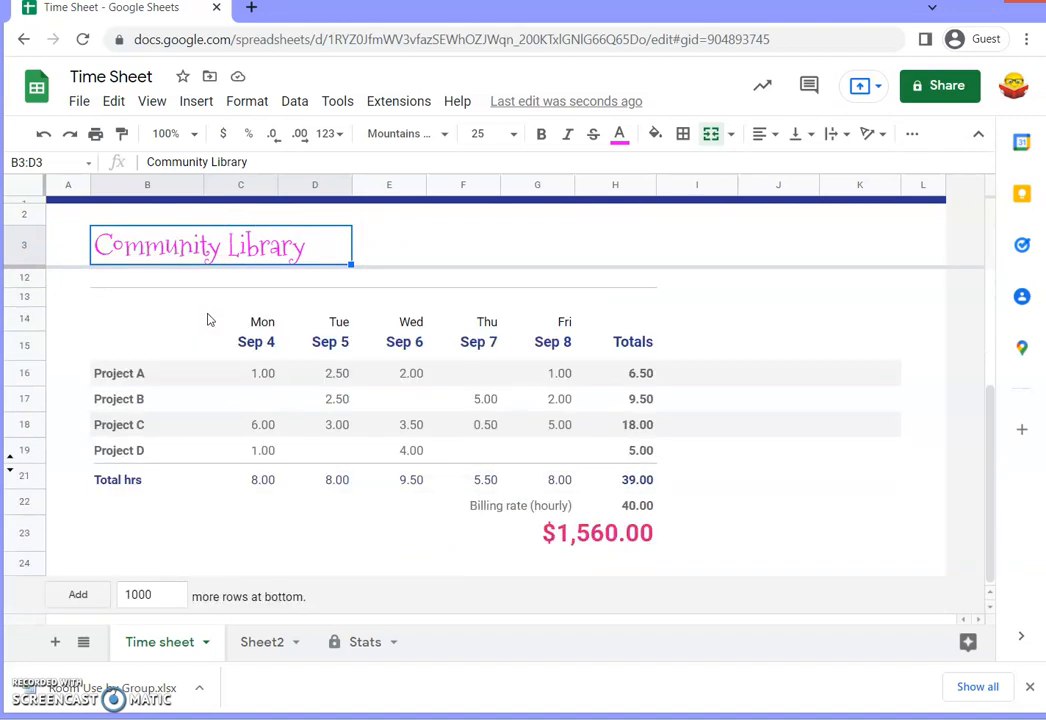
scroll(172, 318, "up", 5)
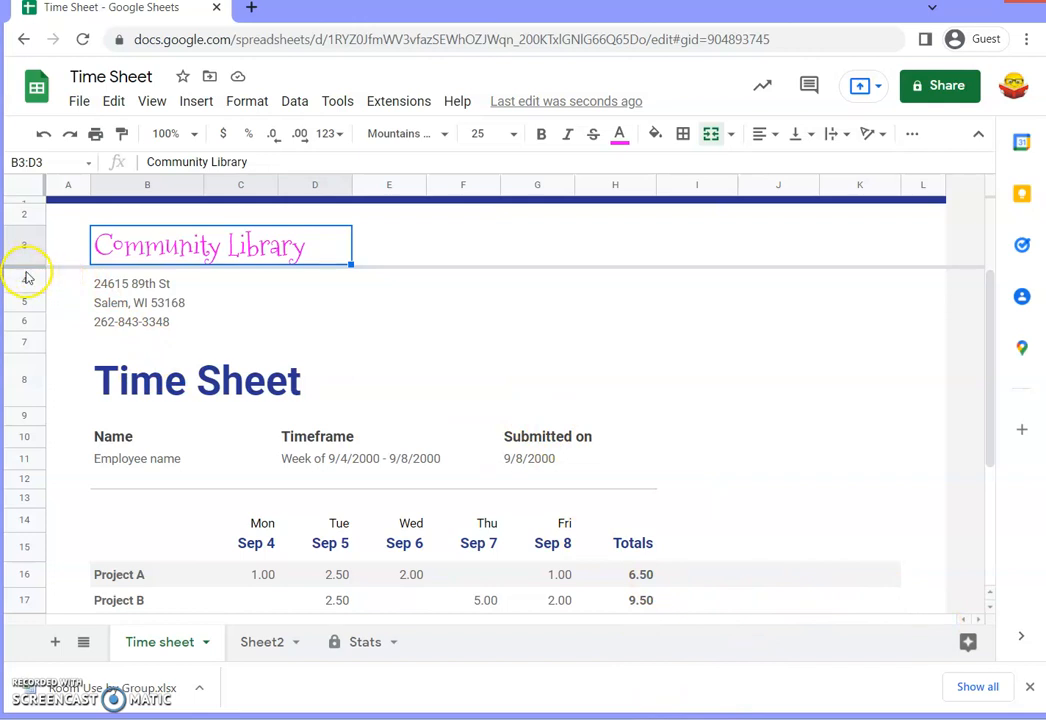
- Pull the freeze line back up so only row 1 stays frozen
mouse_move(27, 276)
left_mouse_down()
mouse_move(25, 218)
mouse_move(23, 262)
left_mouse_up()
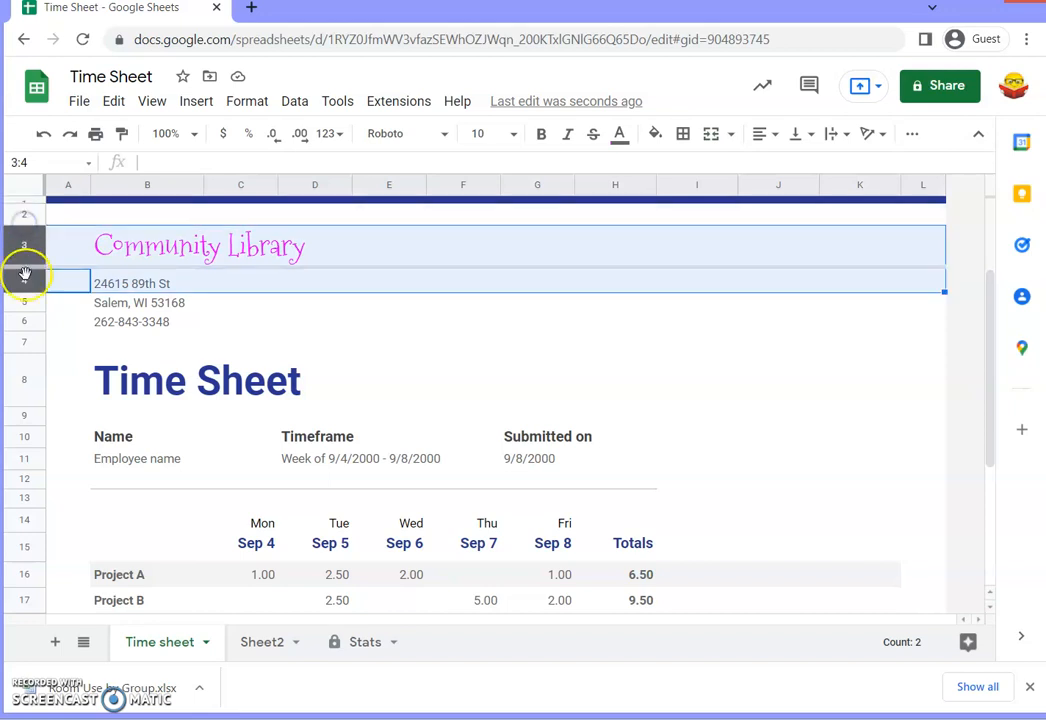
left_click(70, 325)
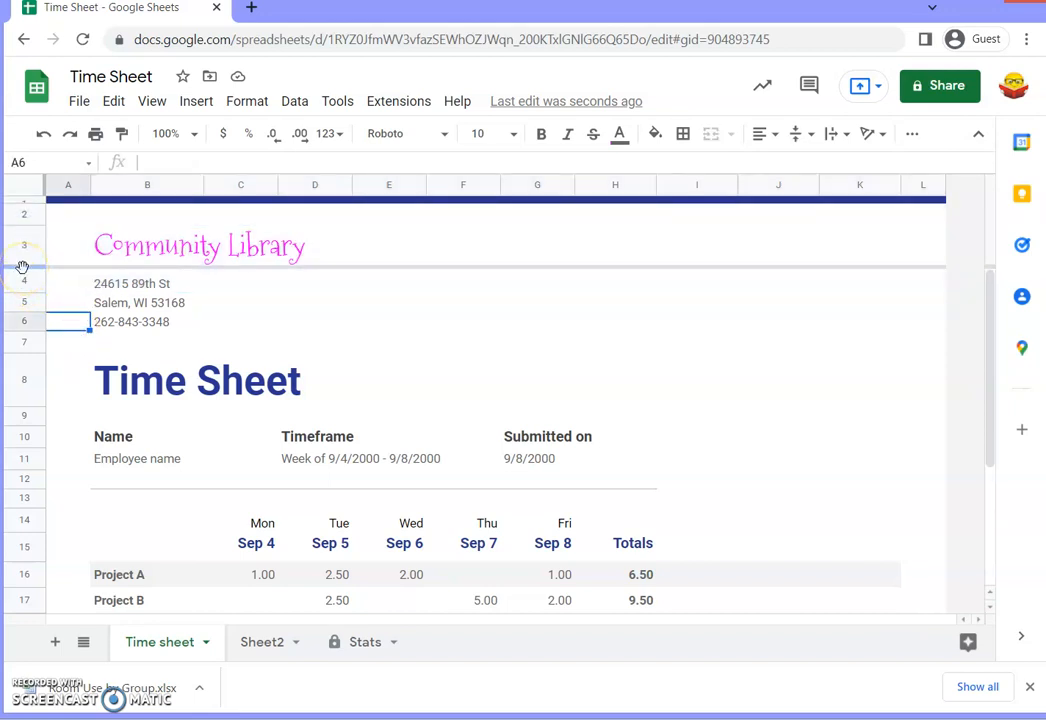
left_click_drag(25, 275, 27, 198)
scroll(195, 393, "down", 2)
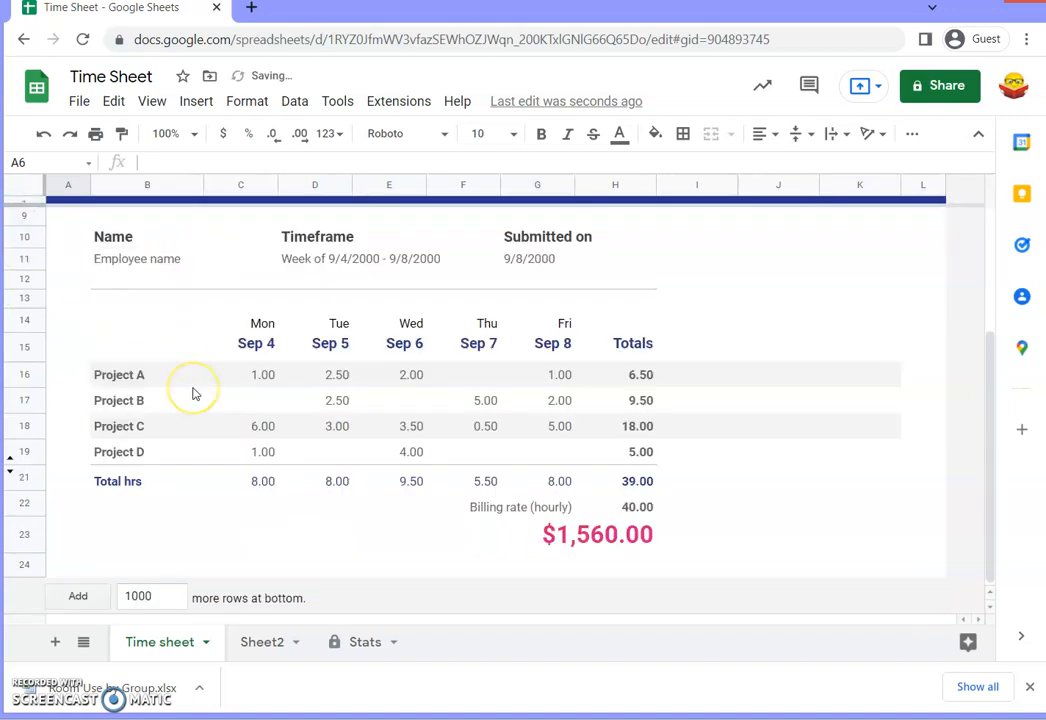
scroll(195, 393, "up", 2)
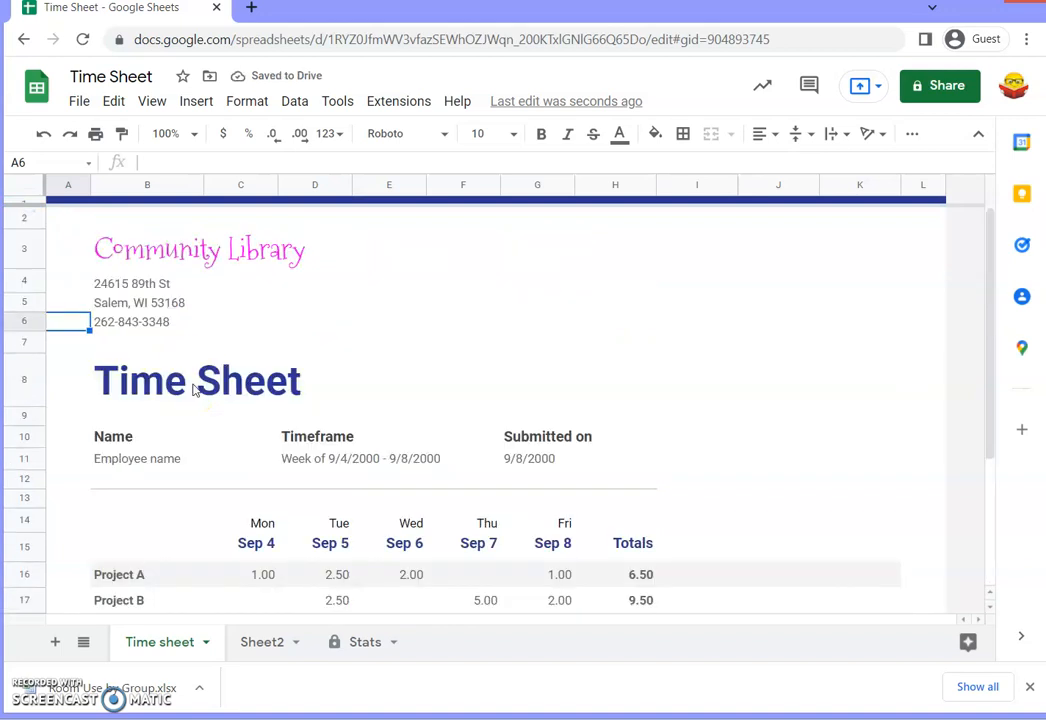
- Change the whole sheet's font to Montserrat
left_click(28, 206)
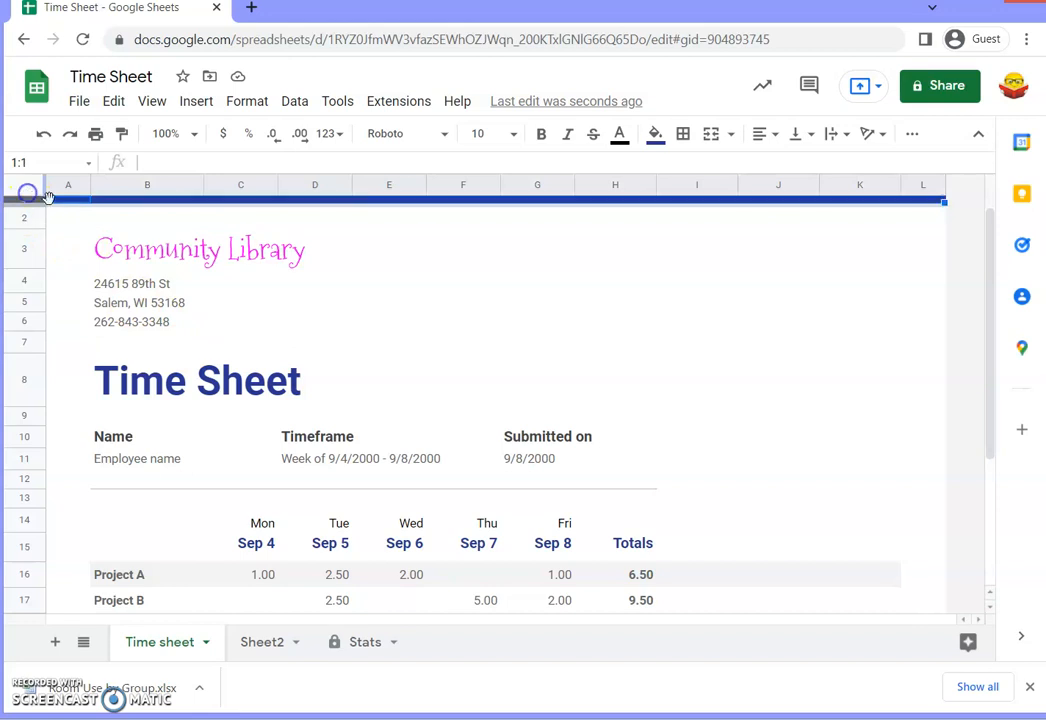
left_click(76, 250)
scroll(146, 457, "down", 2)
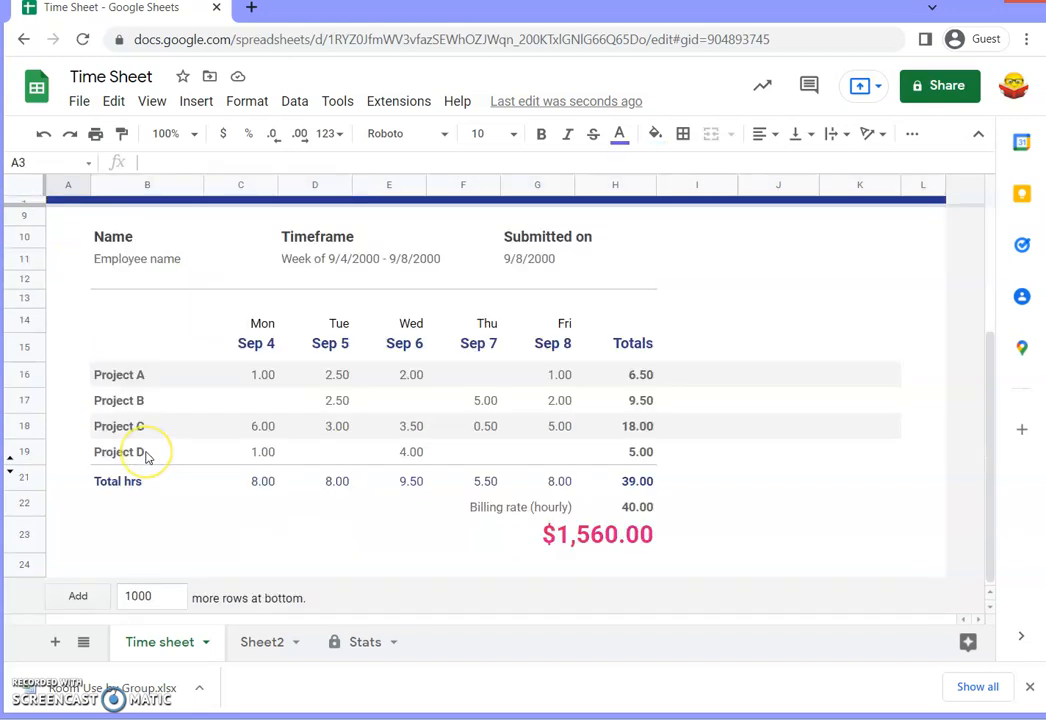
scroll(146, 457, "up", 2)
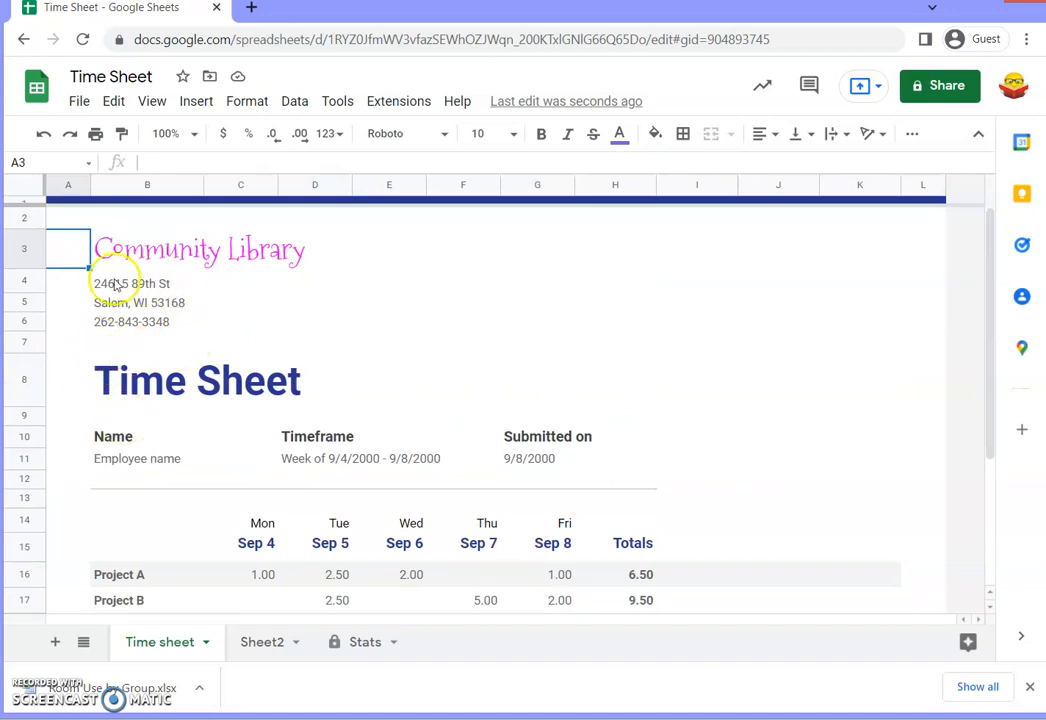
left_click(27, 190)
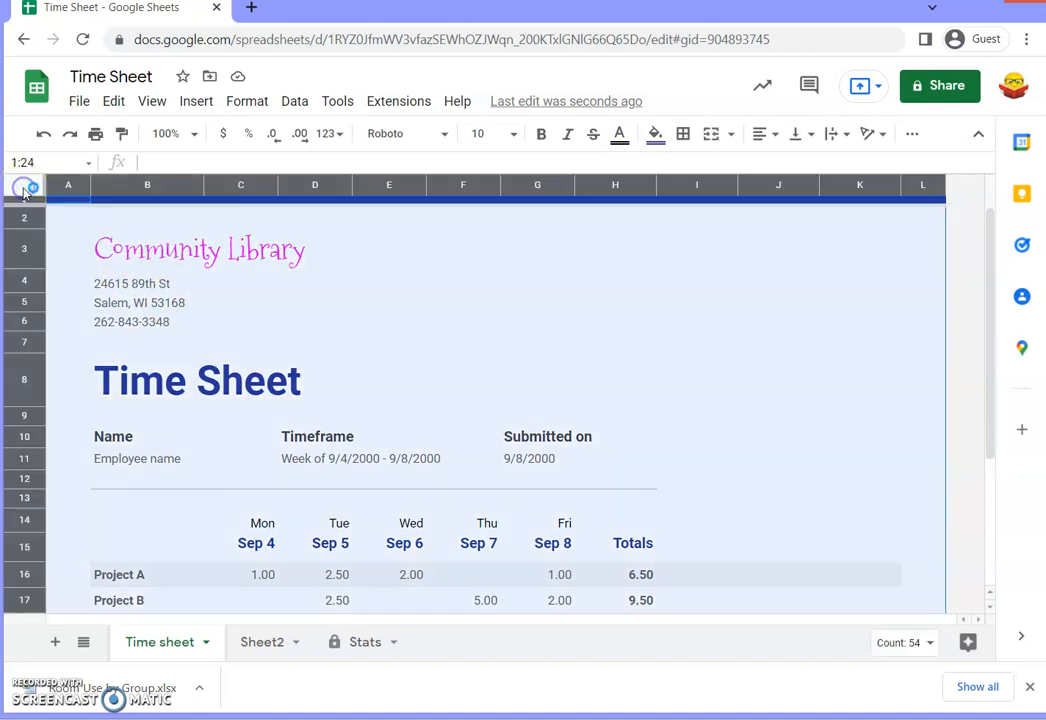
left_click(438, 137)
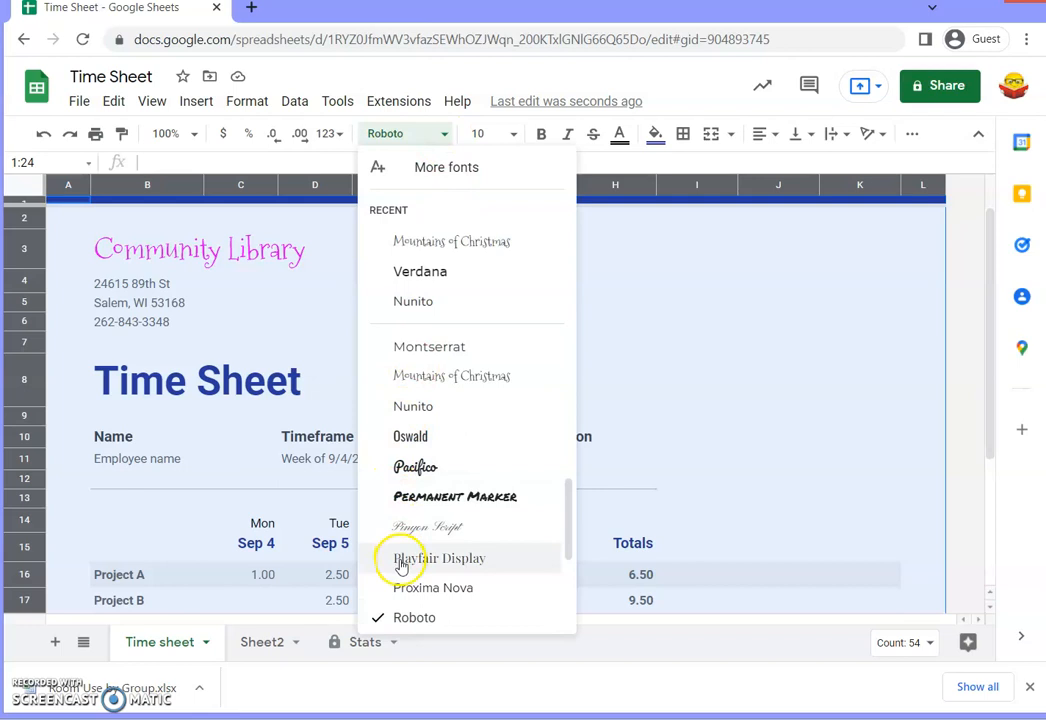
left_click(404, 350)
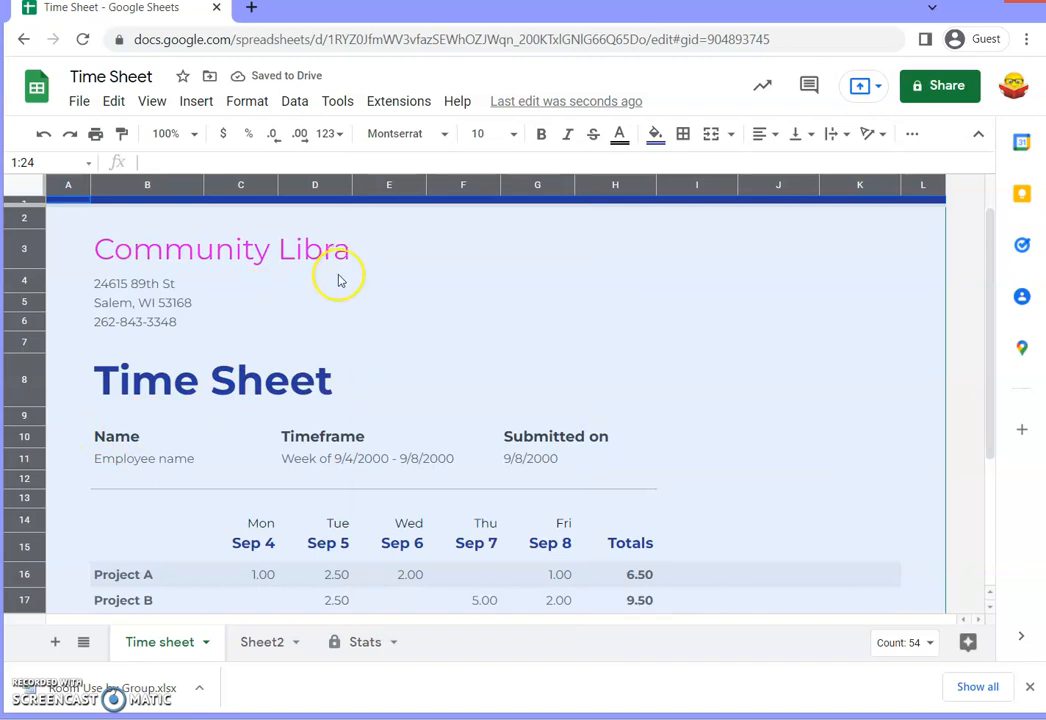
- Set the Community Library heading to font size 12 and bold
left_click(300, 252)
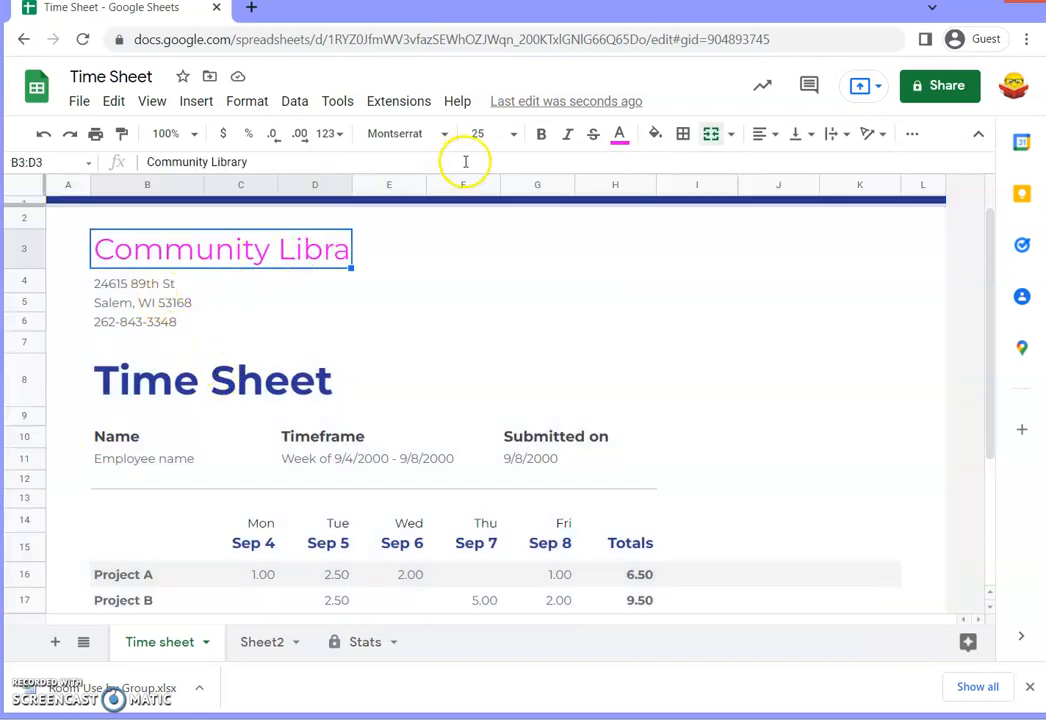
left_click(512, 140)
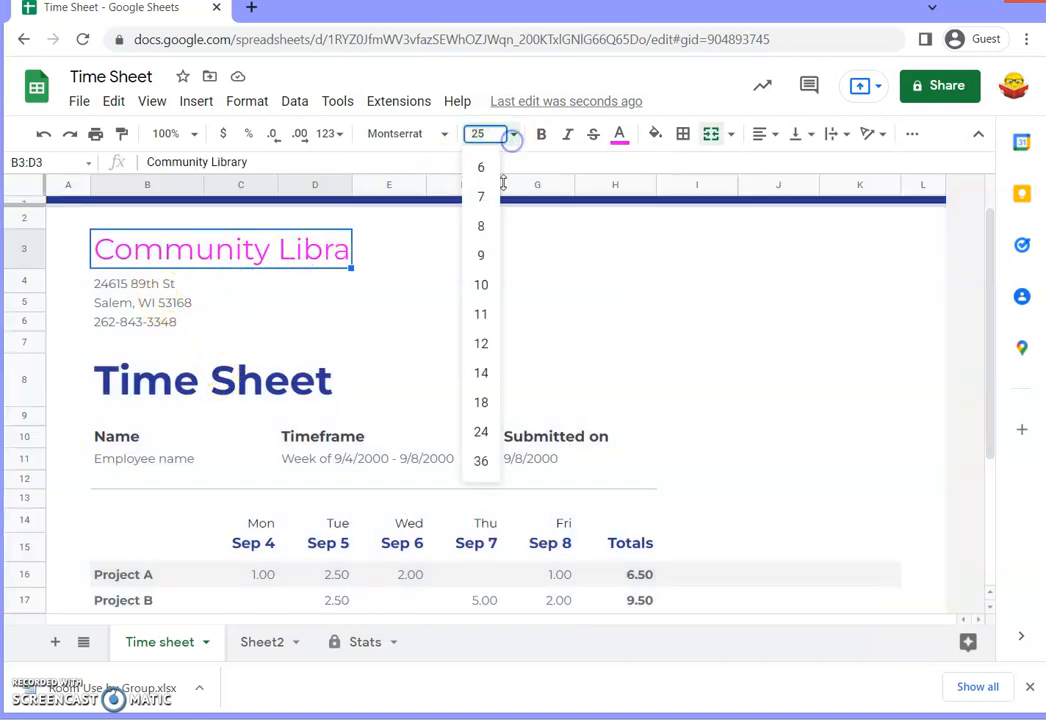
left_click(479, 341)
left_click(539, 134)
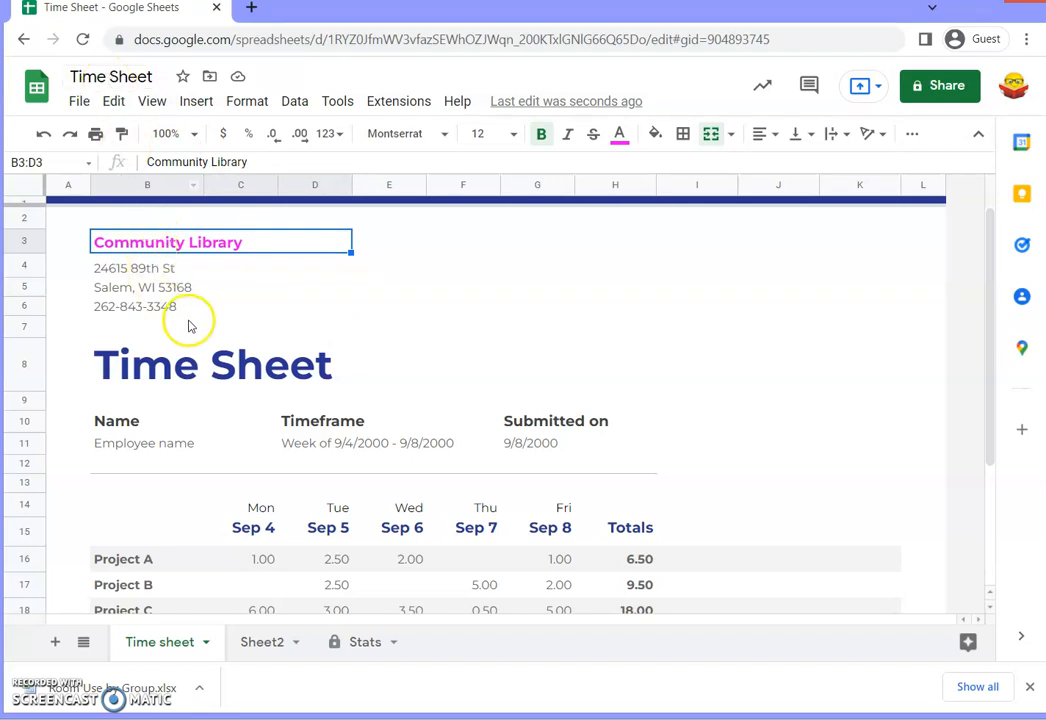
- Go back to the Google home page via browser history, then open Sheets from the apps grid
left_click(23, 45)
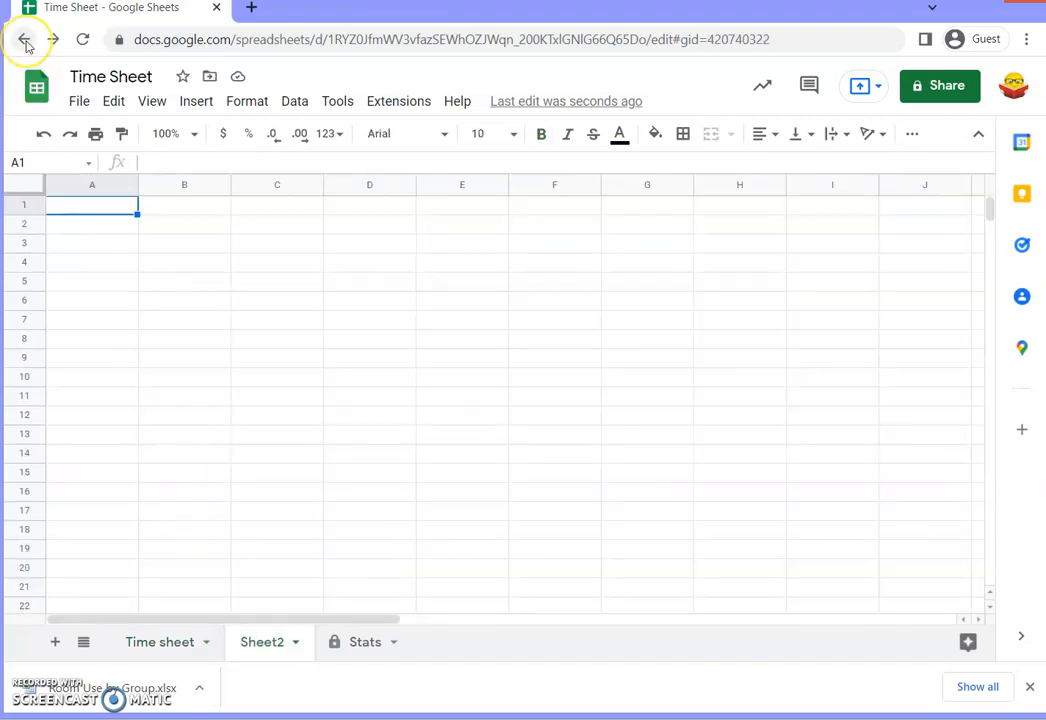
left_click(24, 42)
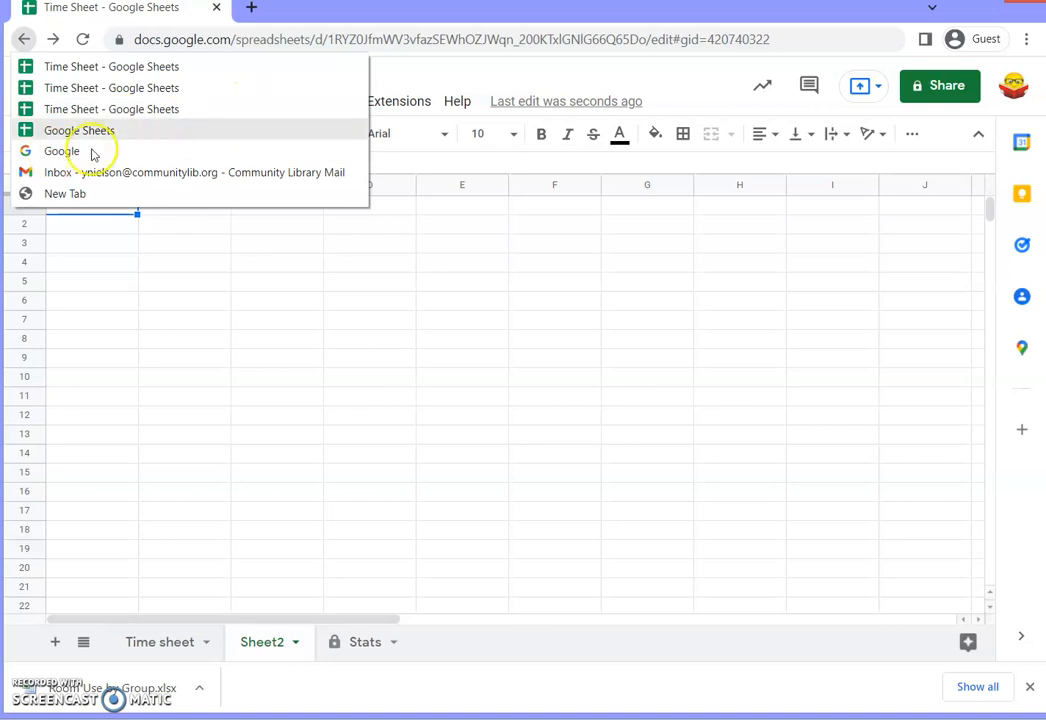
left_click(62, 153)
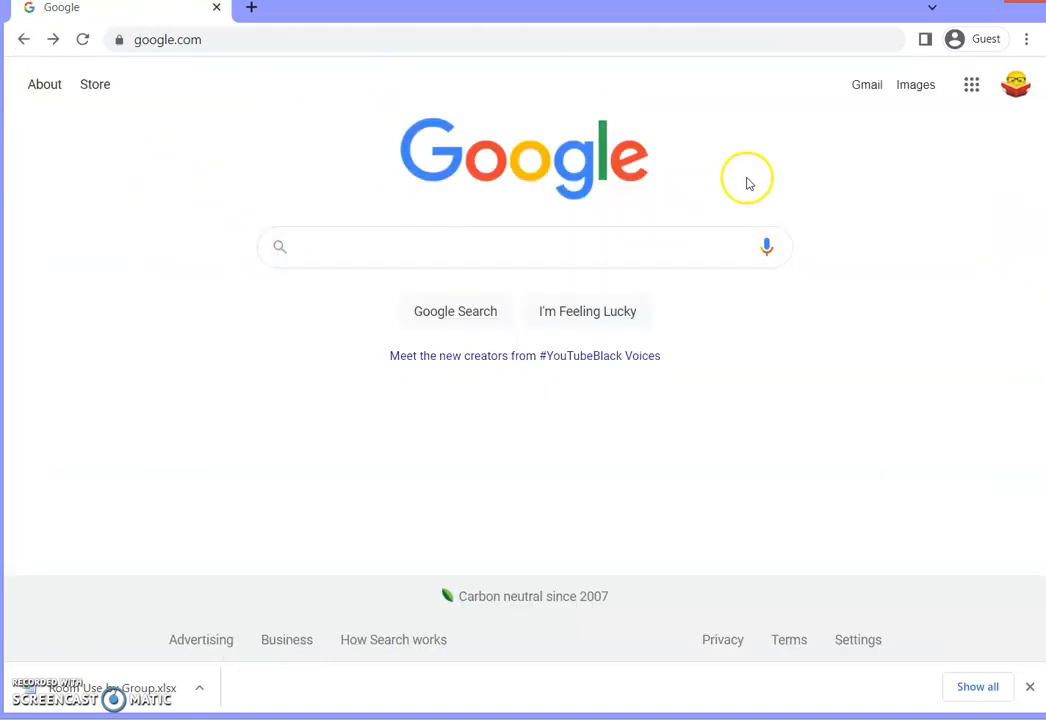
left_click(971, 97)
left_click(968, 252)
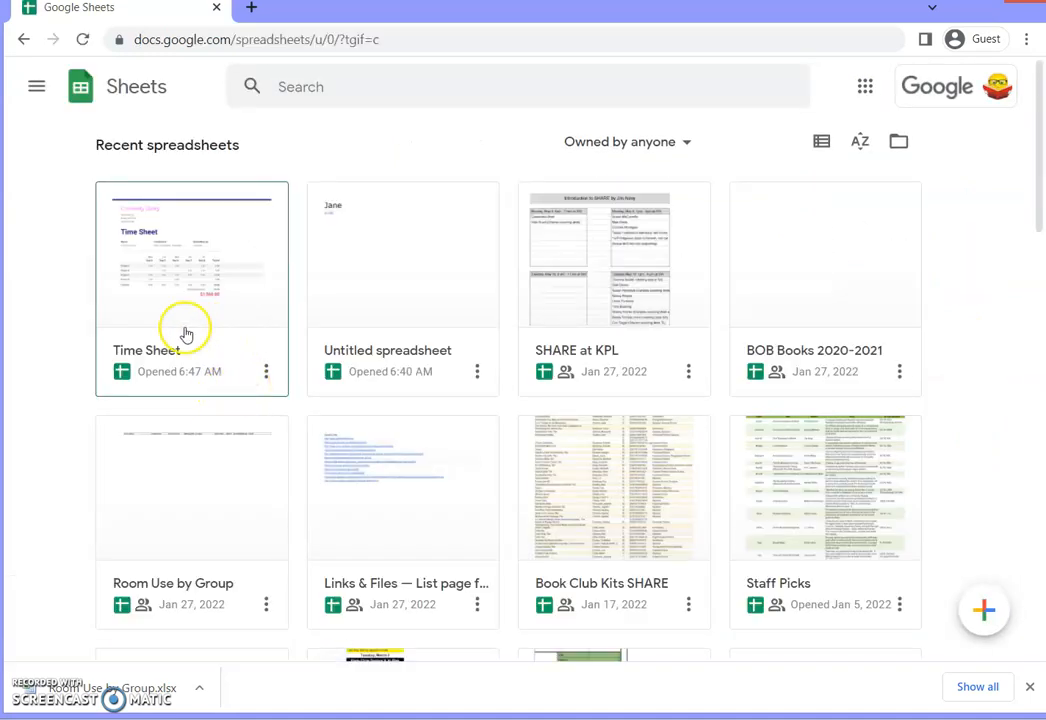
left_click(215, 375)
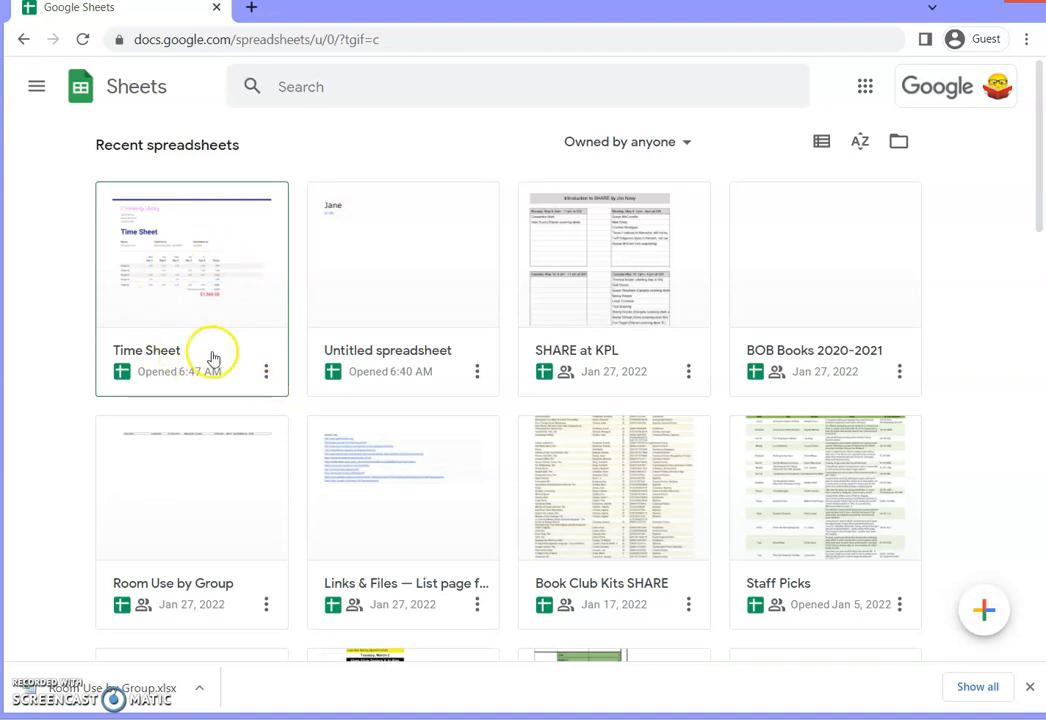
left_click(266, 378)
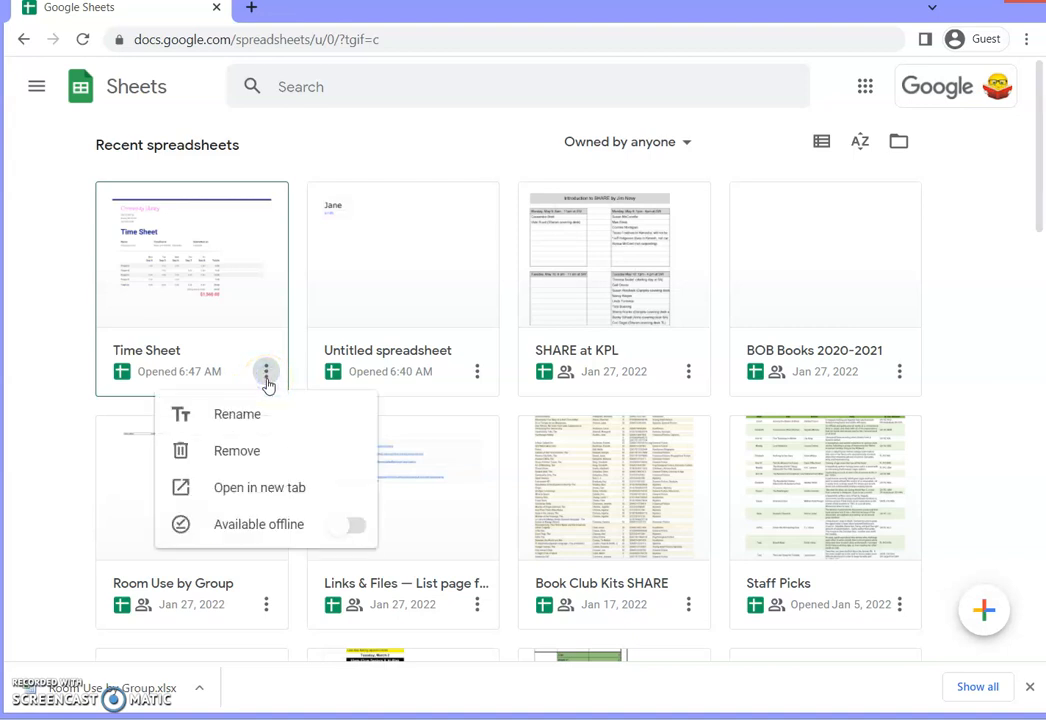
left_click(238, 416)
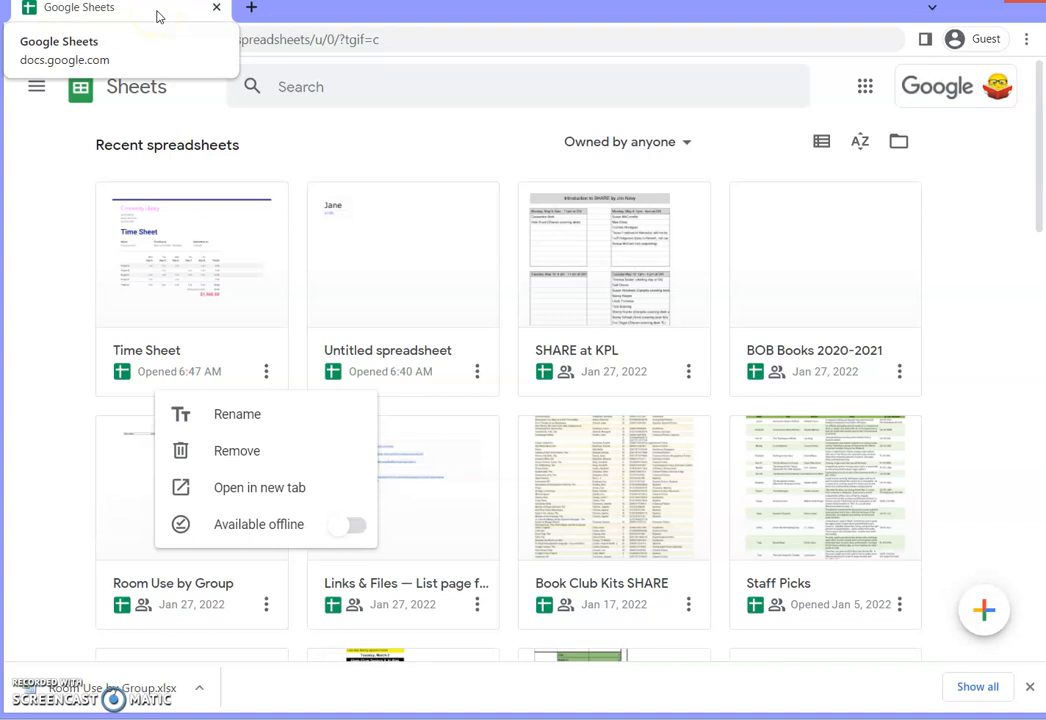
left_click(226, 495)
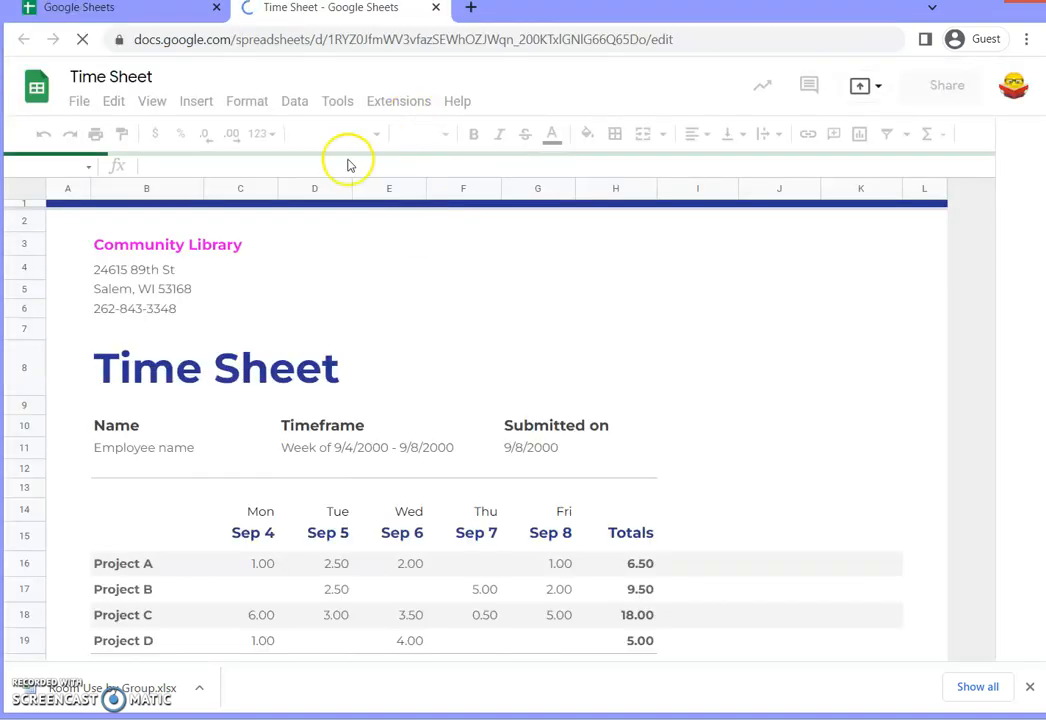
left_click(435, 8)
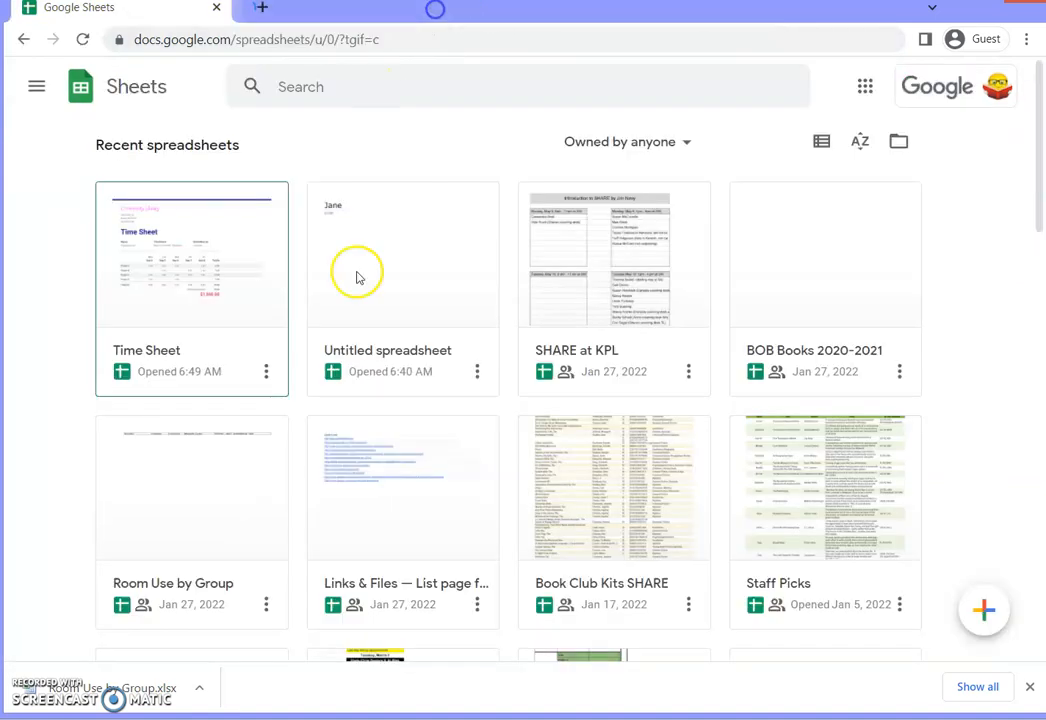
left_click(265, 373)
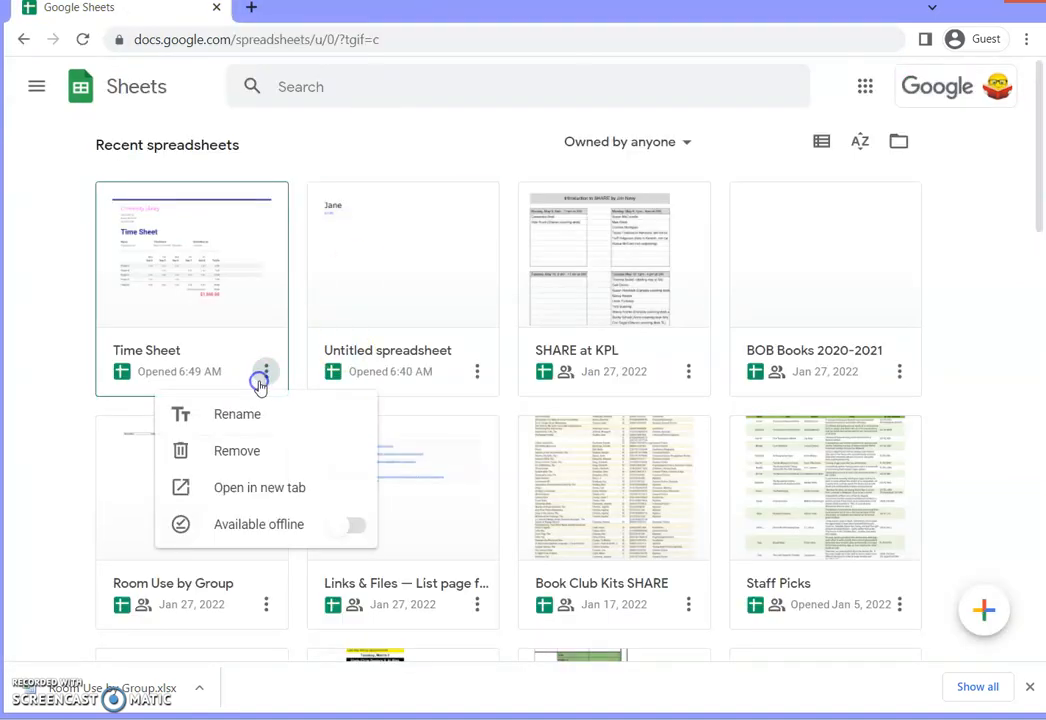
left_click(262, 528)
left_click(347, 535)
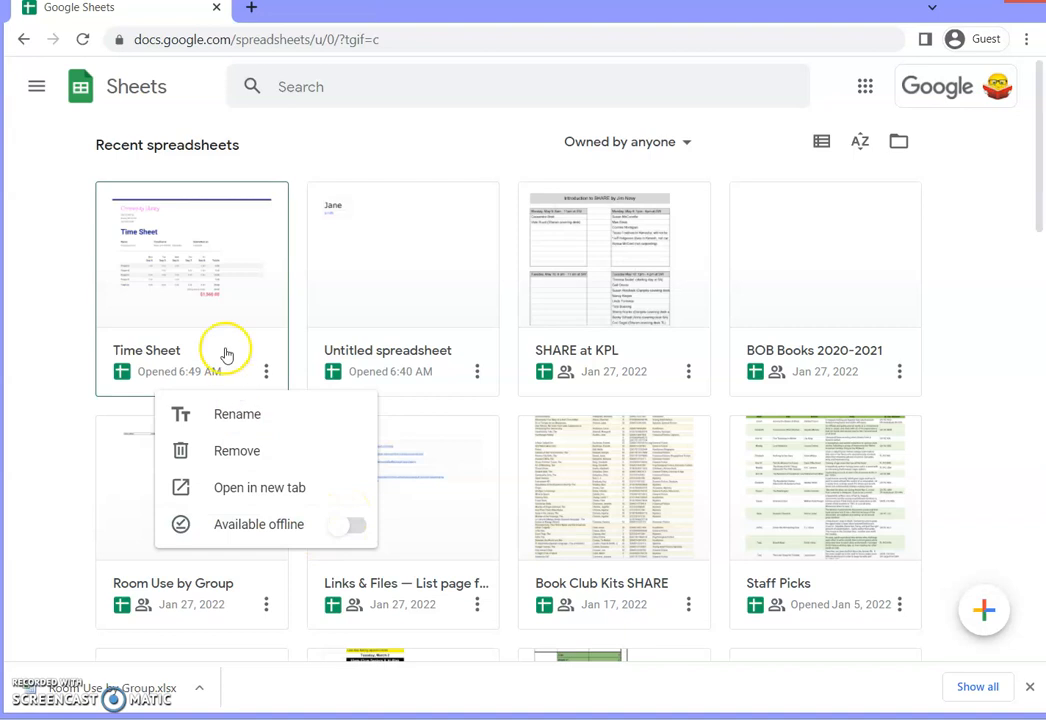
left_click(70, 300)
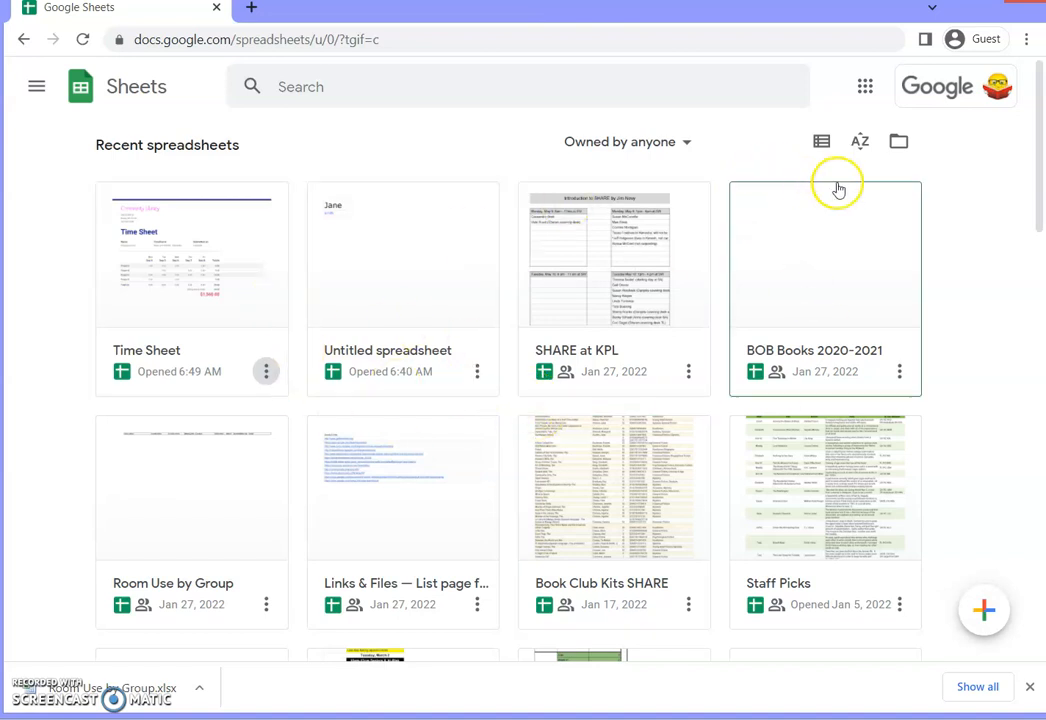
- Upload Budget.xlsx from the computer through the file picker's Upload tab
left_click(900, 145)
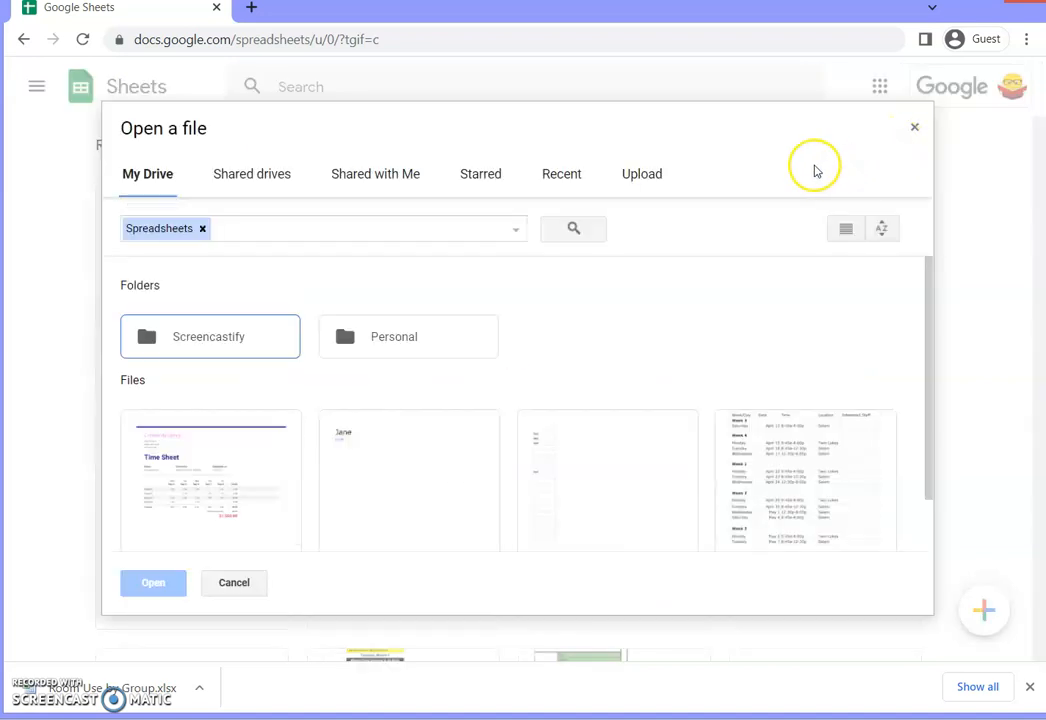
left_click(657, 184)
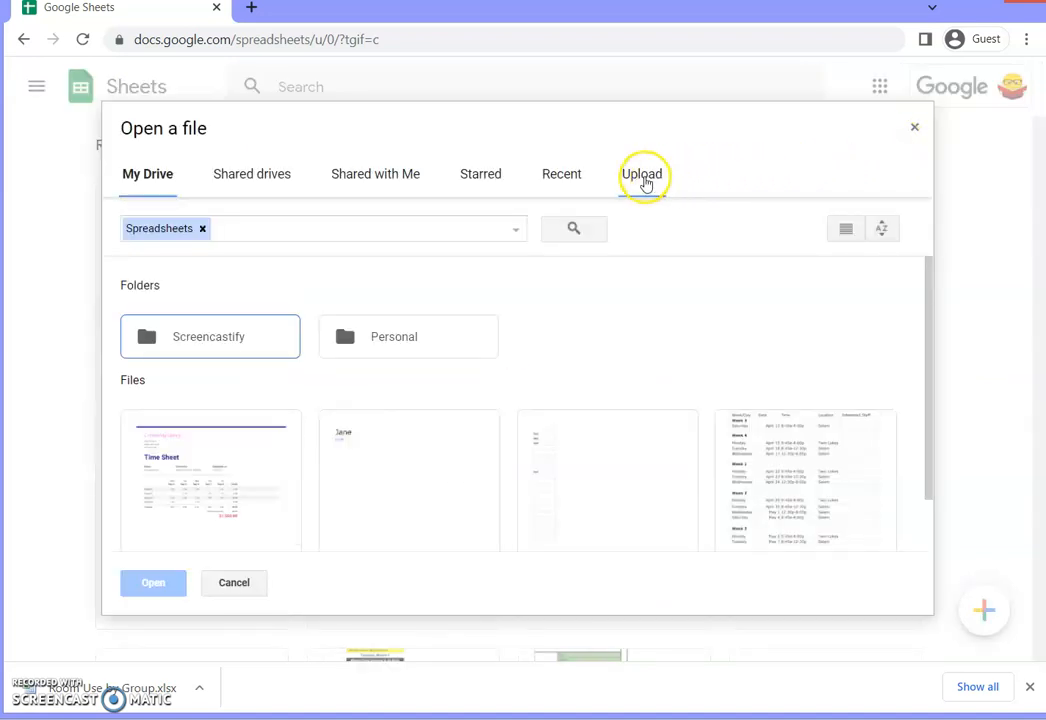
left_click(652, 184)
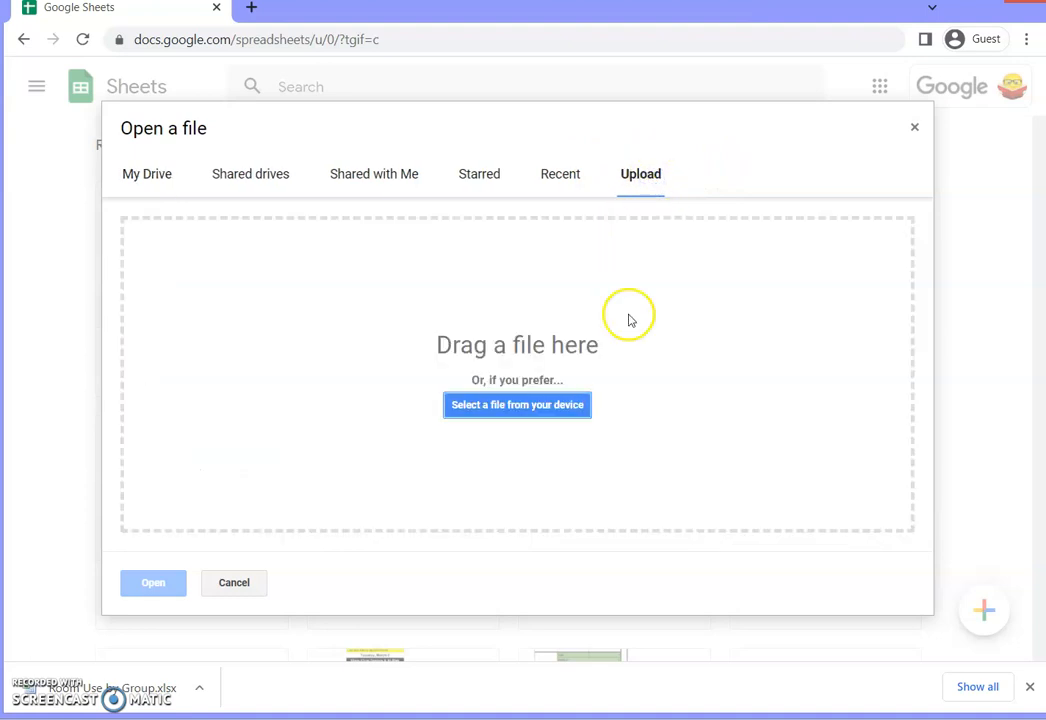
left_click(512, 408)
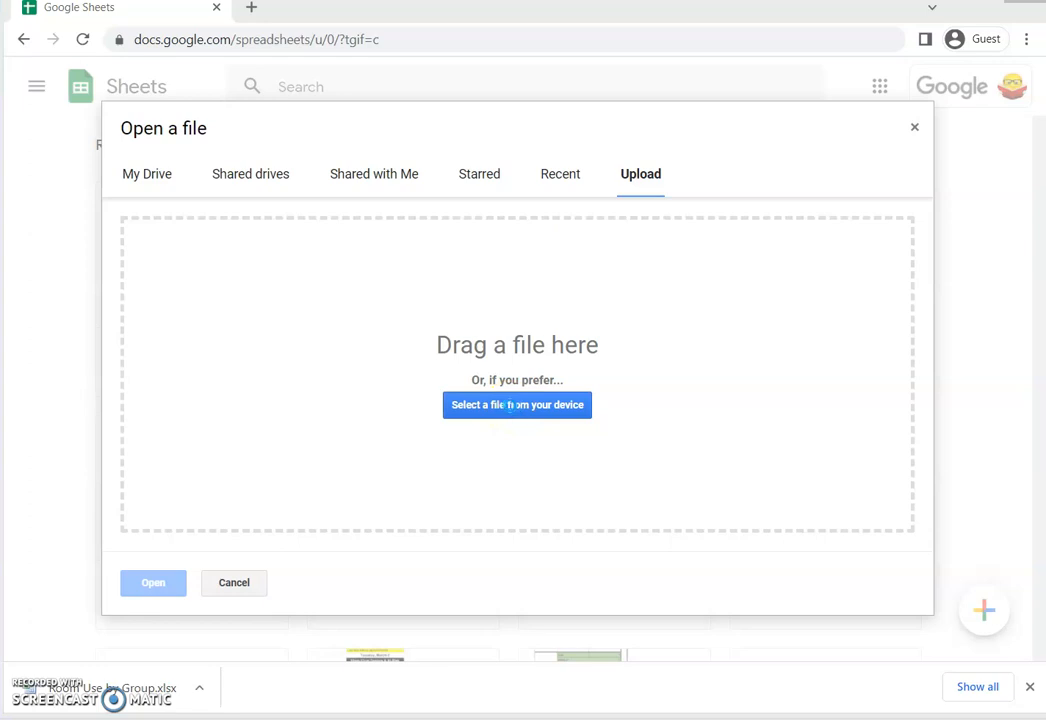
left_click(271, 112)
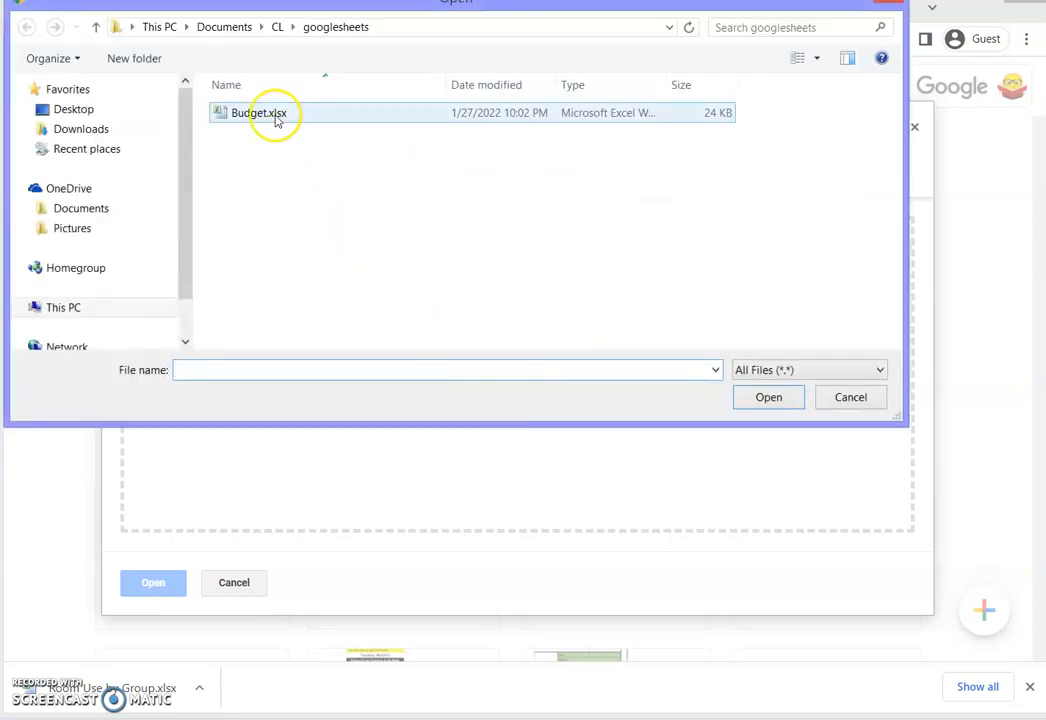
left_click(757, 397)
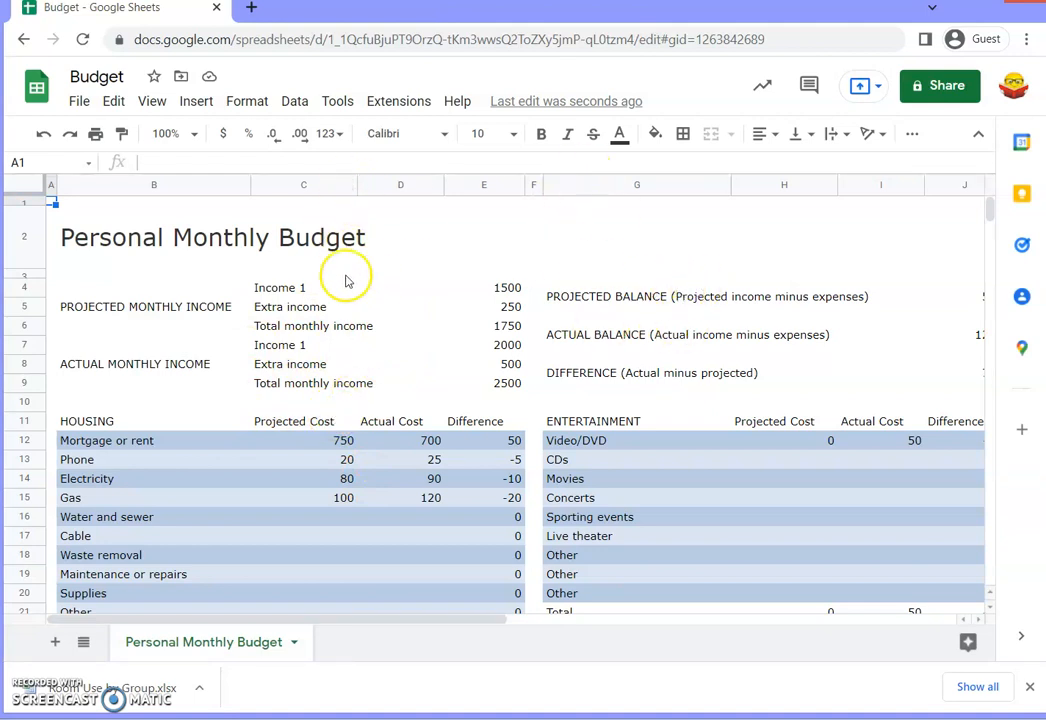
- Return to the Google Sheets home page and open the Budget spreadsheet
right_click(29, 48)
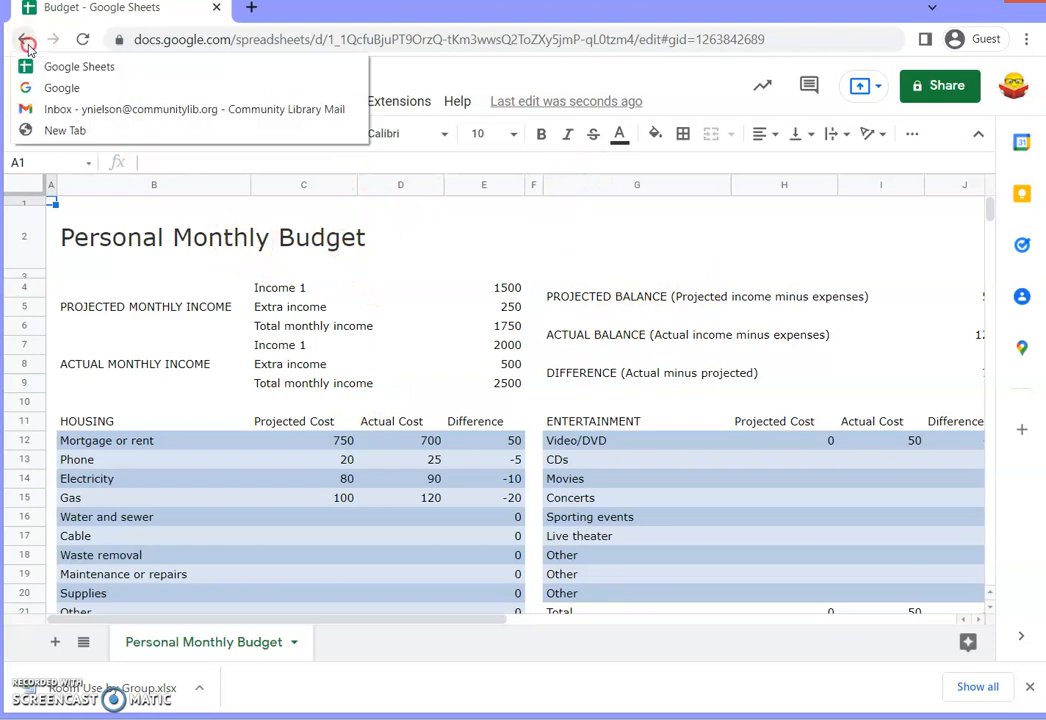
left_click(47, 75)
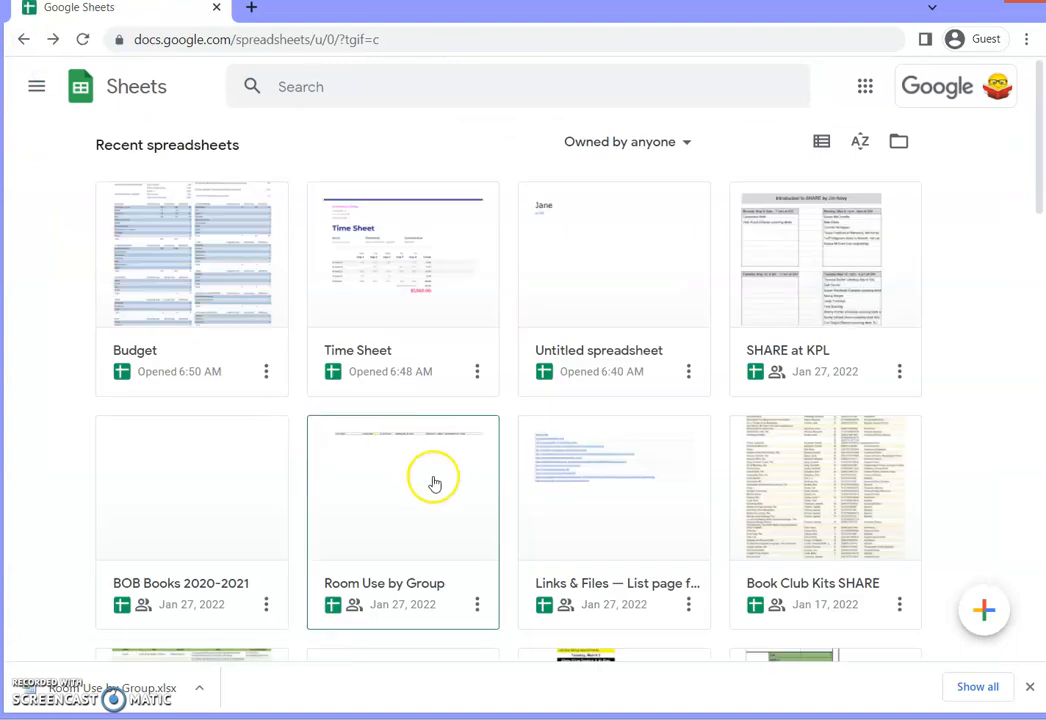
left_click(265, 375)
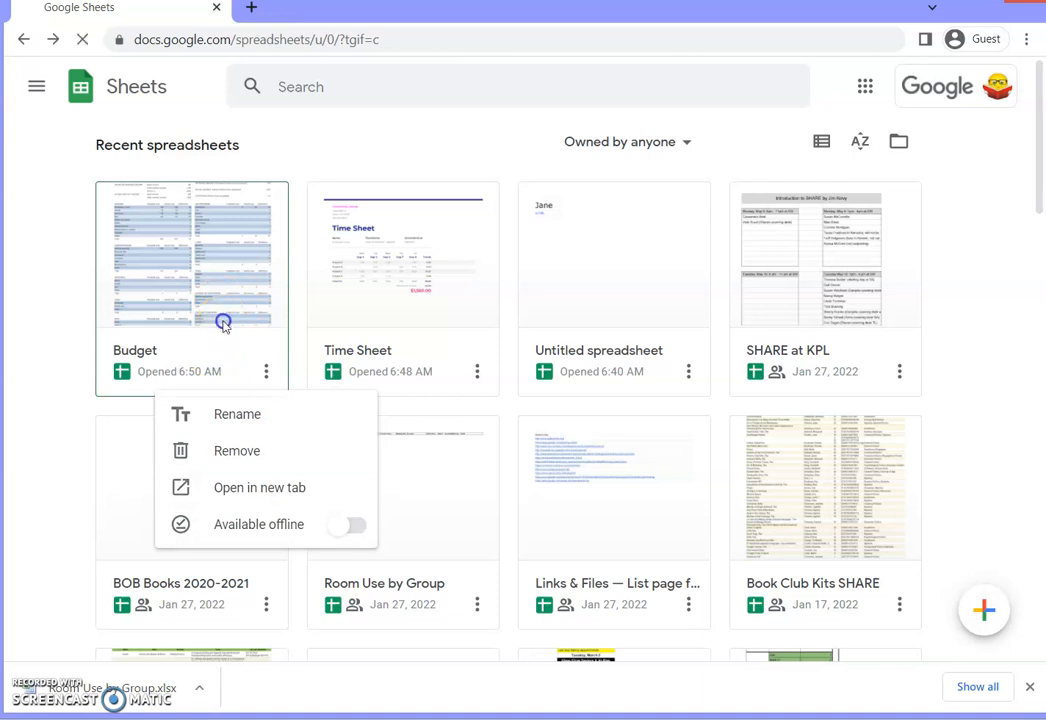
left_click(222, 322)
scroll(251, 537, "down", 3)
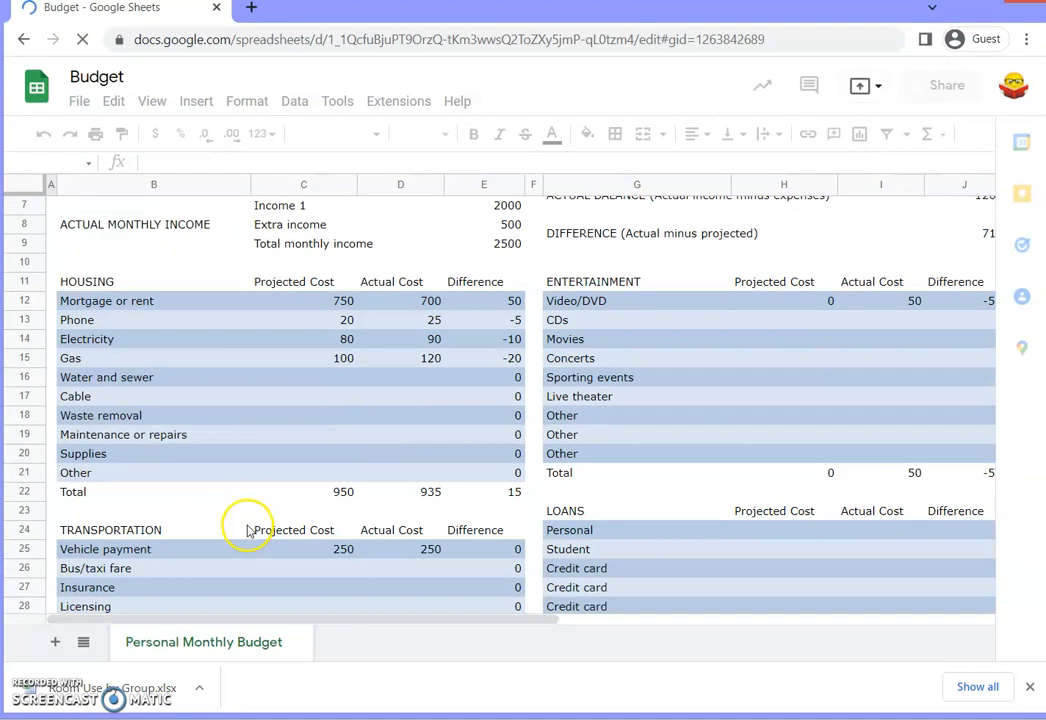
- Go back to the recent spreadsheets list, now showing Budget first
left_click(23, 39)
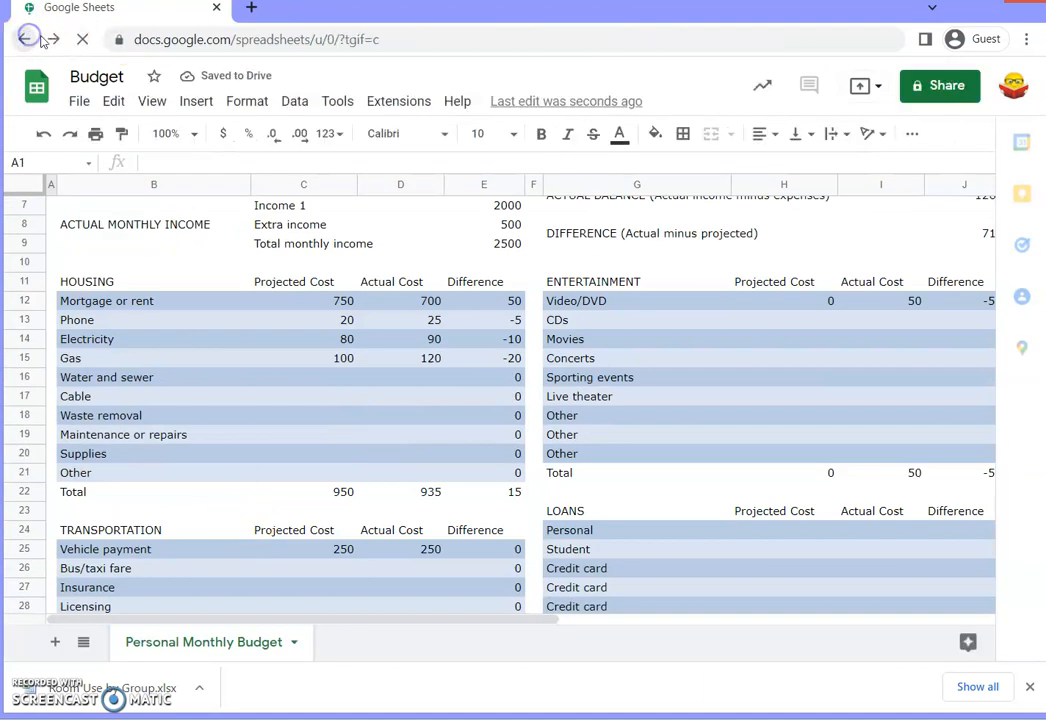
scroll(747, 434, "down", 2)
scroll(750, 444, "up", 2)
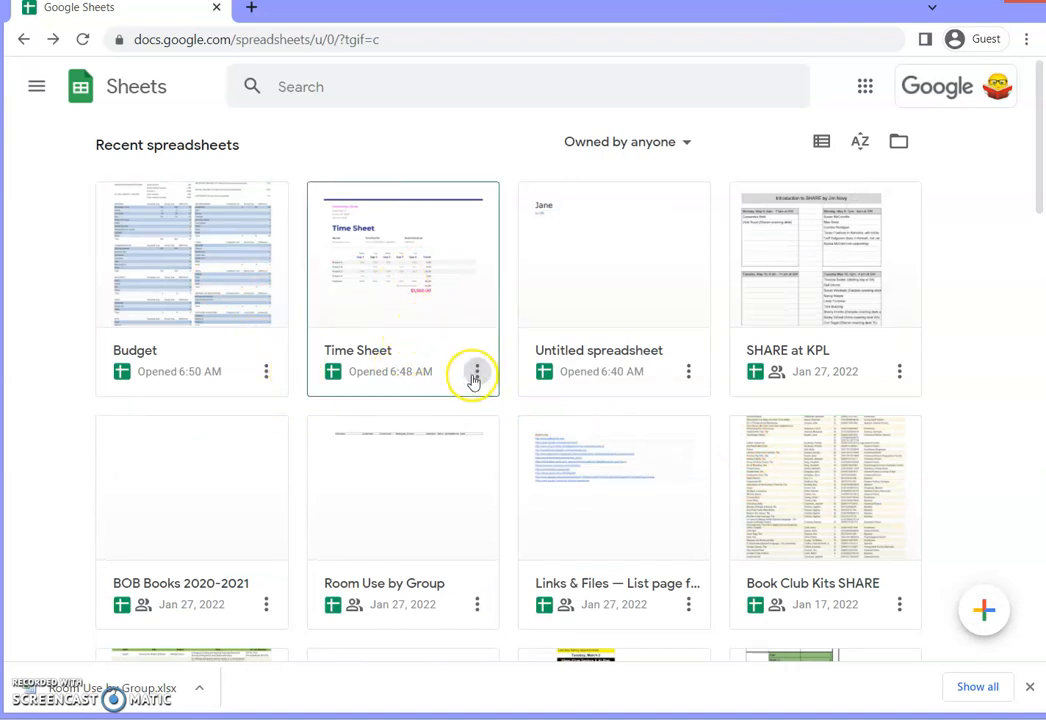
- Open Time Sheet and download it as Microsoft Excel, Time Sheet.xlsx
left_click(433, 300)
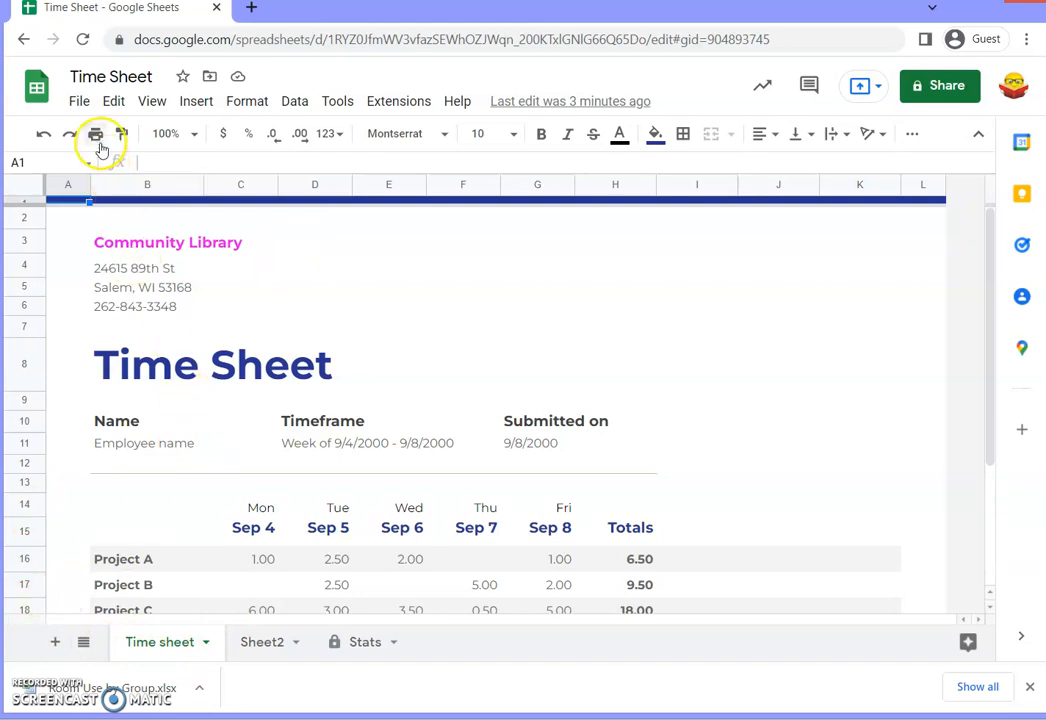
left_click(82, 104)
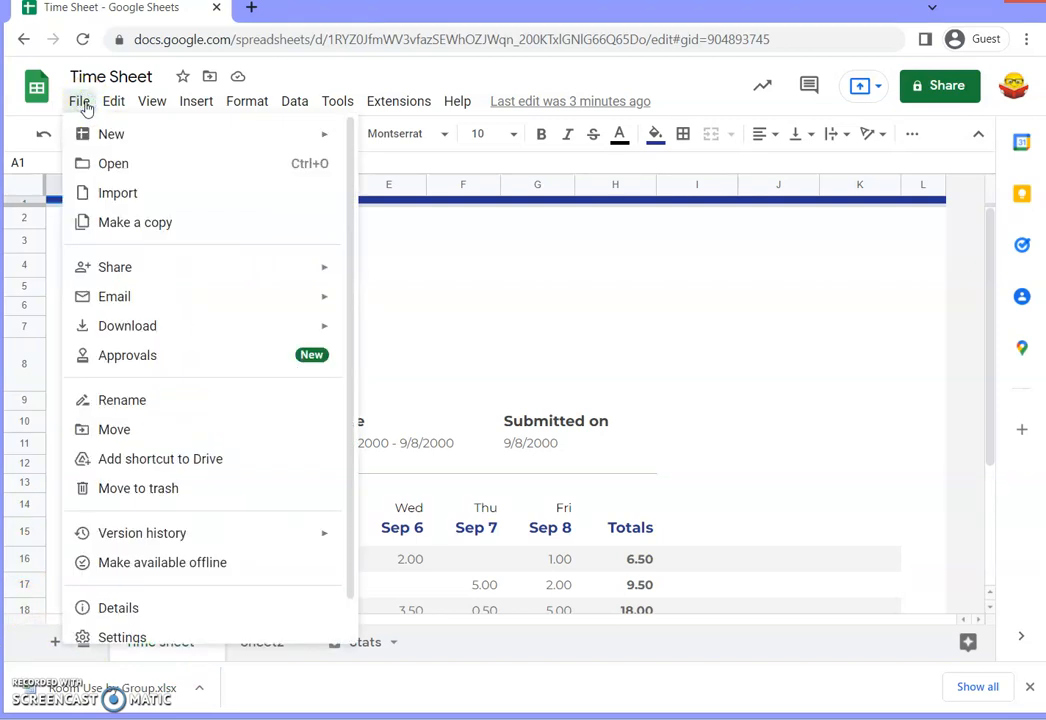
mouse_move(116, 328)
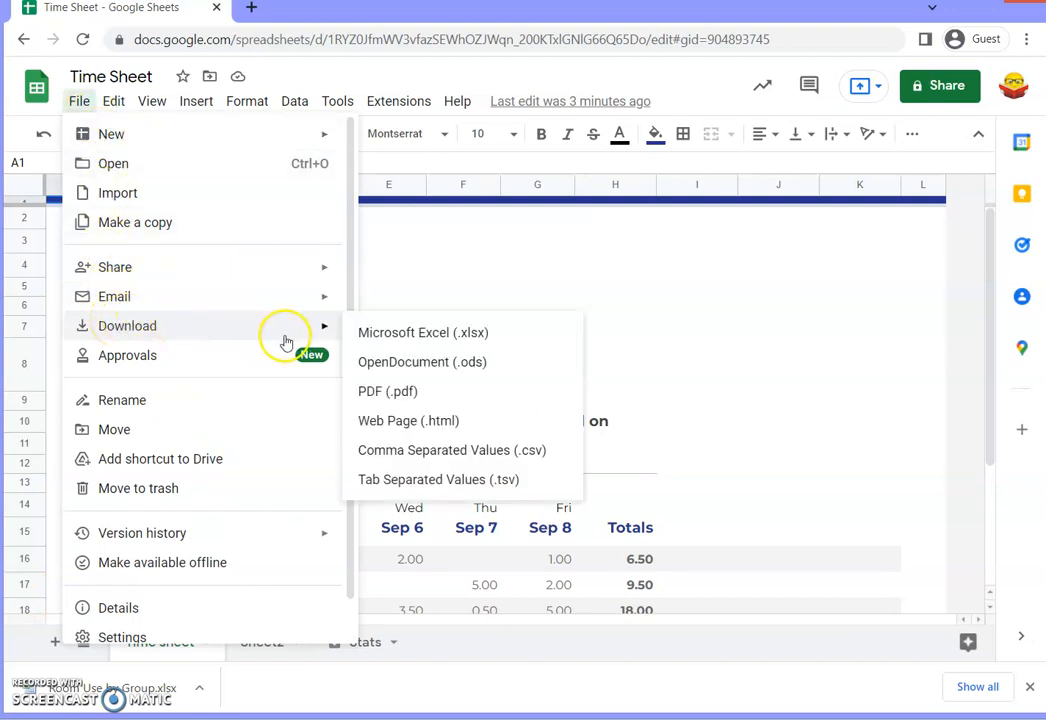
left_click(399, 338)
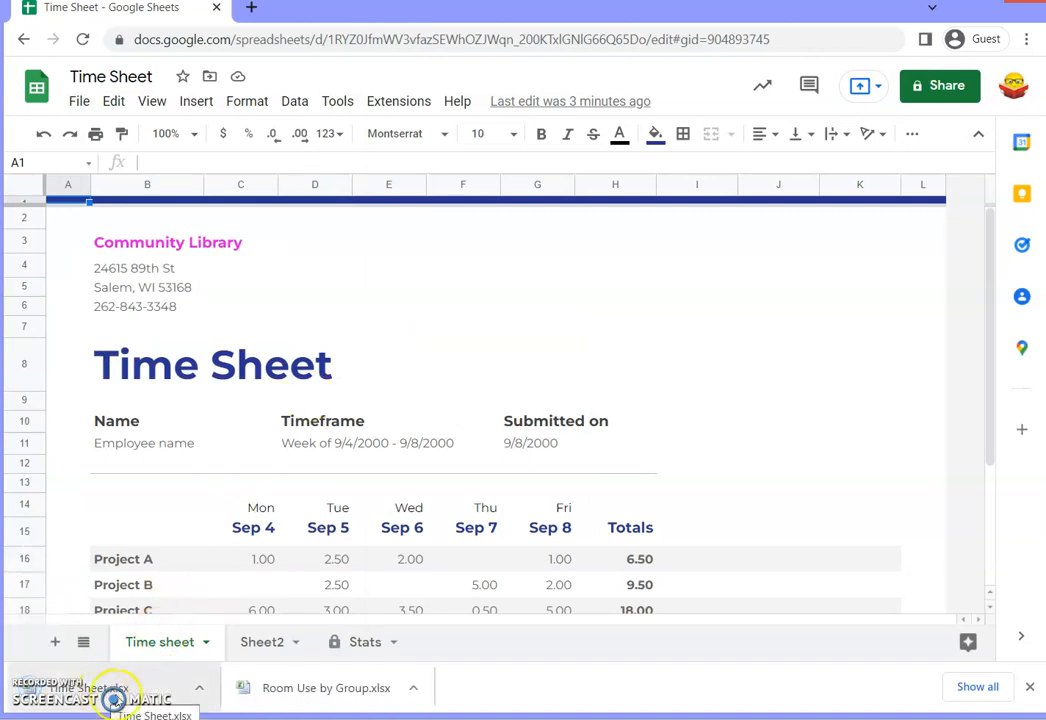
left_click(198, 692)
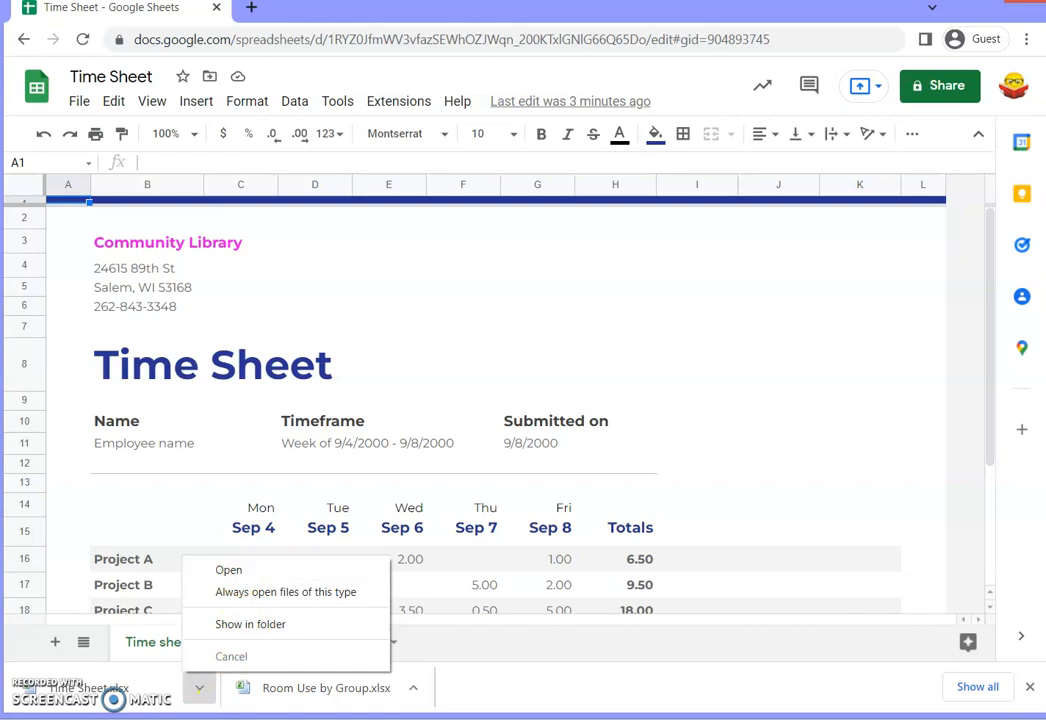
left_click(80, 106)
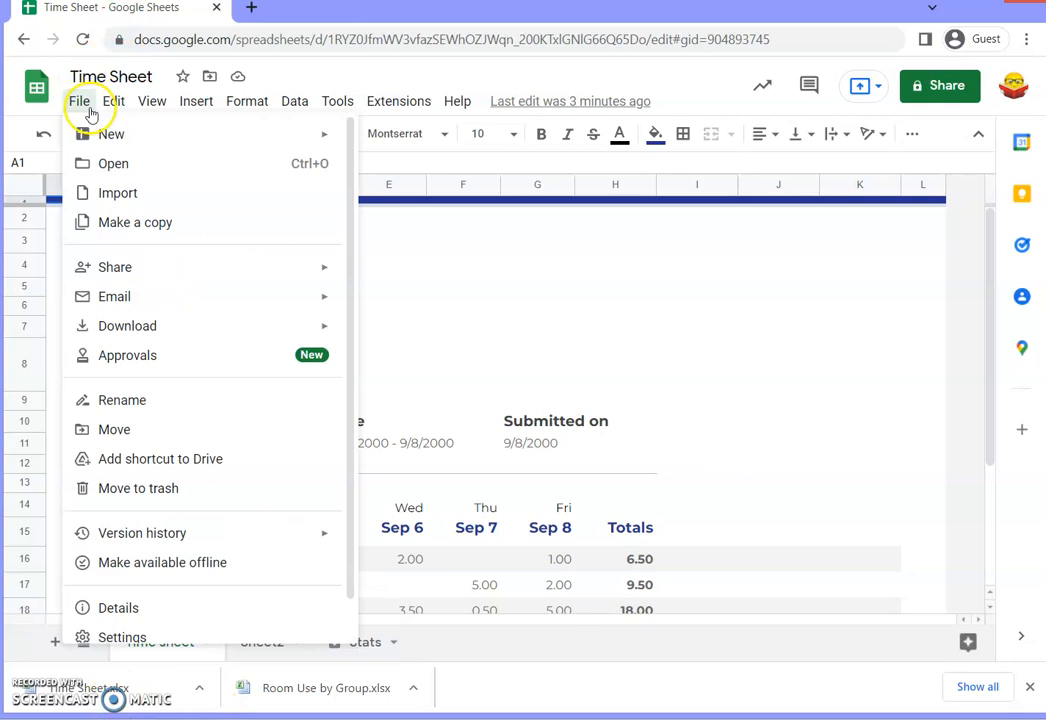
mouse_move(101, 106)
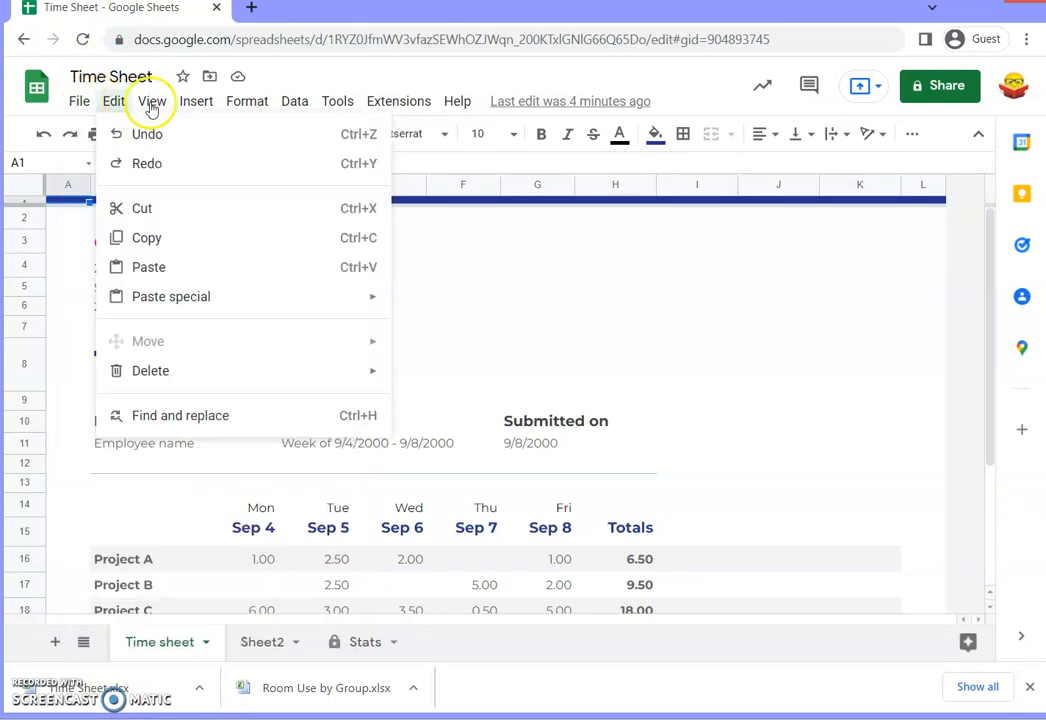
mouse_move(190, 108)
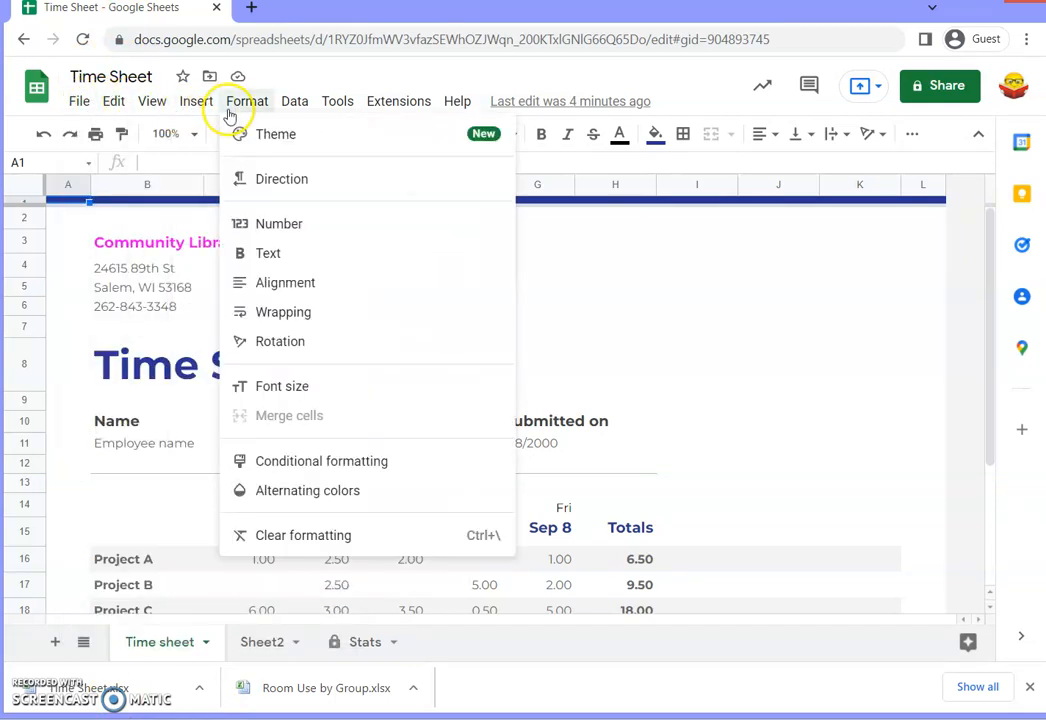
mouse_move(287, 113)
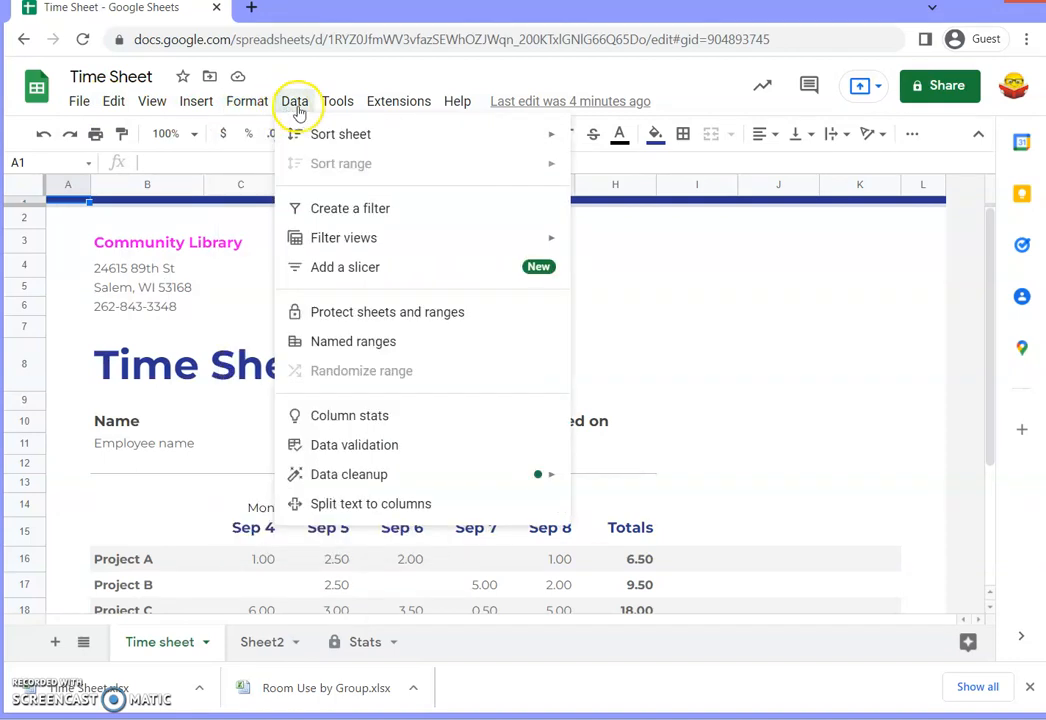
mouse_move(327, 100)
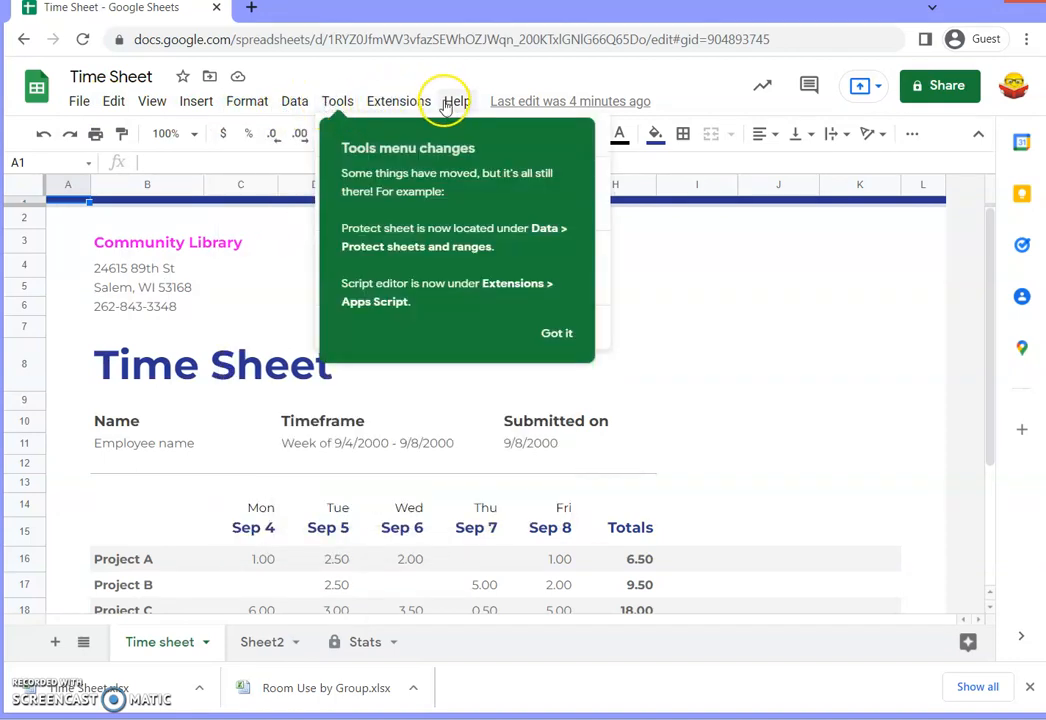
left_click(79, 103)
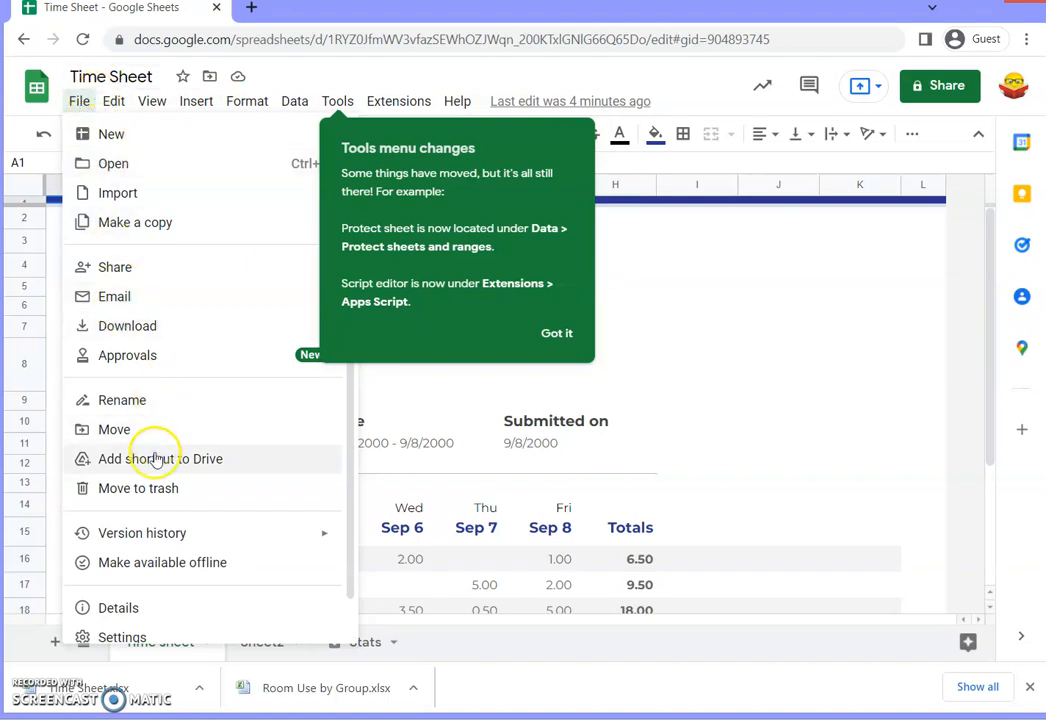
scroll(130, 545, "down", 1)
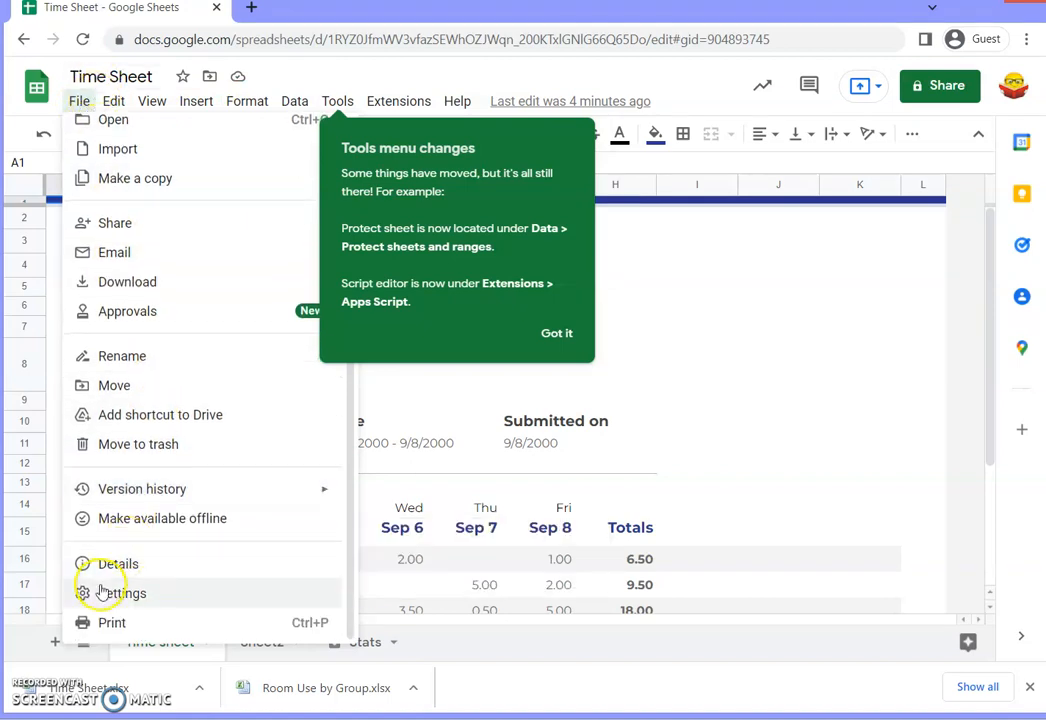
mouse_move(107, 103)
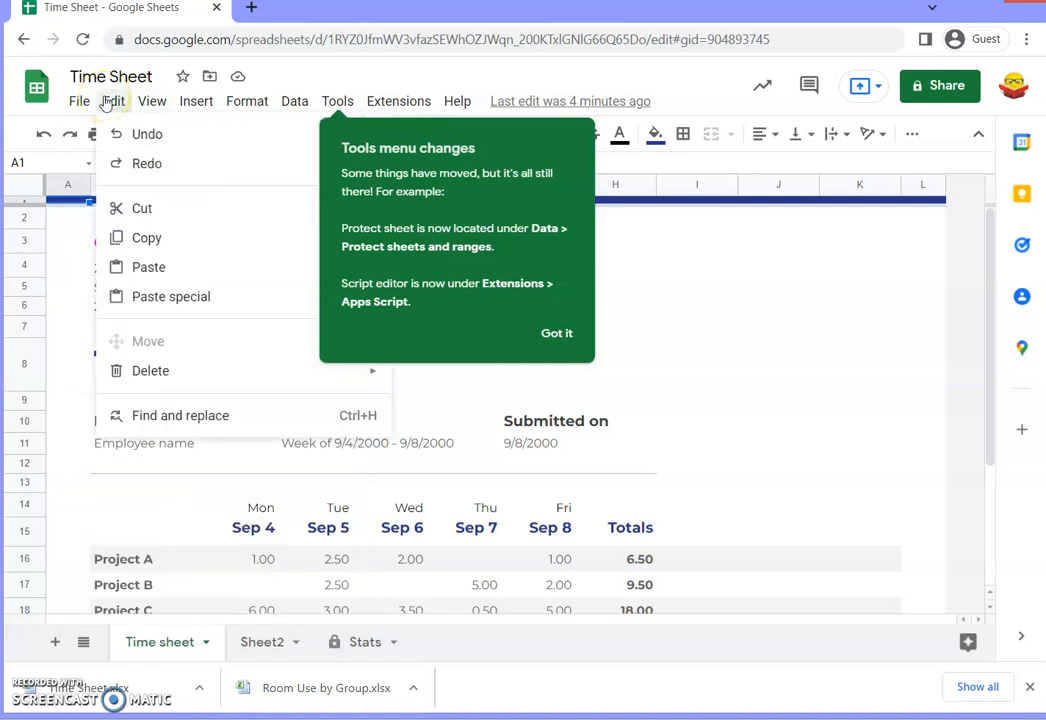
left_click(27, 118)
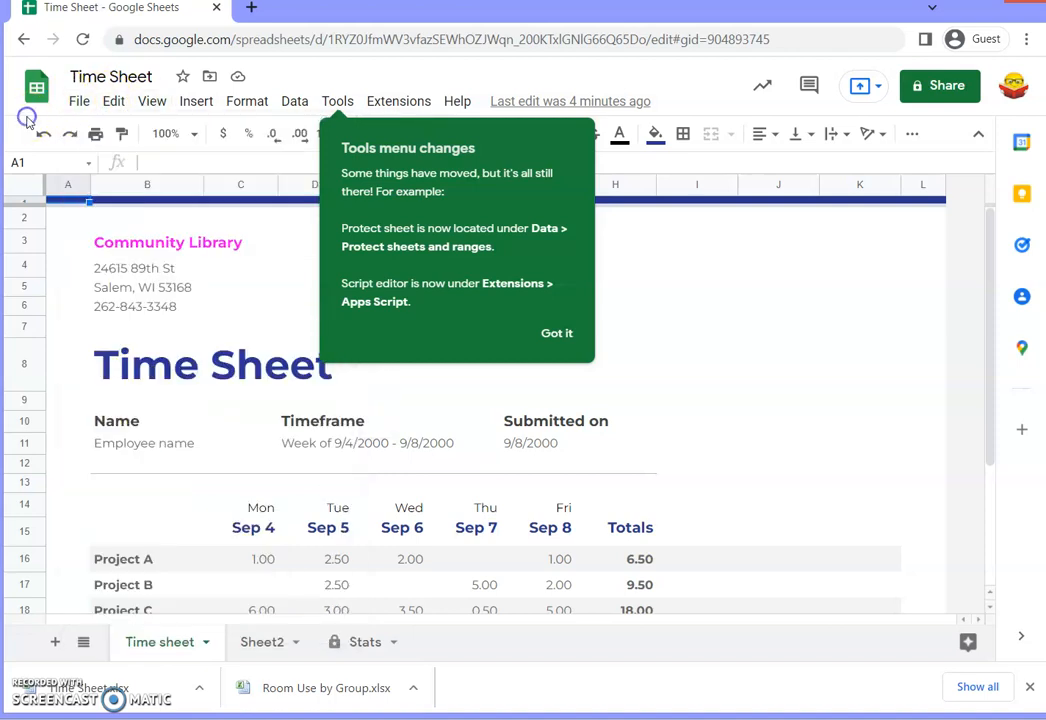
left_click(553, 333)
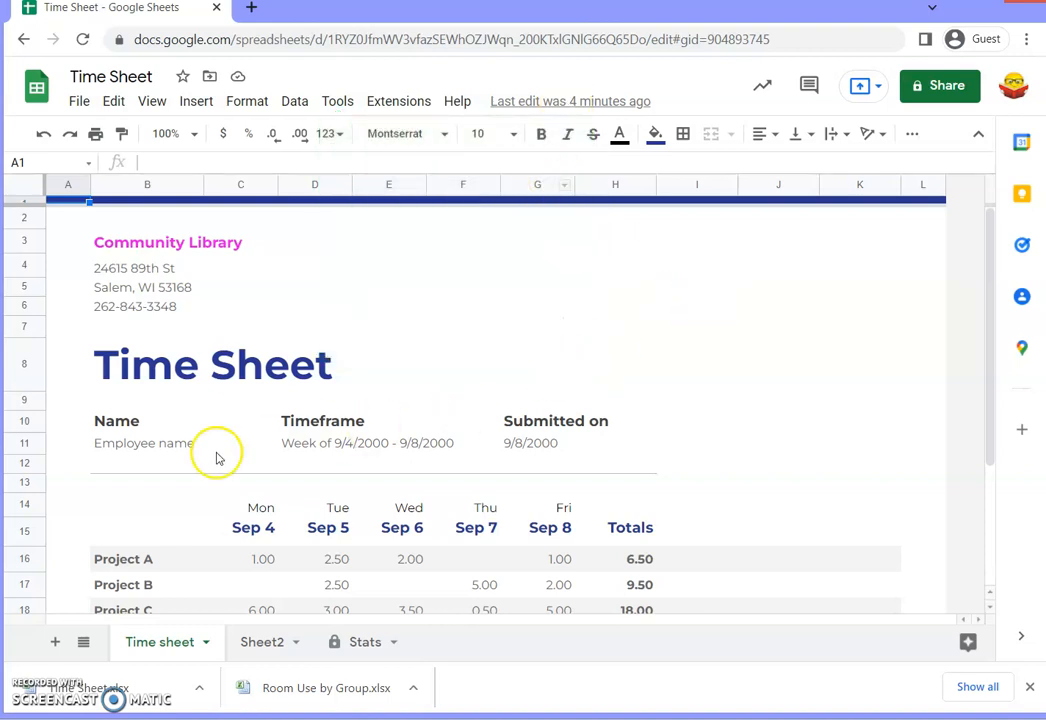
scroll(216, 458, "down", 3)
- Center the Project A–D labels in B16:B19
left_click(152, 360)
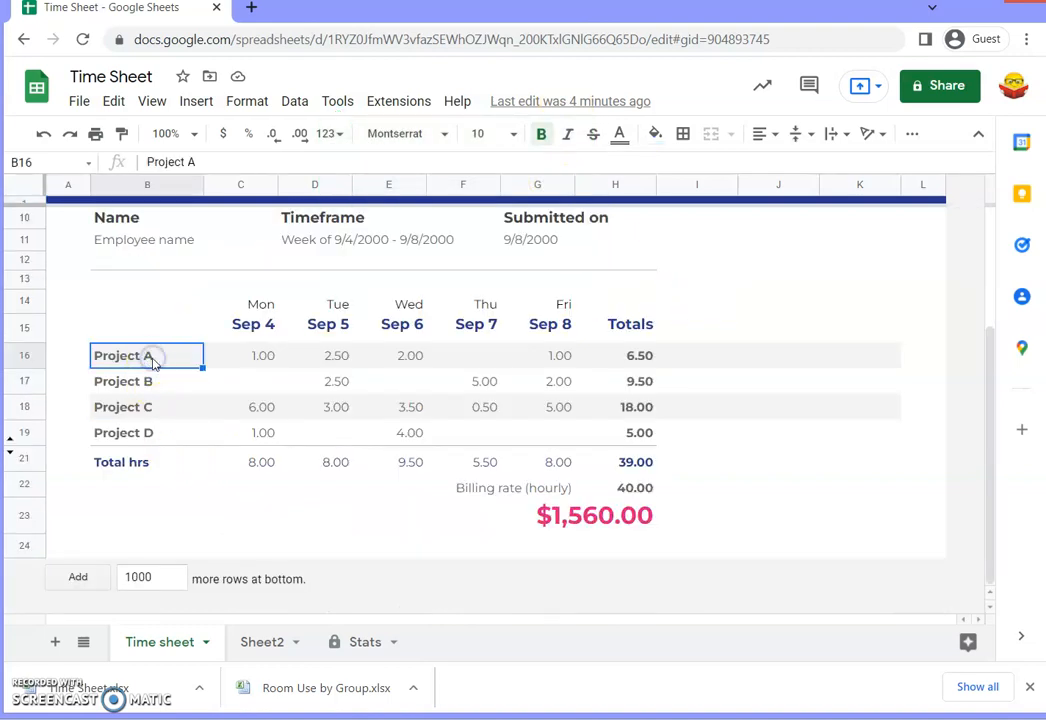
left_click_drag(142, 360, 140, 432)
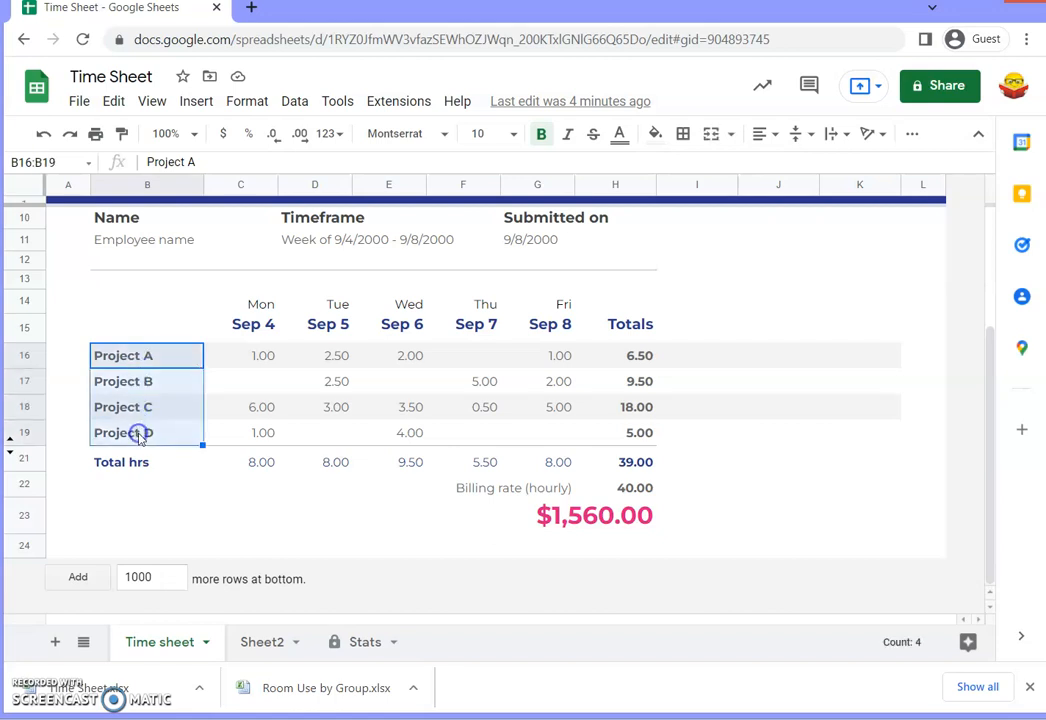
left_click(775, 137)
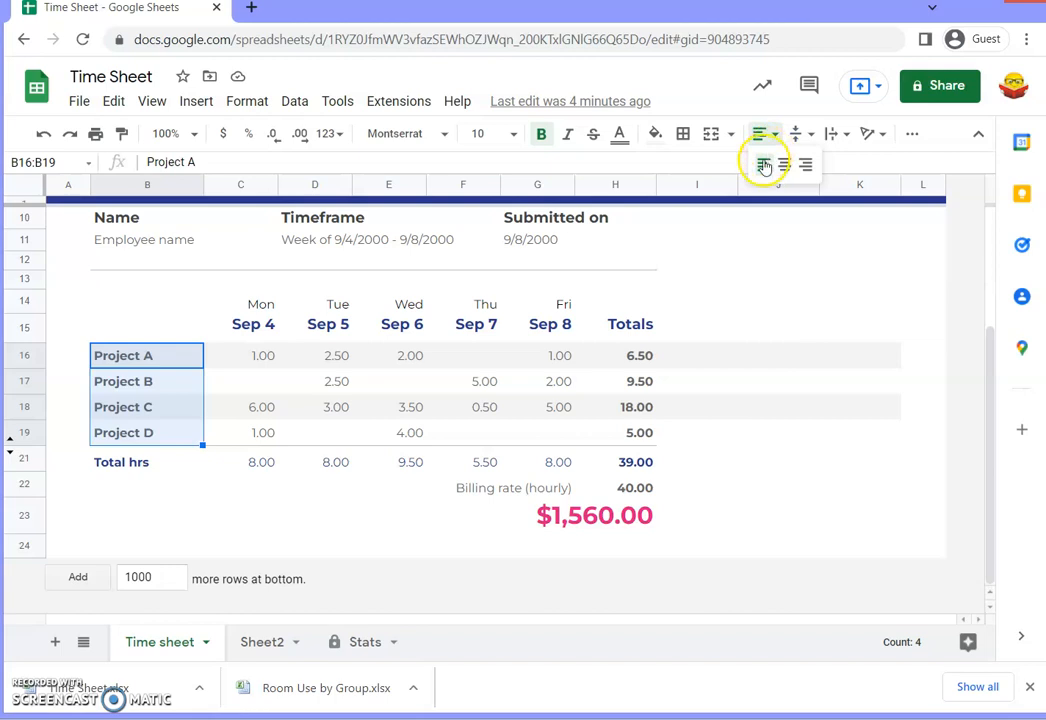
left_click(784, 168)
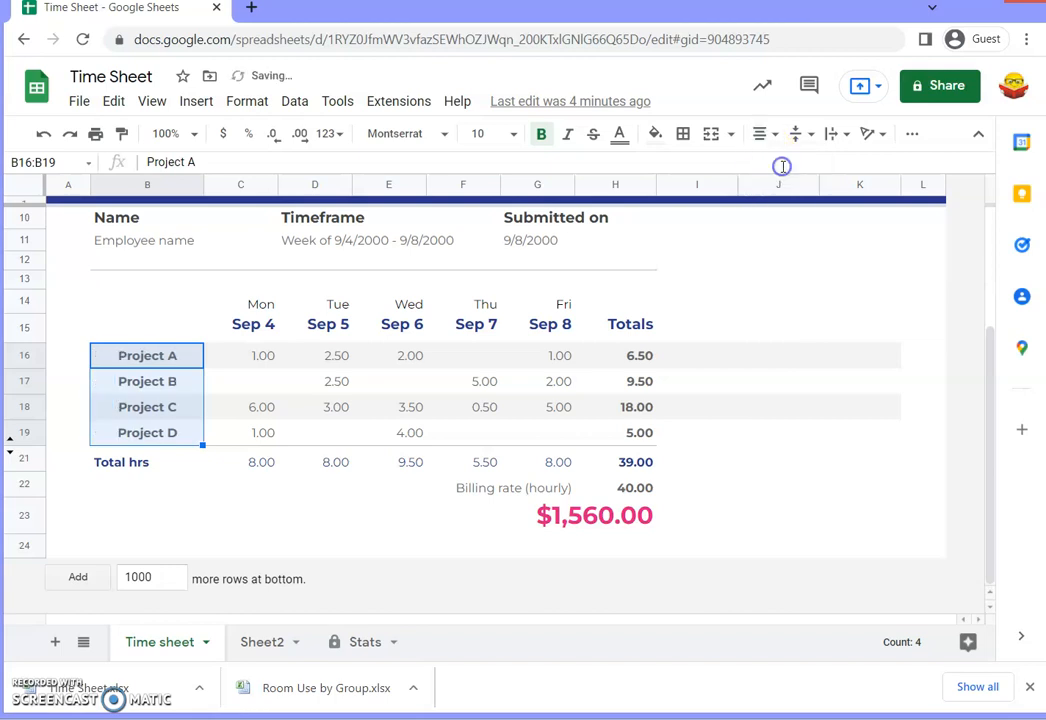
- Show the daily hours in C16:G19 as whole numbers
left_click(266, 362)
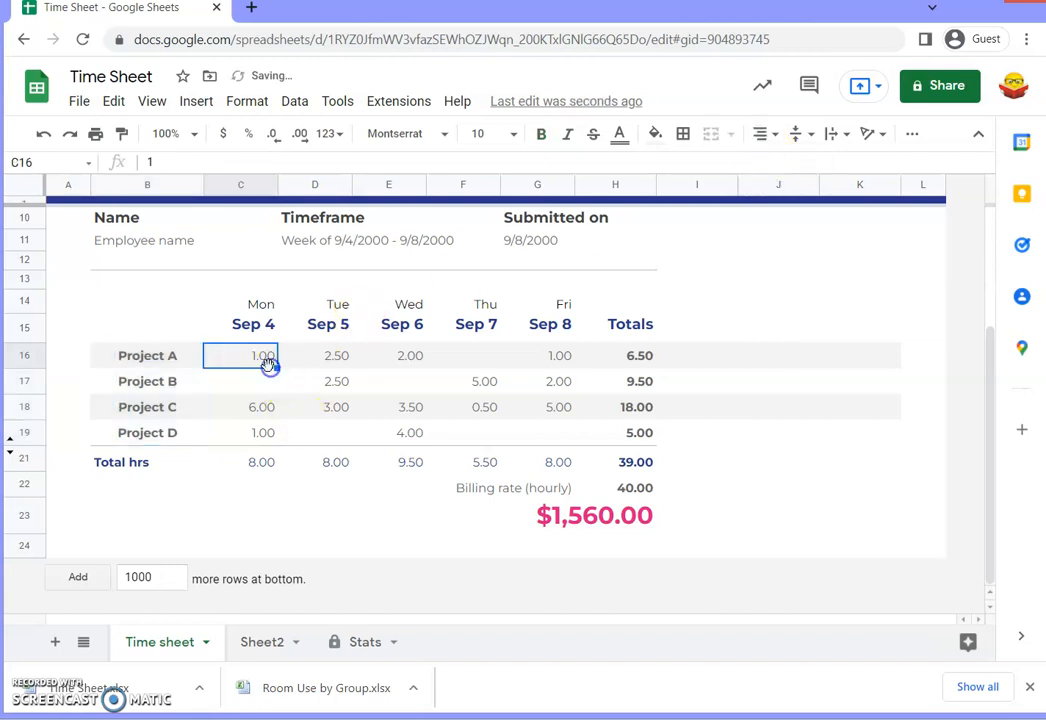
left_click_drag(266, 365, 557, 432)
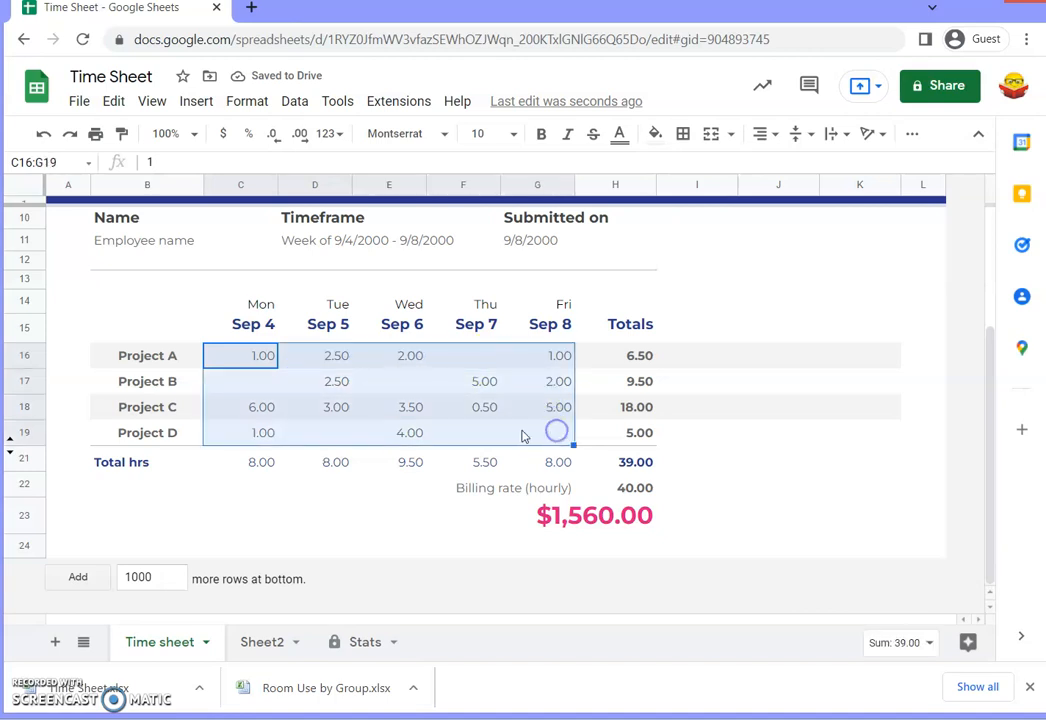
left_click(272, 142)
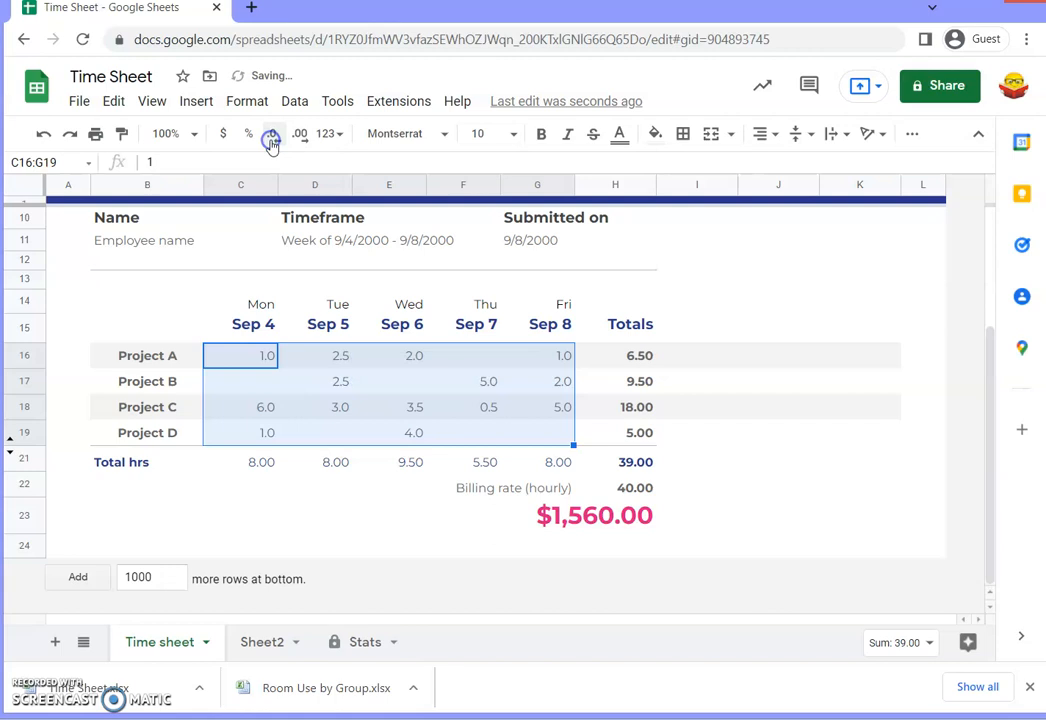
left_click(272, 142)
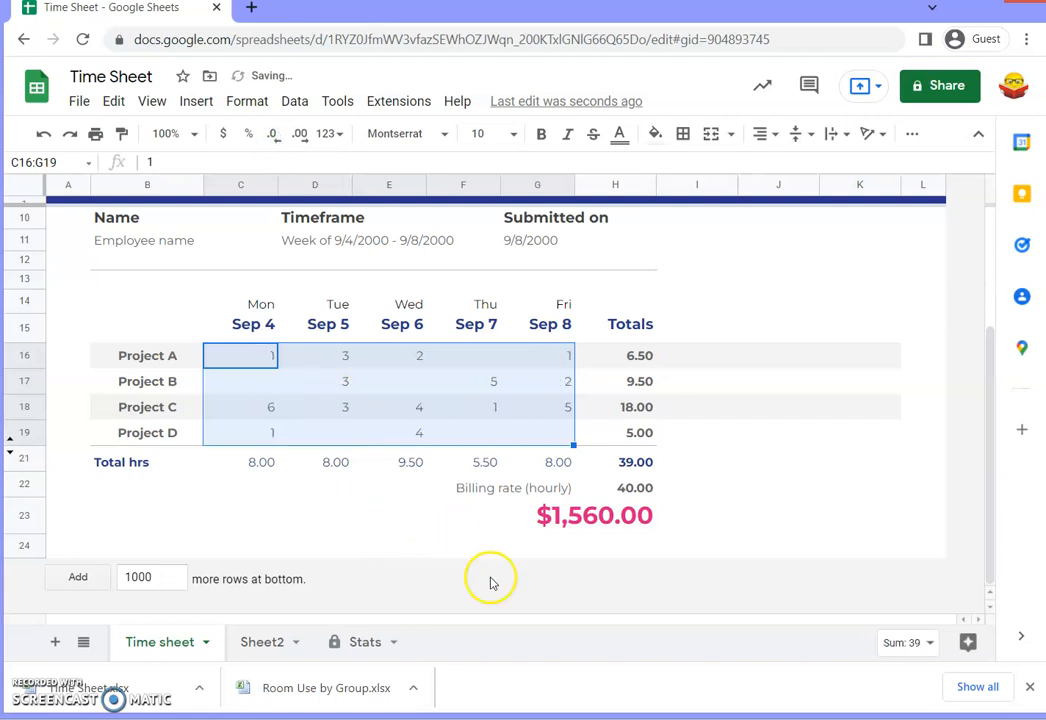
- Give the Totals in H16:H21 three decimal places
left_click(637, 360)
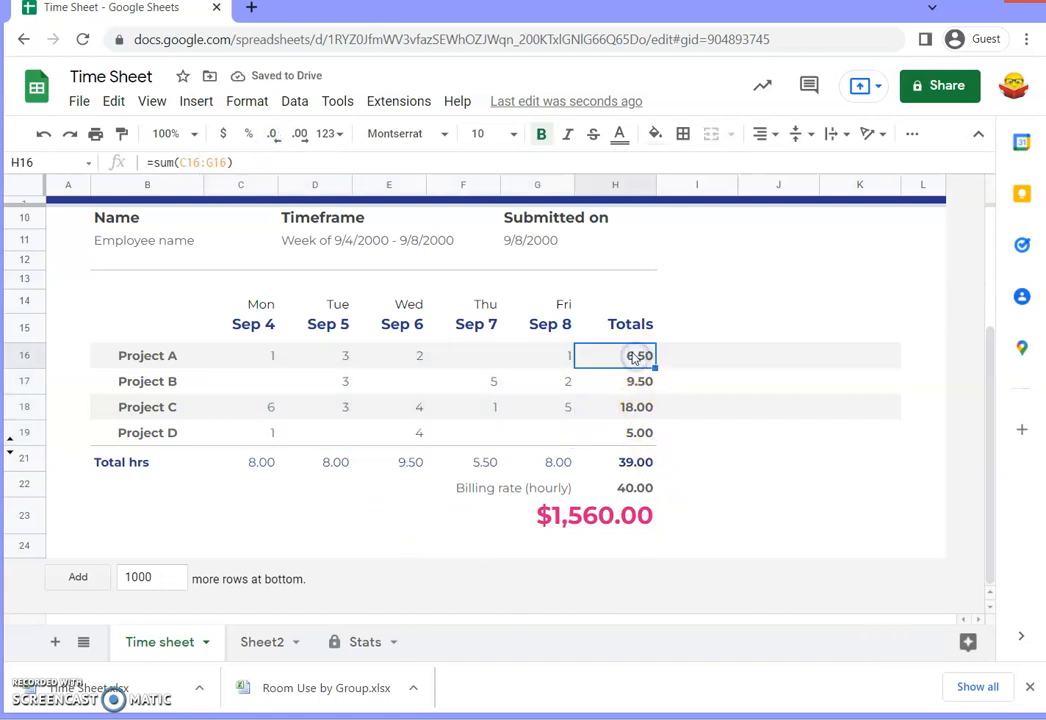
left_click_drag(632, 362, 640, 470)
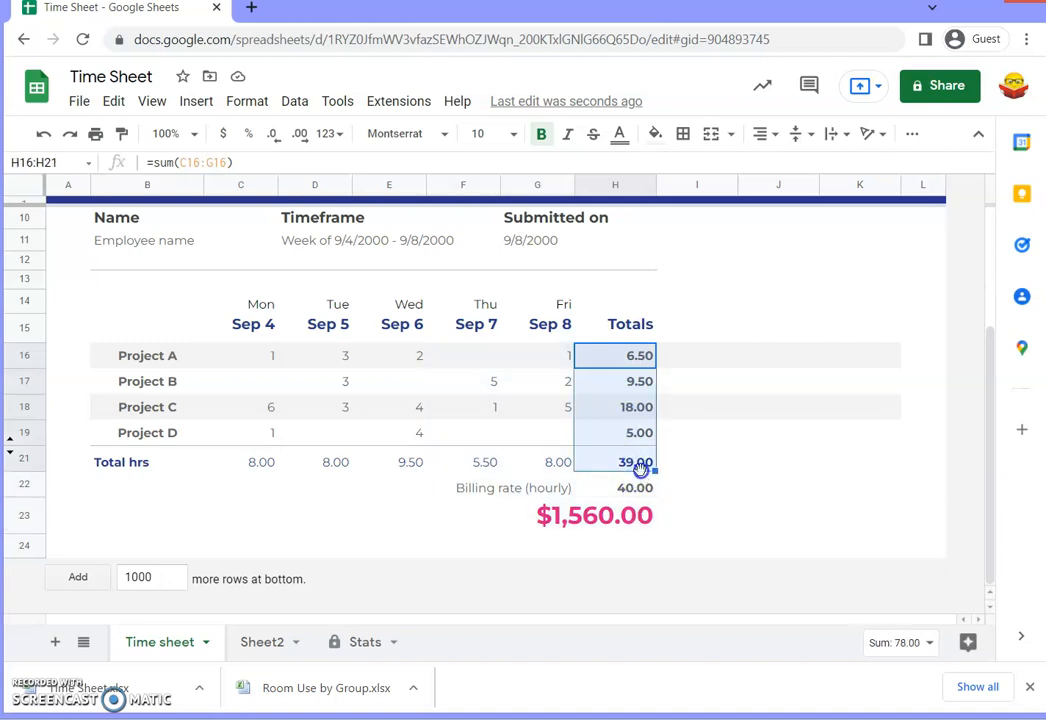
left_click_drag(635, 358, 633, 457)
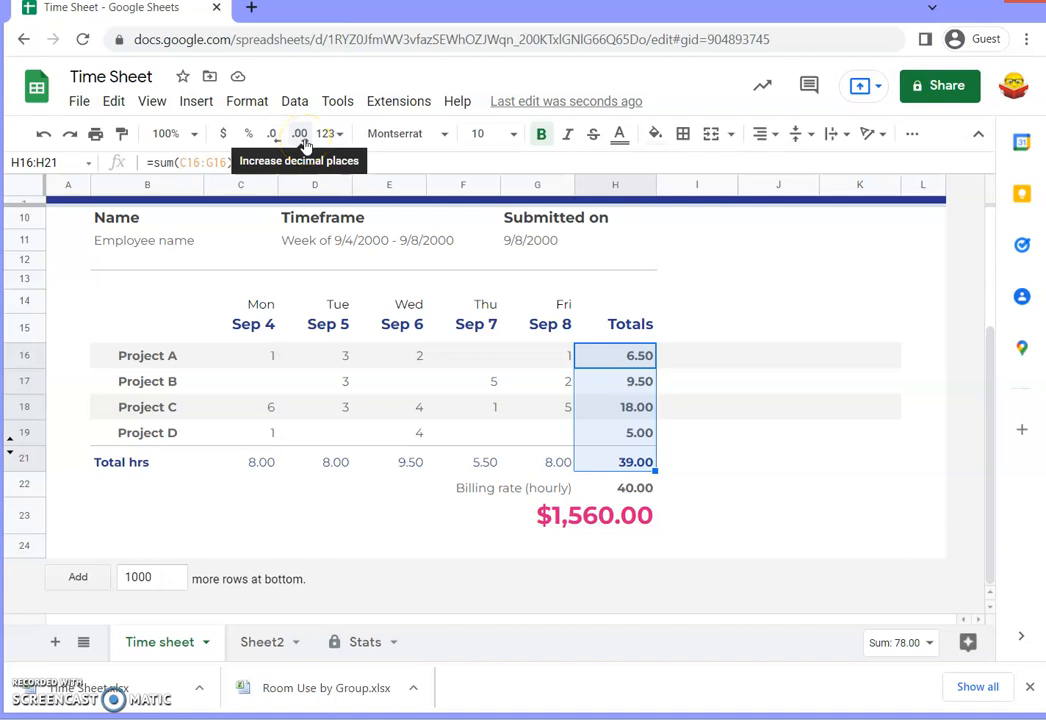
left_click(302, 140)
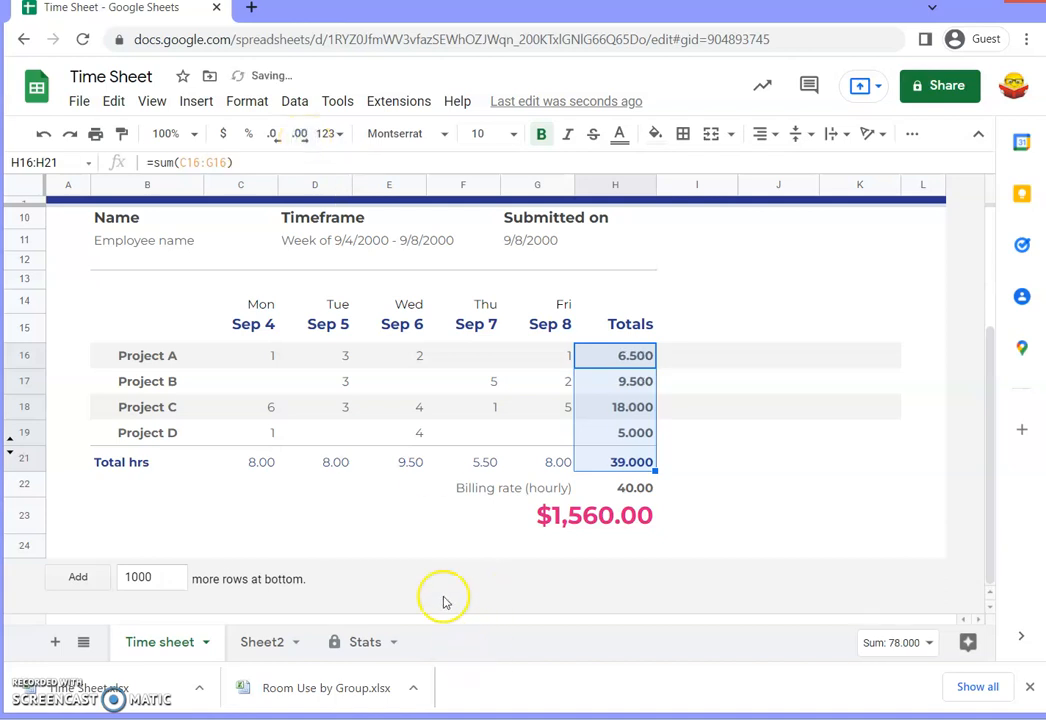